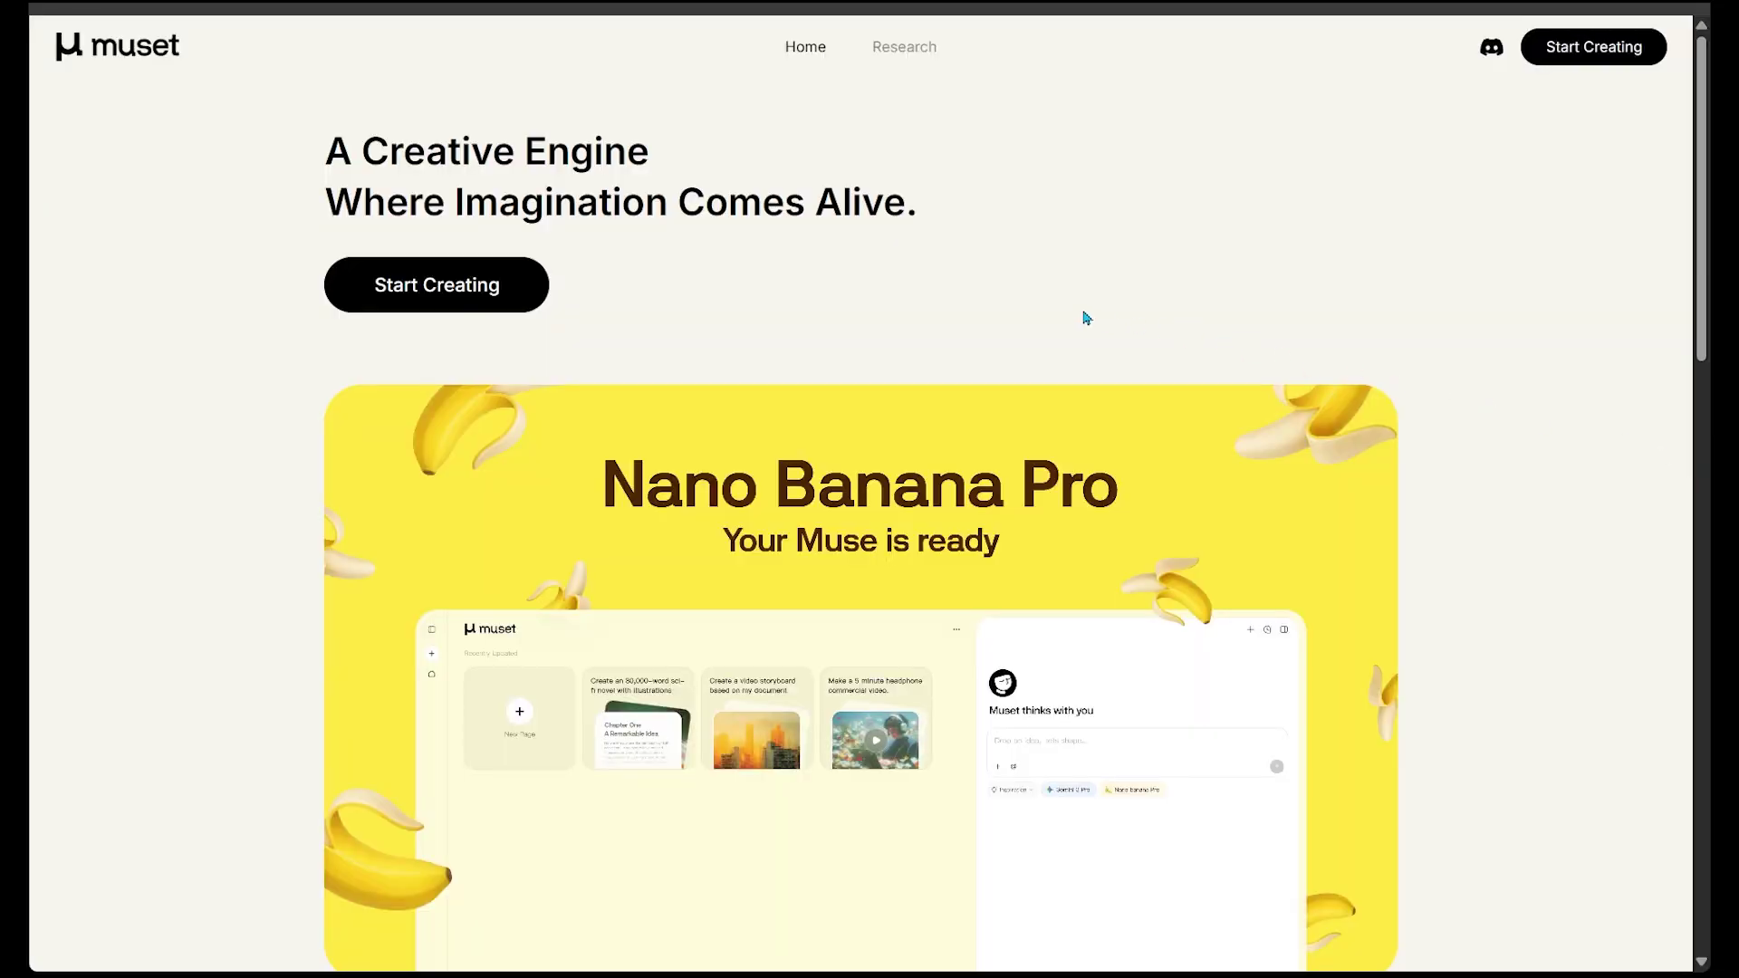
Step: Sign in to Muset with Google, then dock and collapse the pages sidebar
click(506, 287)
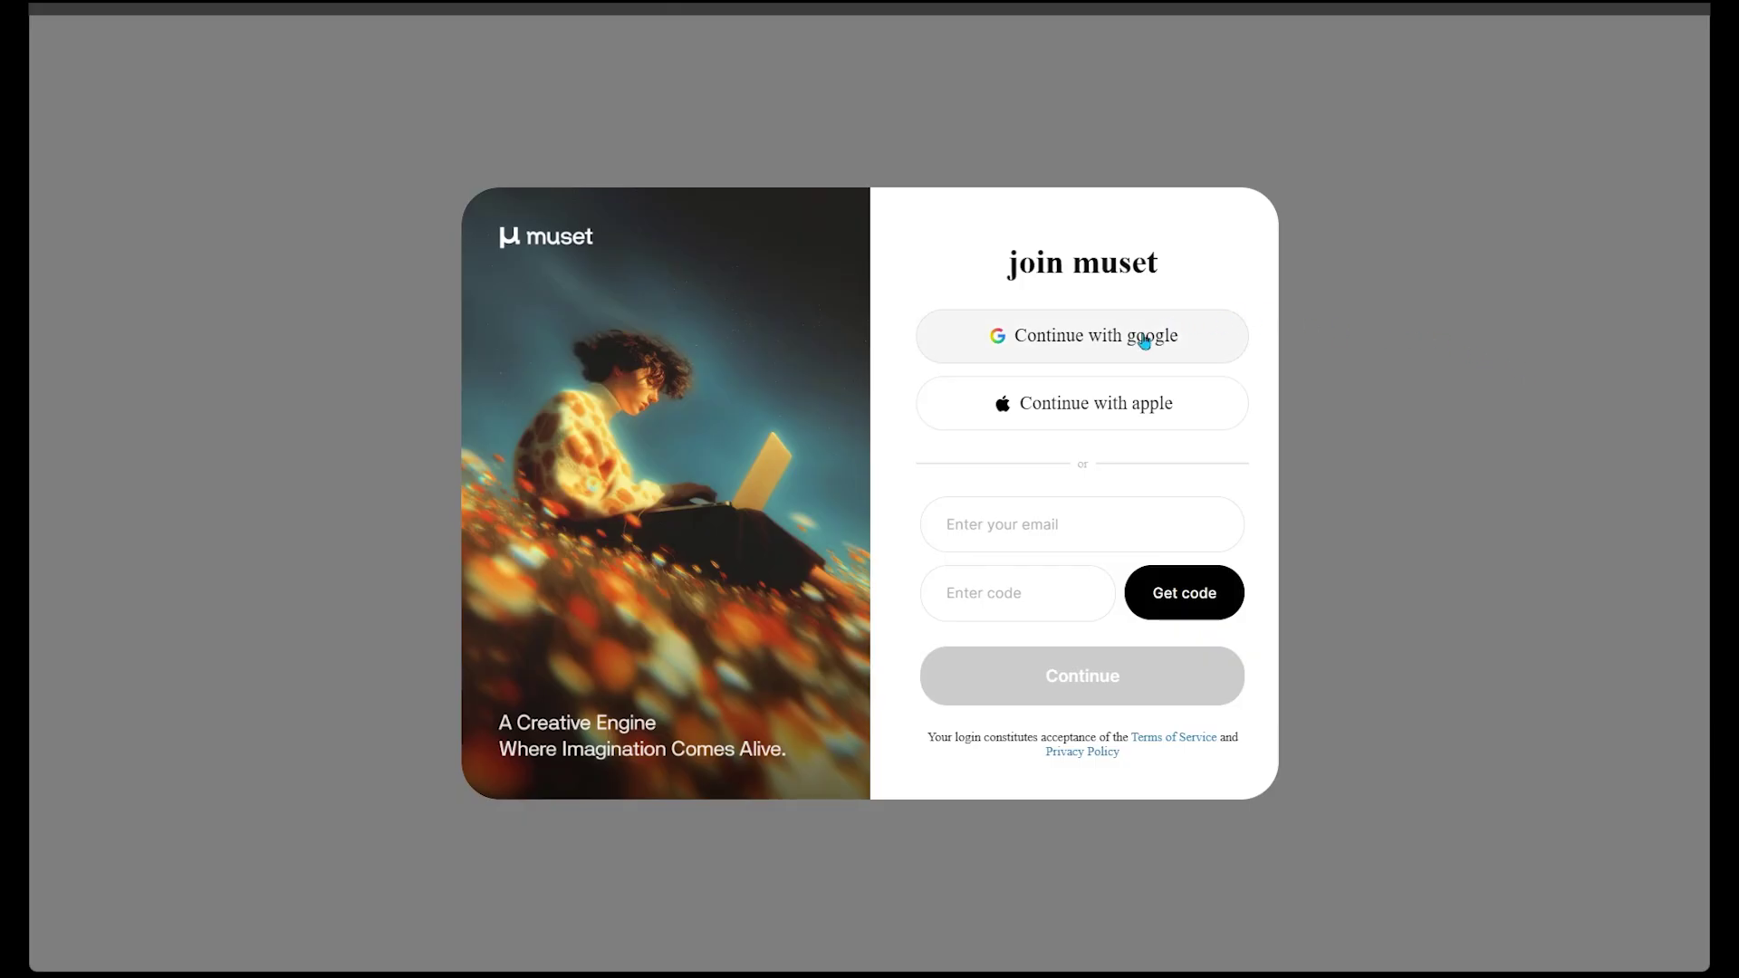
drag(1145, 339, 1126, 337)
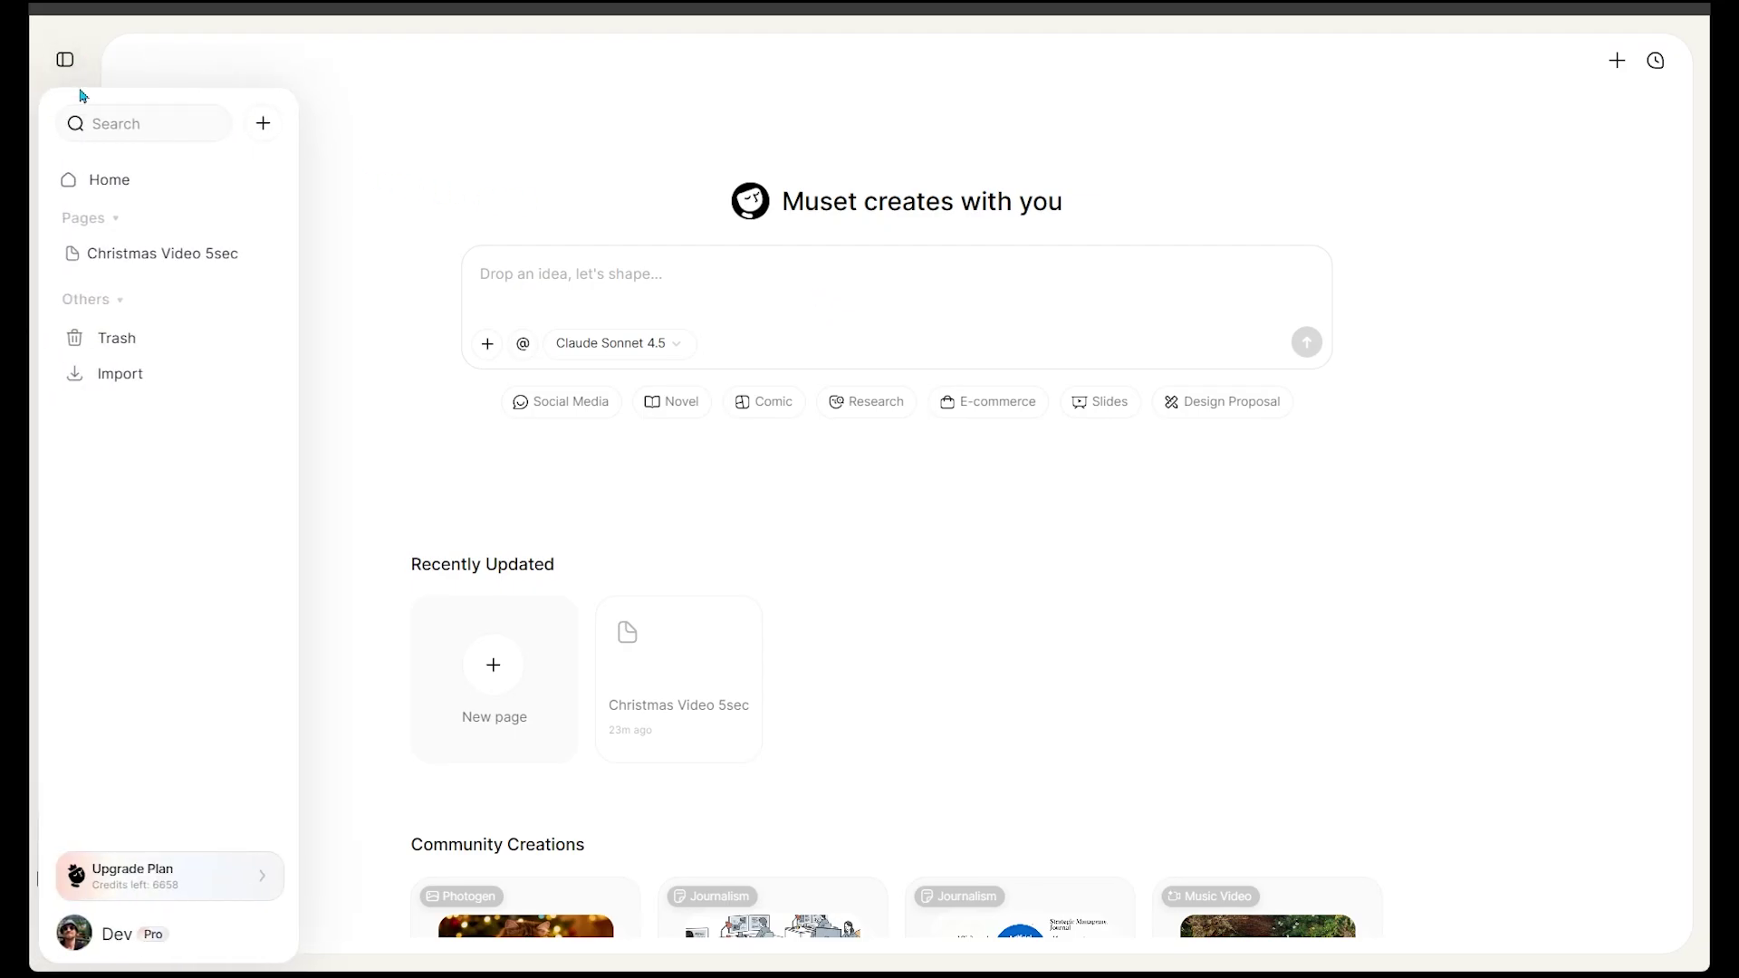
click(64, 61)
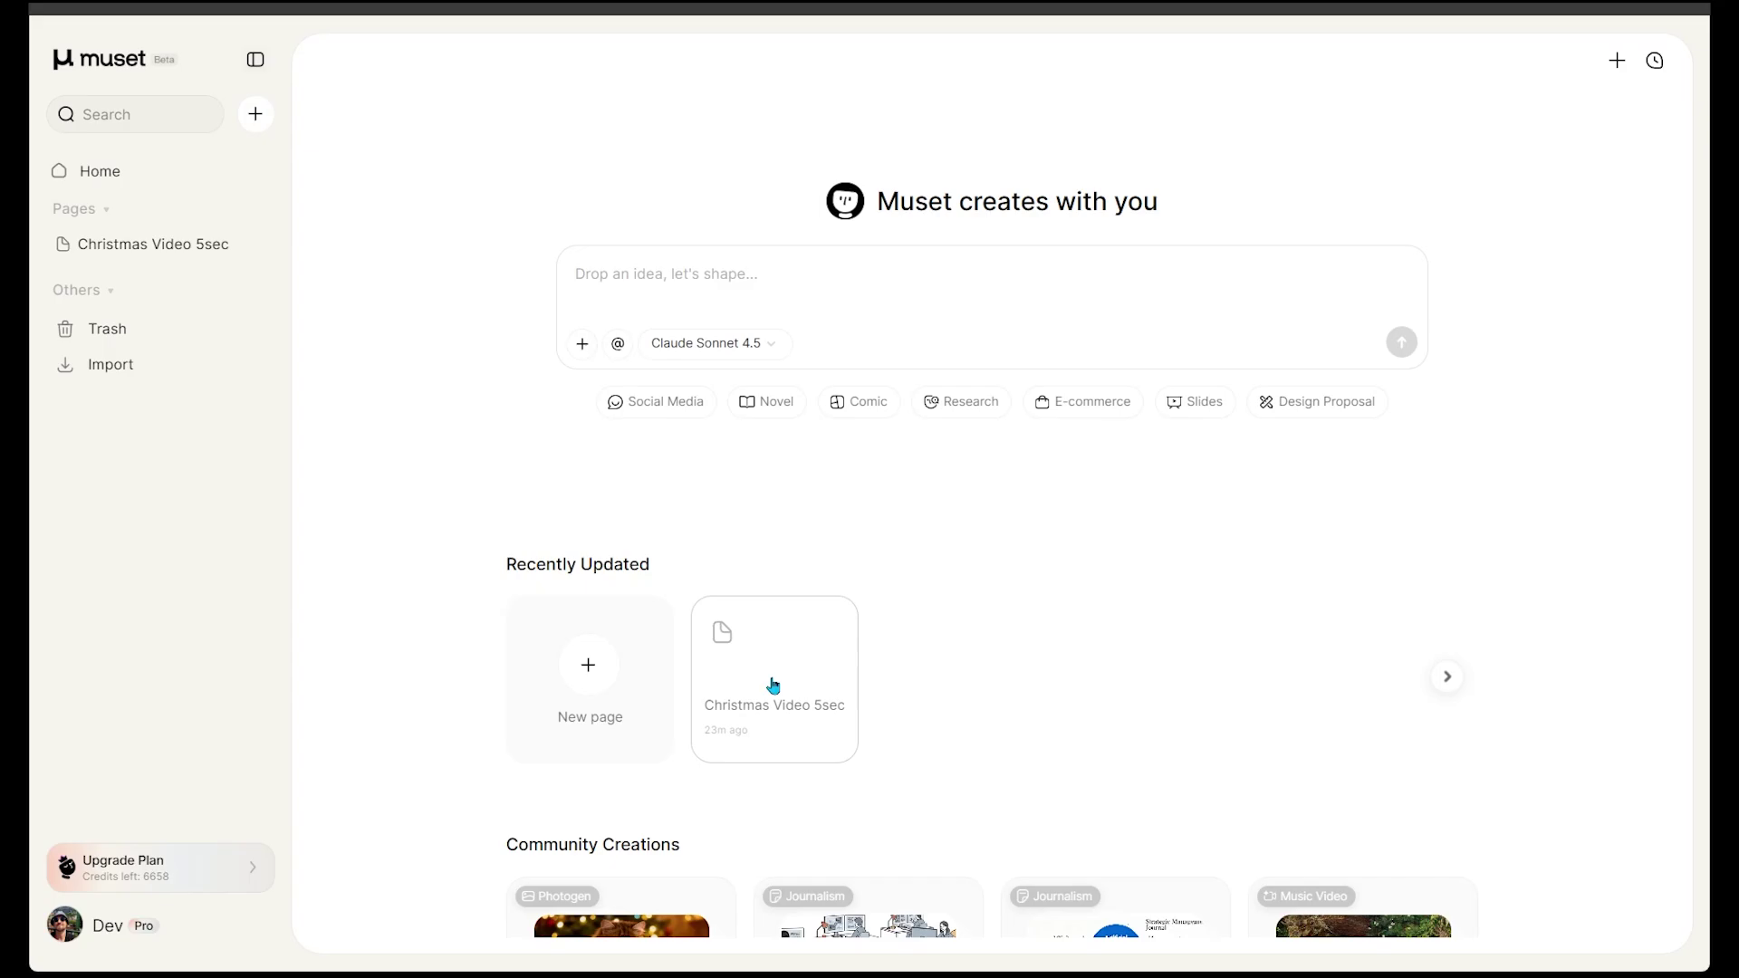
mouse_move(769, 679)
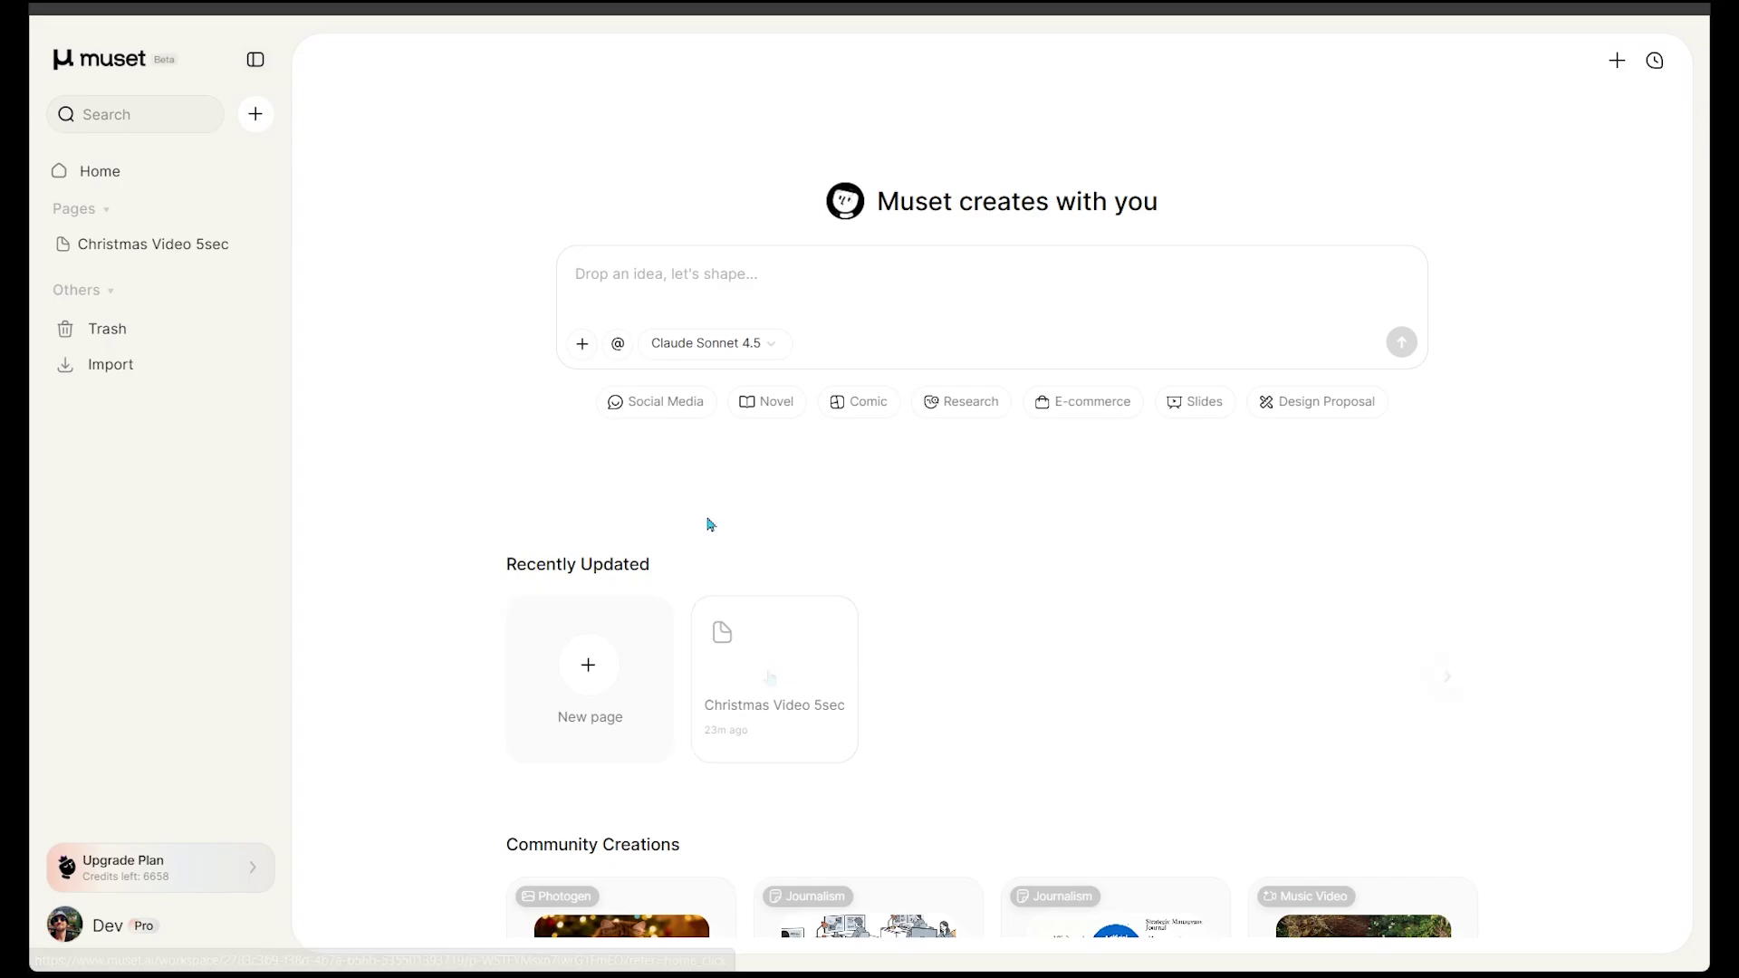
key(ctrl+backslash)
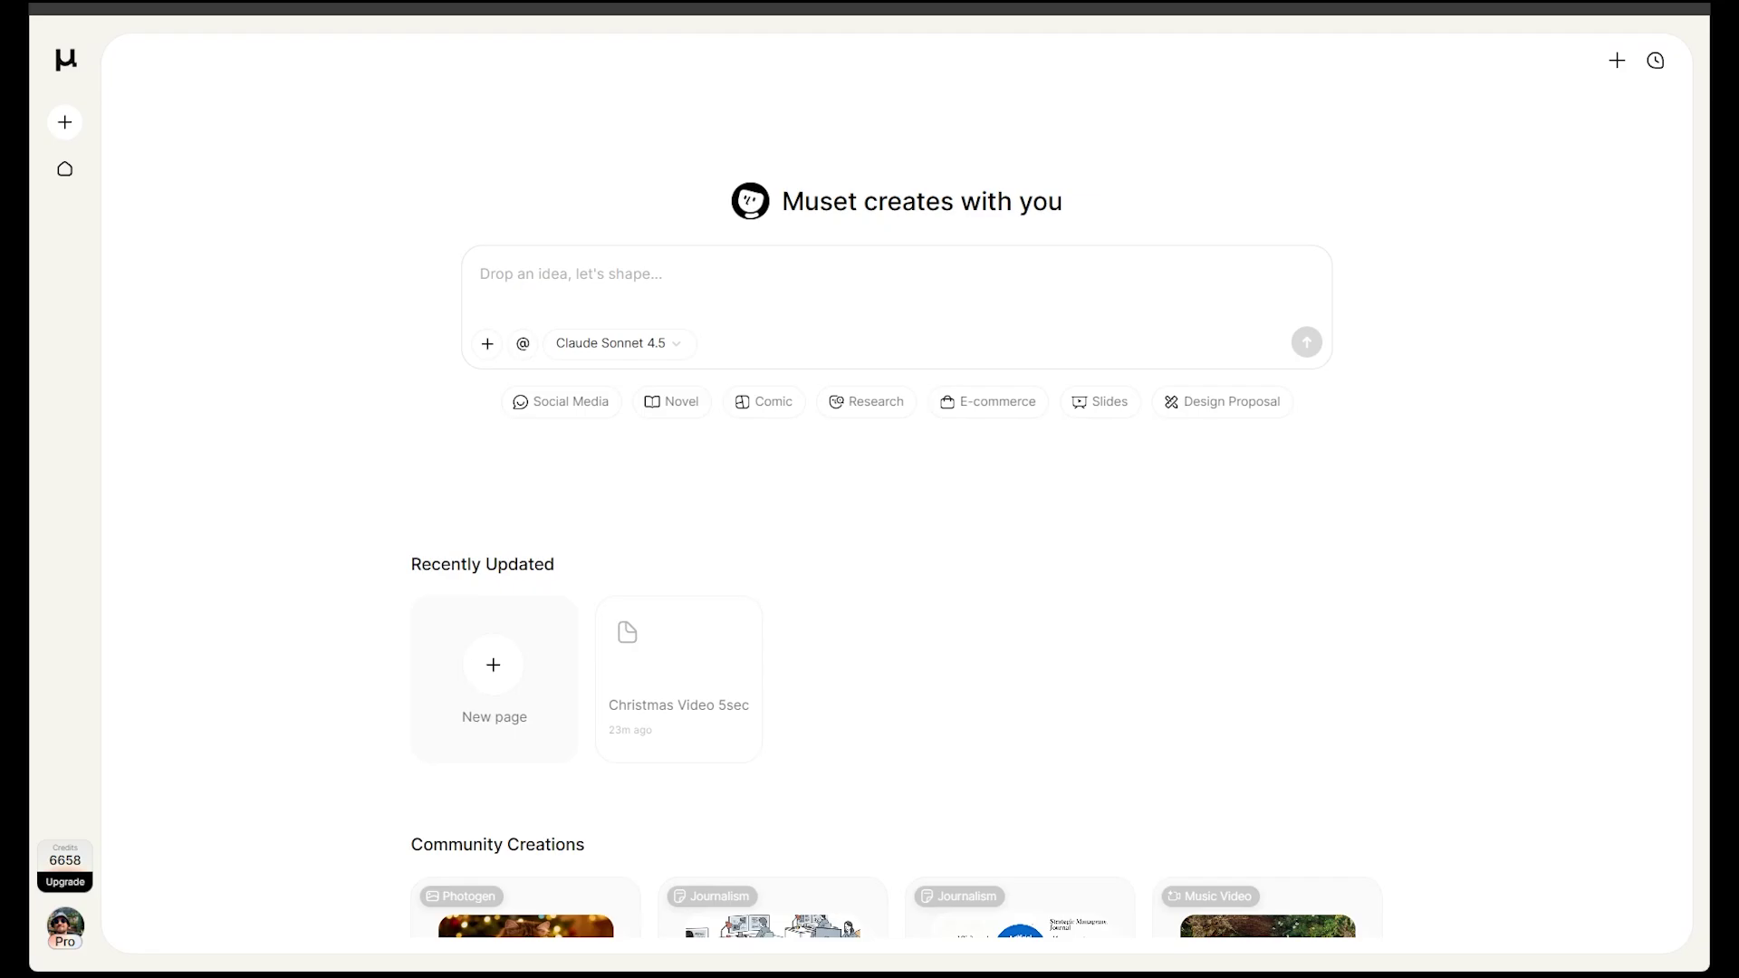
text(I have a rough idea for a YouTube intro I just wrote...)
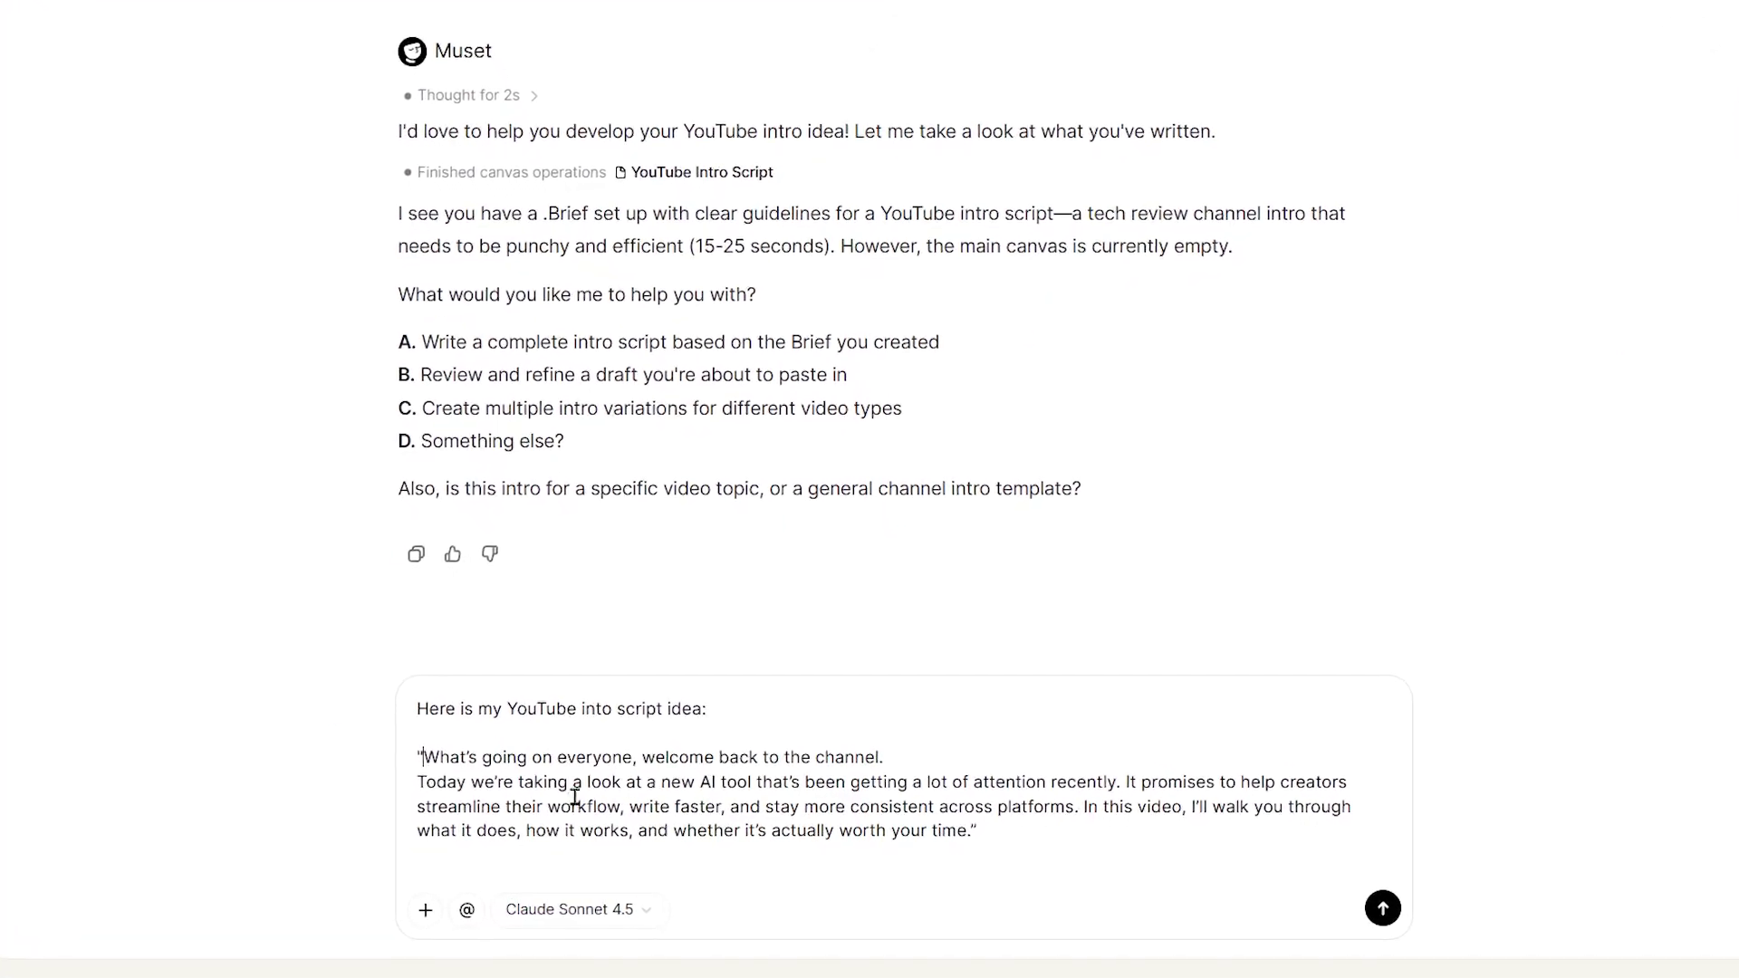
Step: Submit the YouTube intro script for feedback and choose the tighter 20-second revision (A)
click(1005, 827)
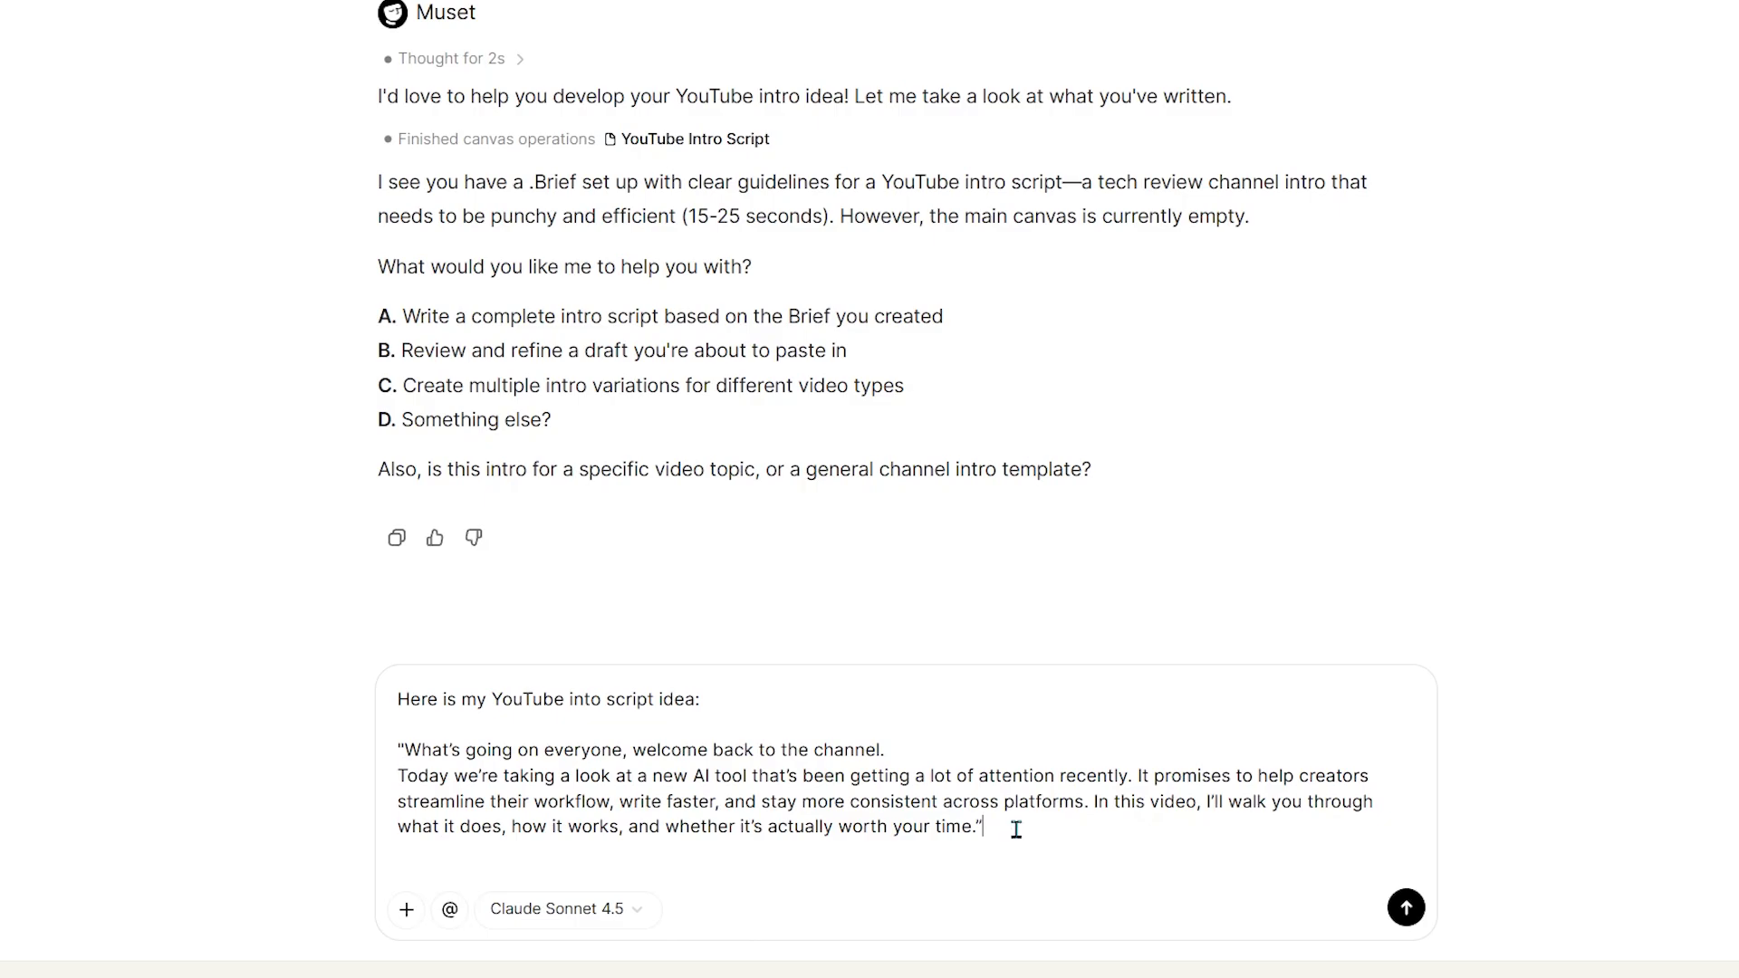
click(1407, 911)
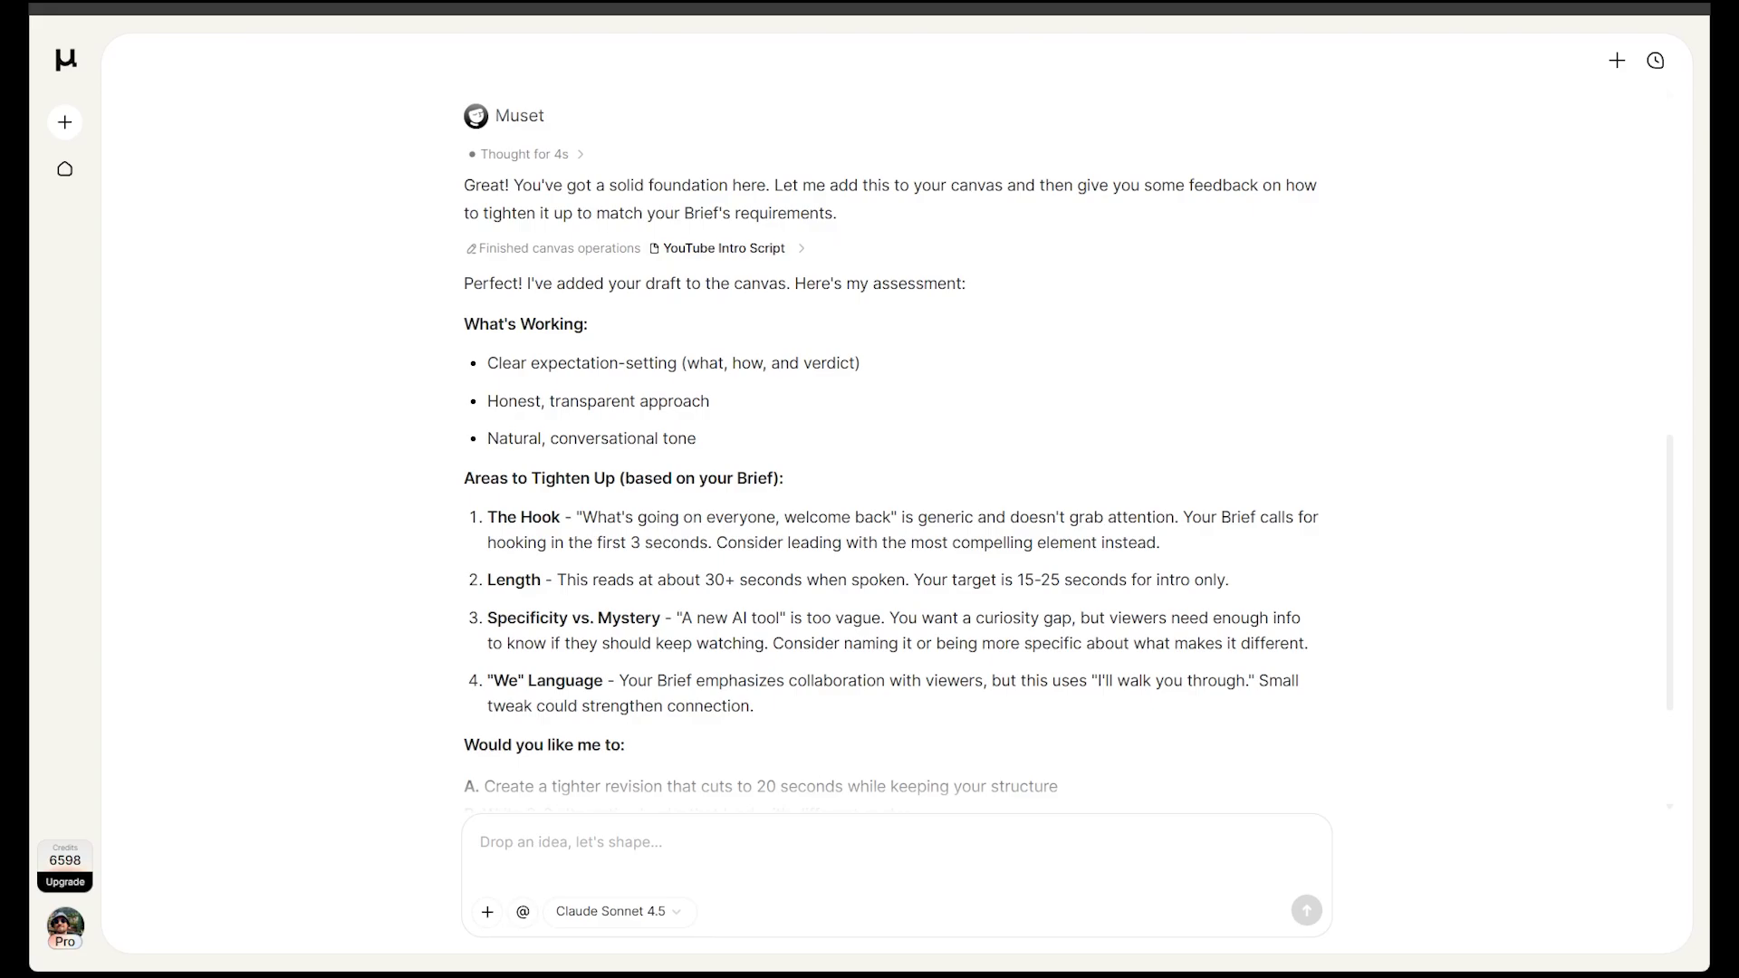
scroll(1303, 215, down, 2)
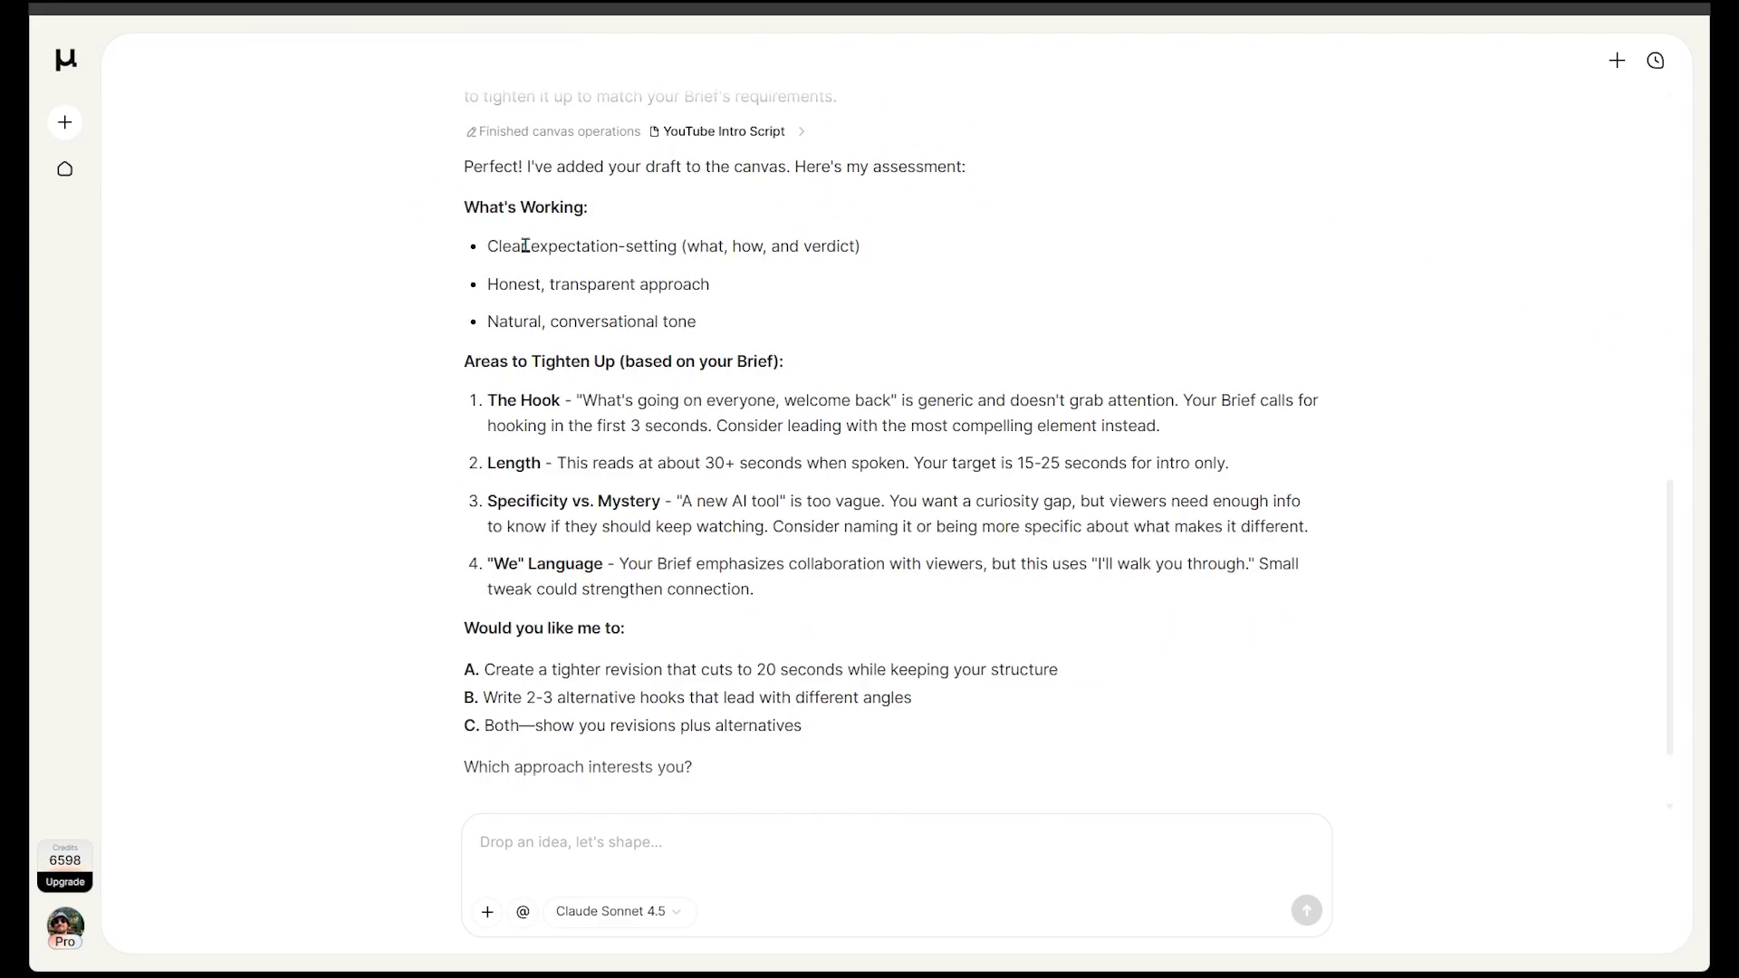
scroll(604, 380, down, 2)
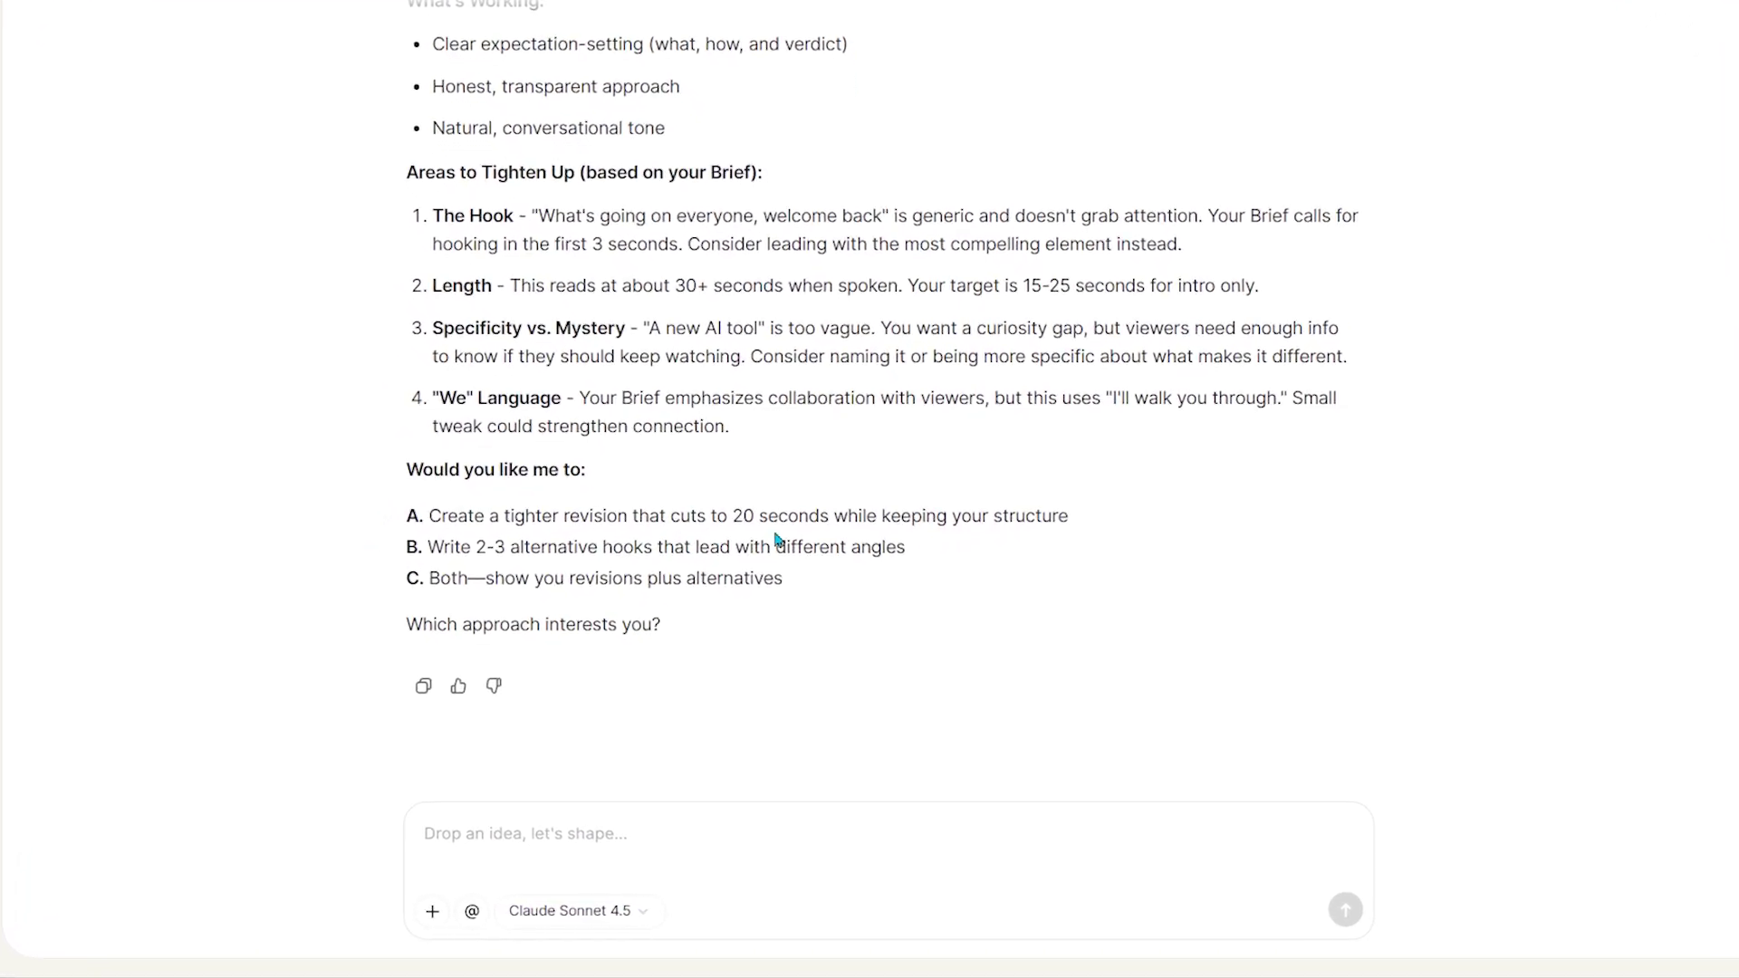
click(552, 829)
text(A)
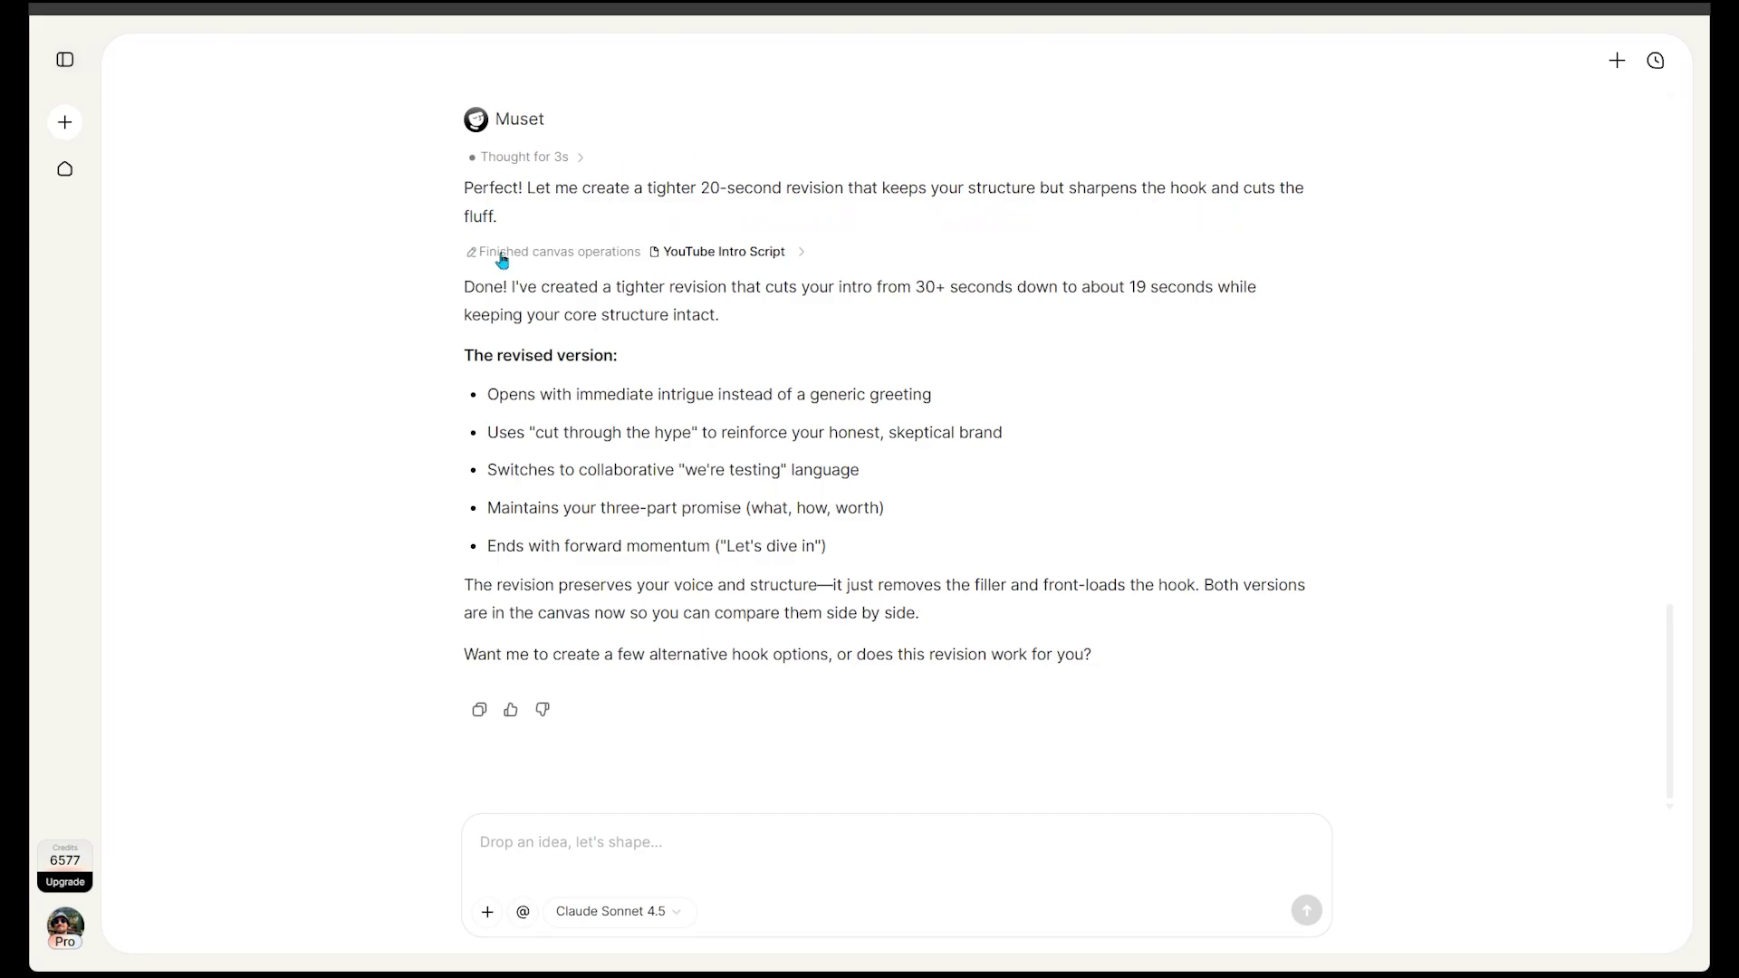
Step: Accept the suggested edits in the YouTube Intro Script document
click(729, 260)
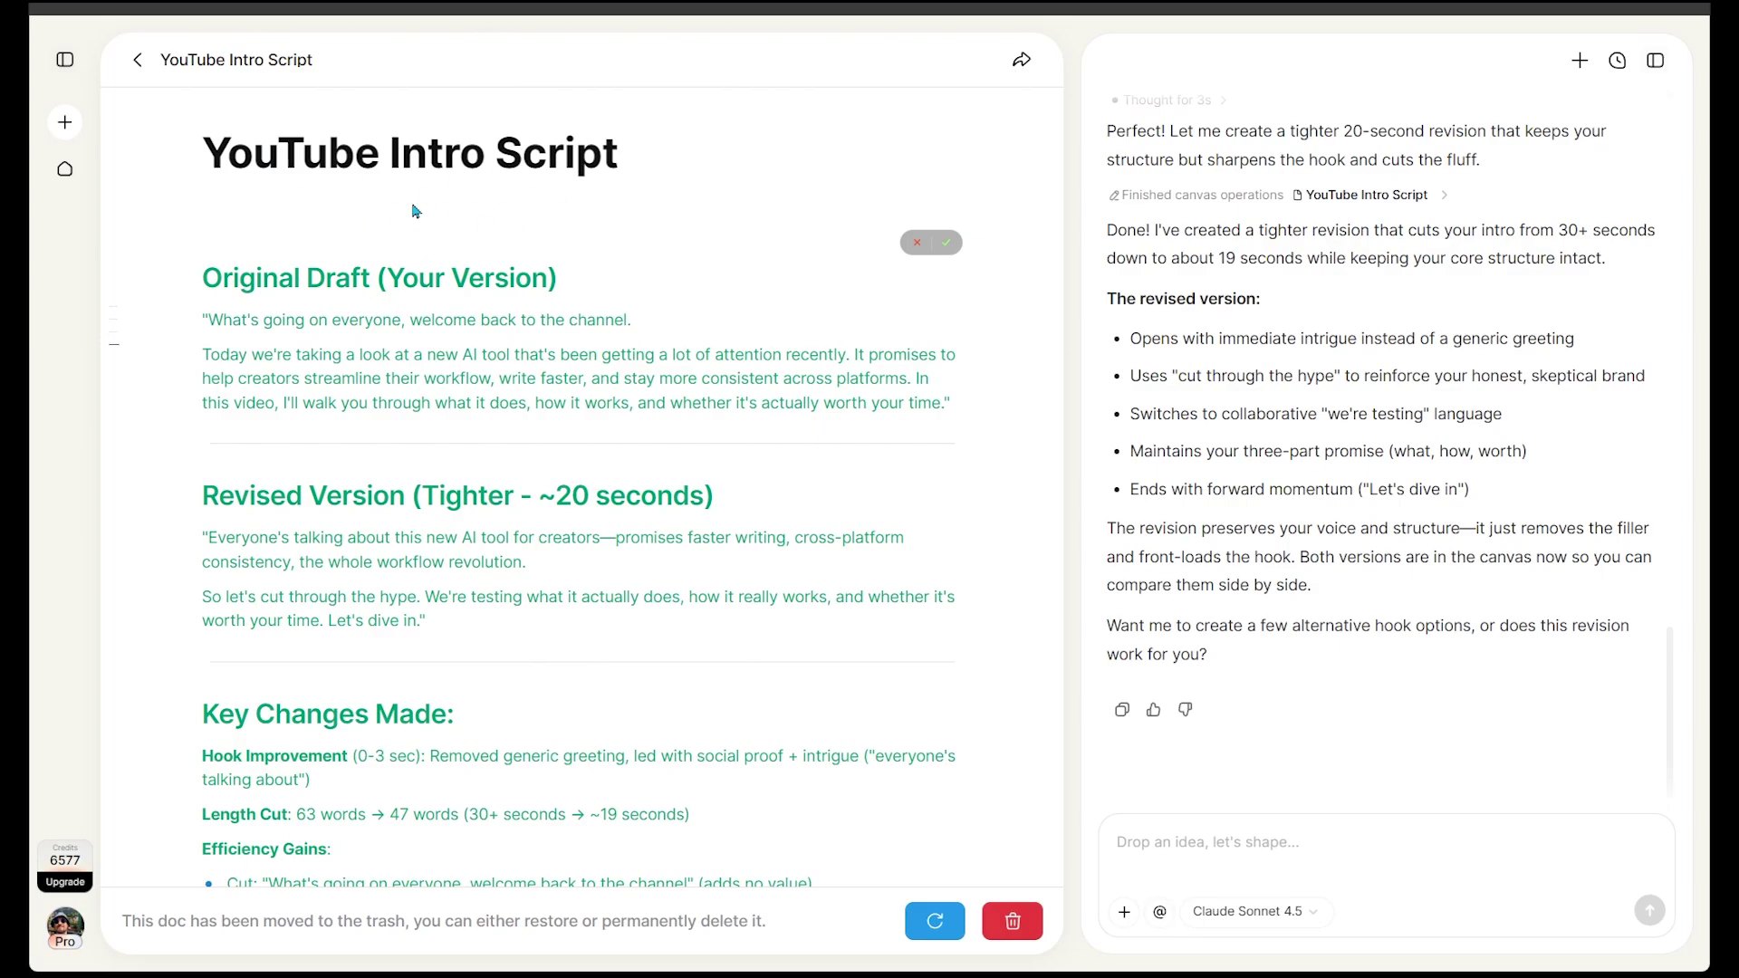
scroll(415, 211, down, 2)
scroll(462, 259, down, 2)
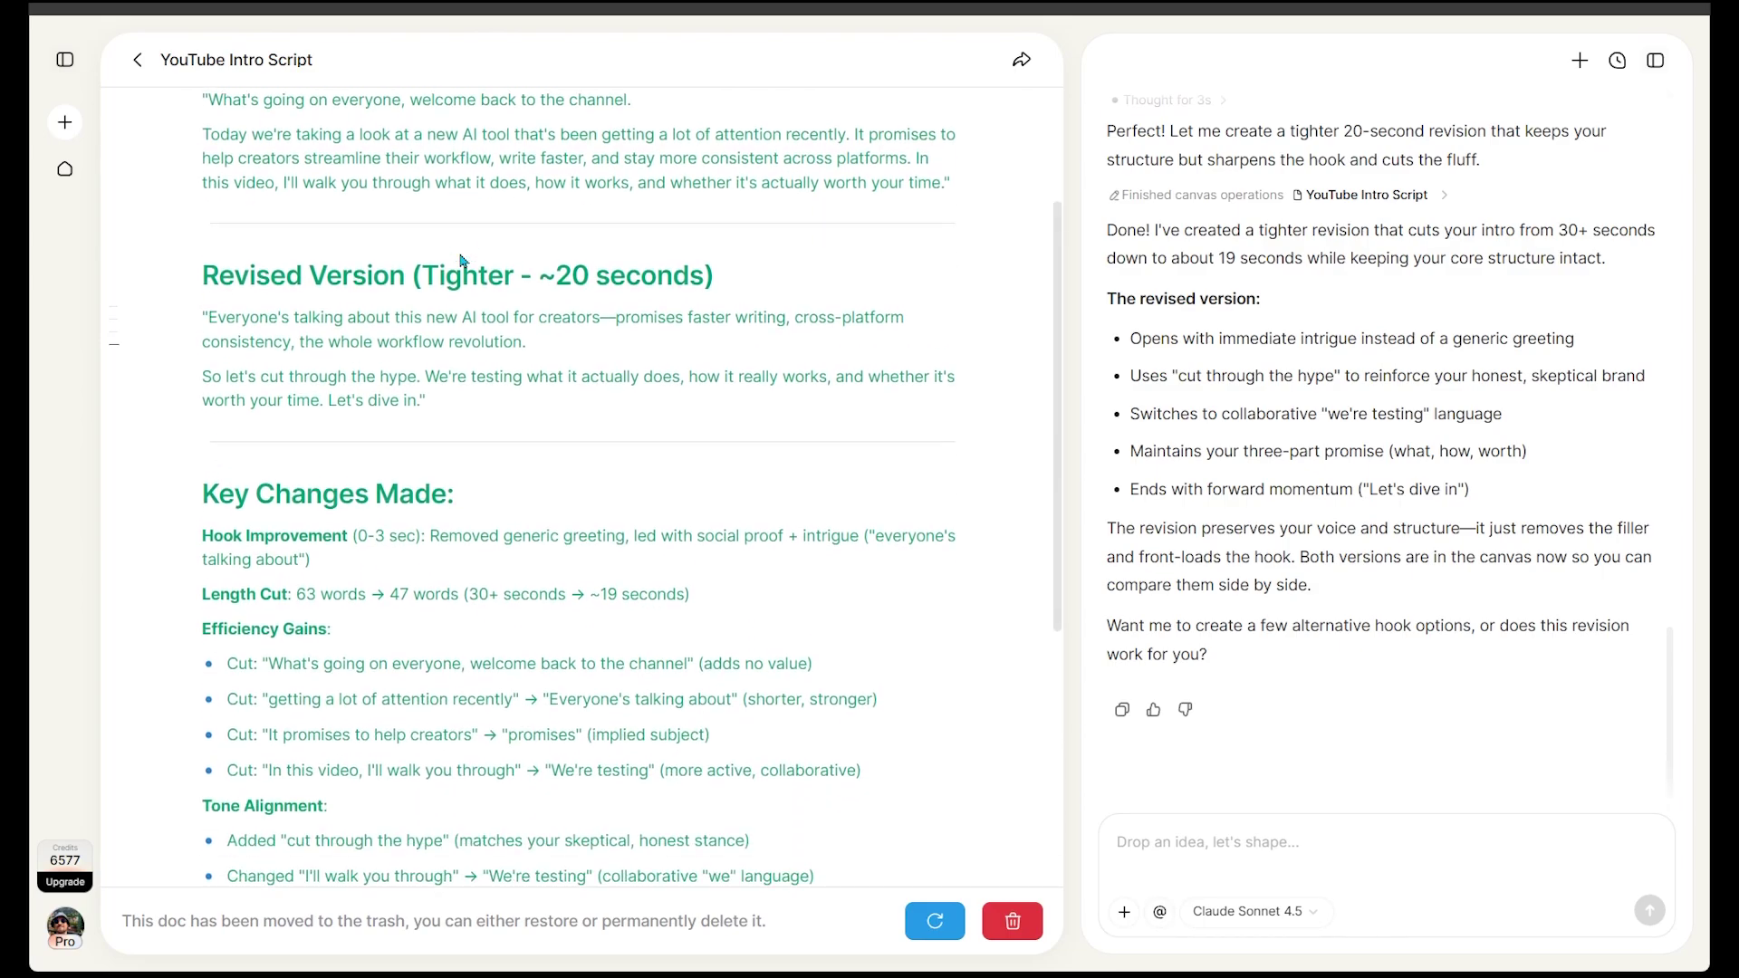
scroll(448, 348, down, 4)
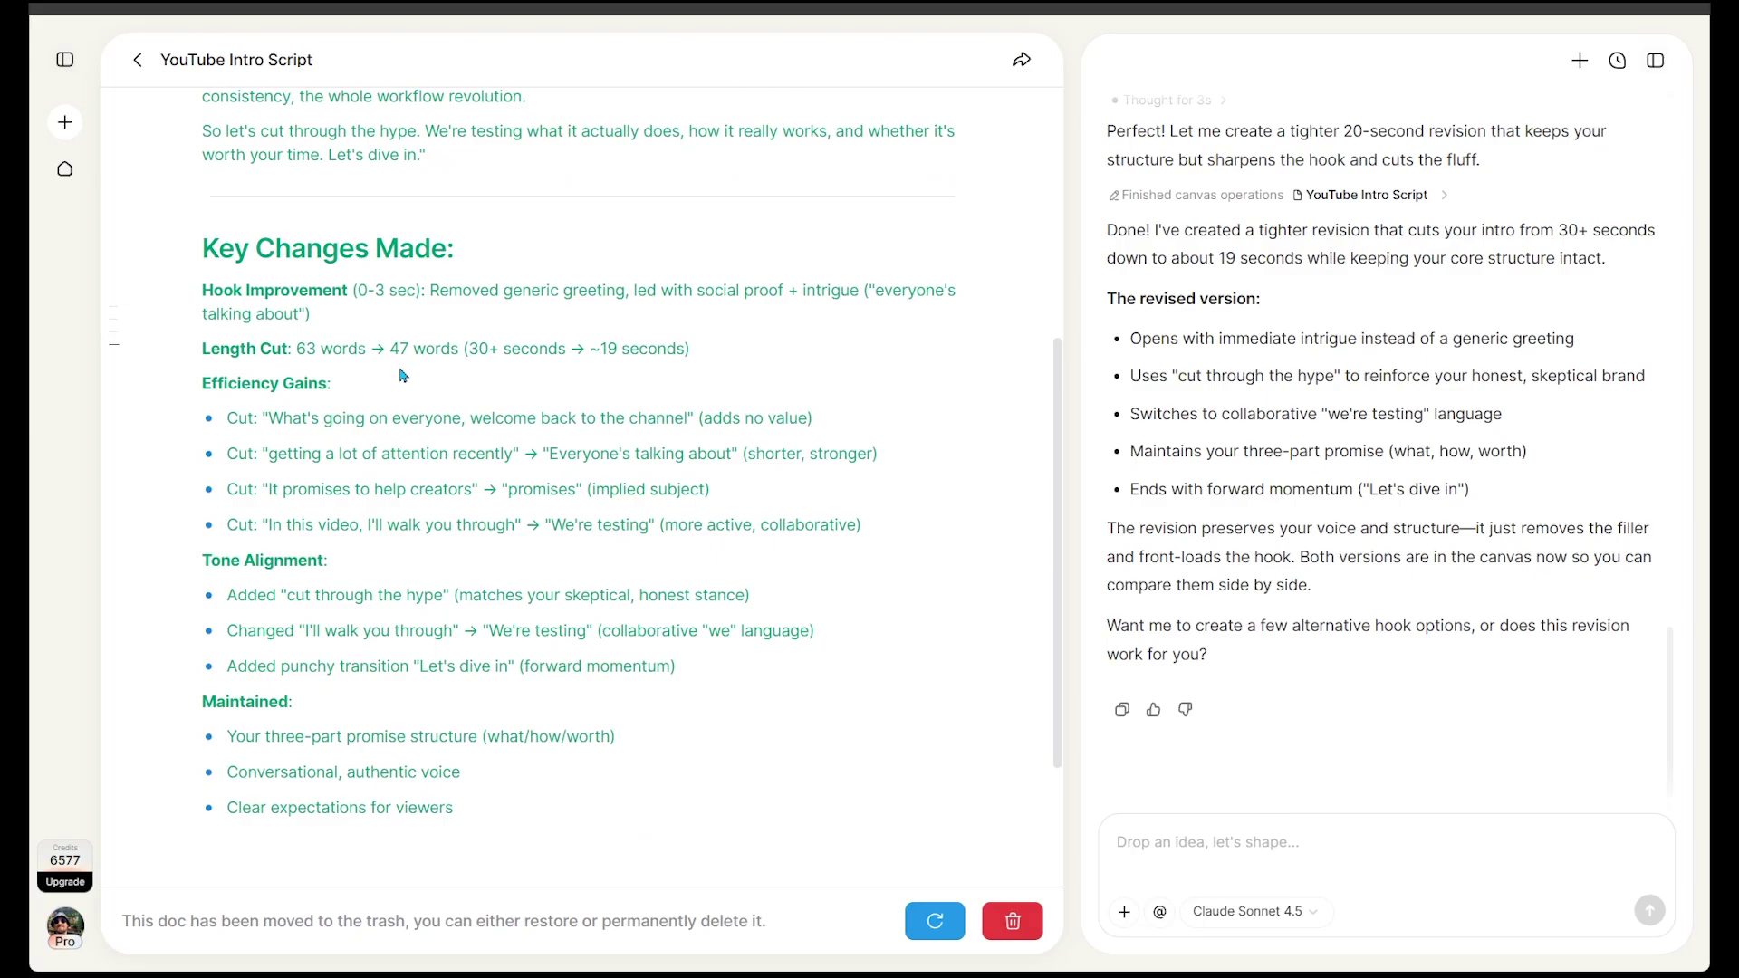
scroll(403, 375, down, 2)
scroll(432, 408, up, 10)
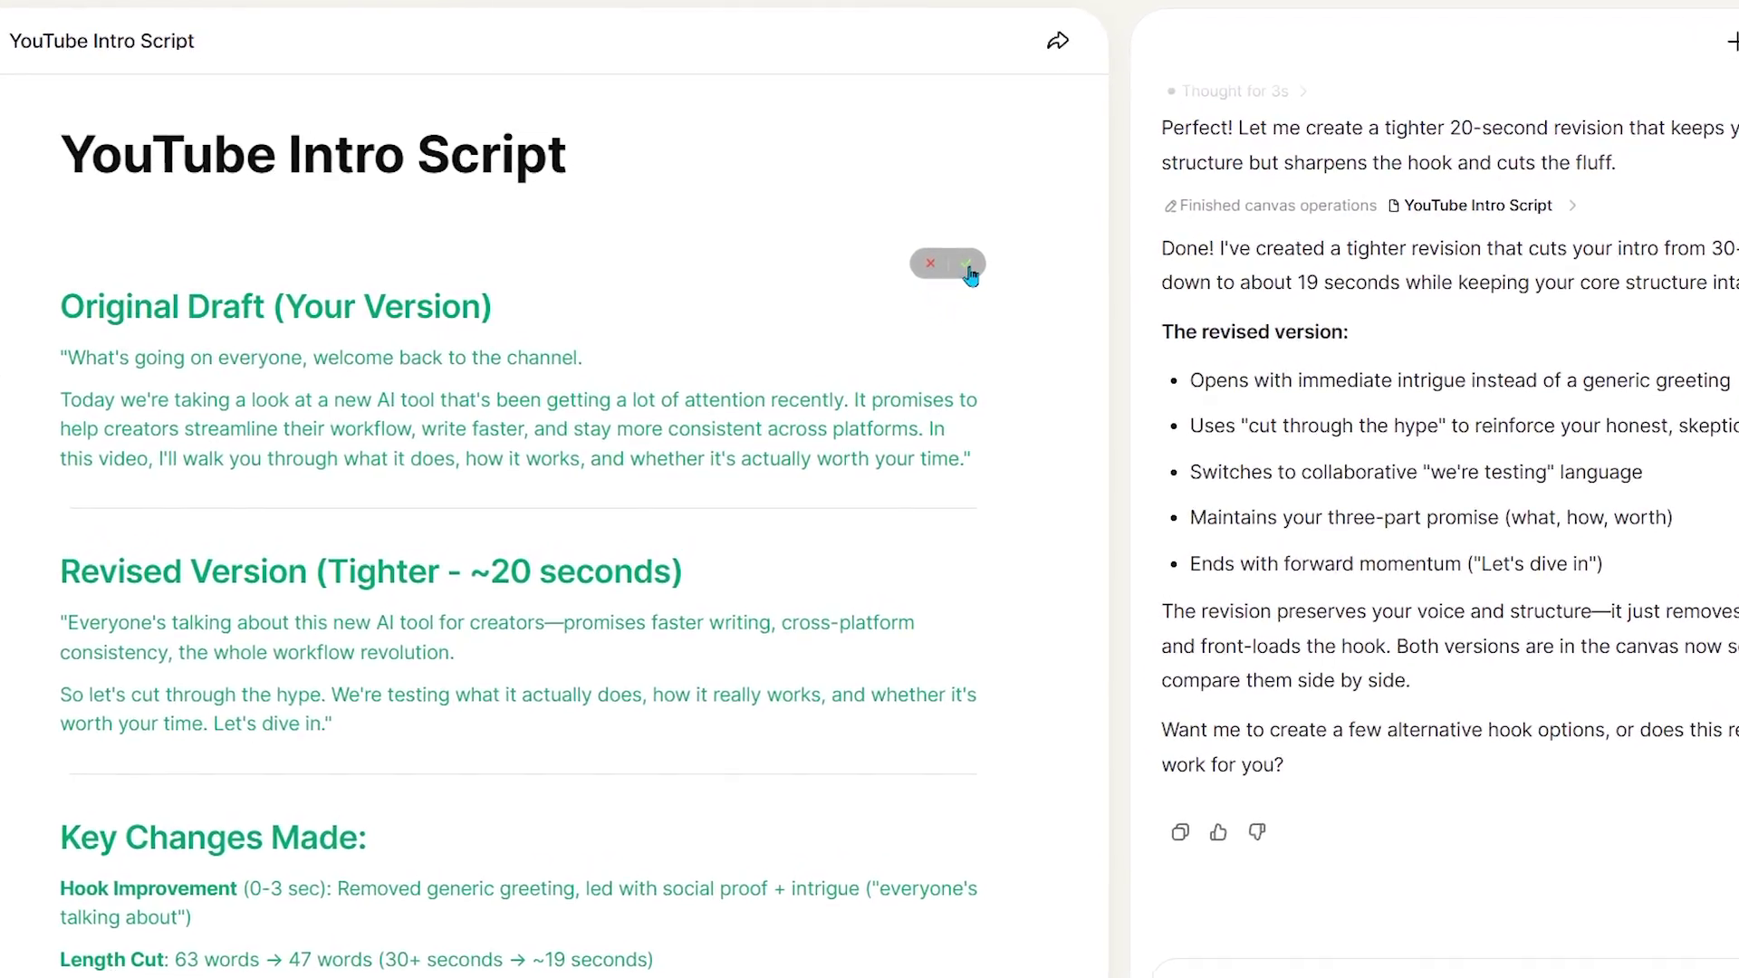
click(962, 261)
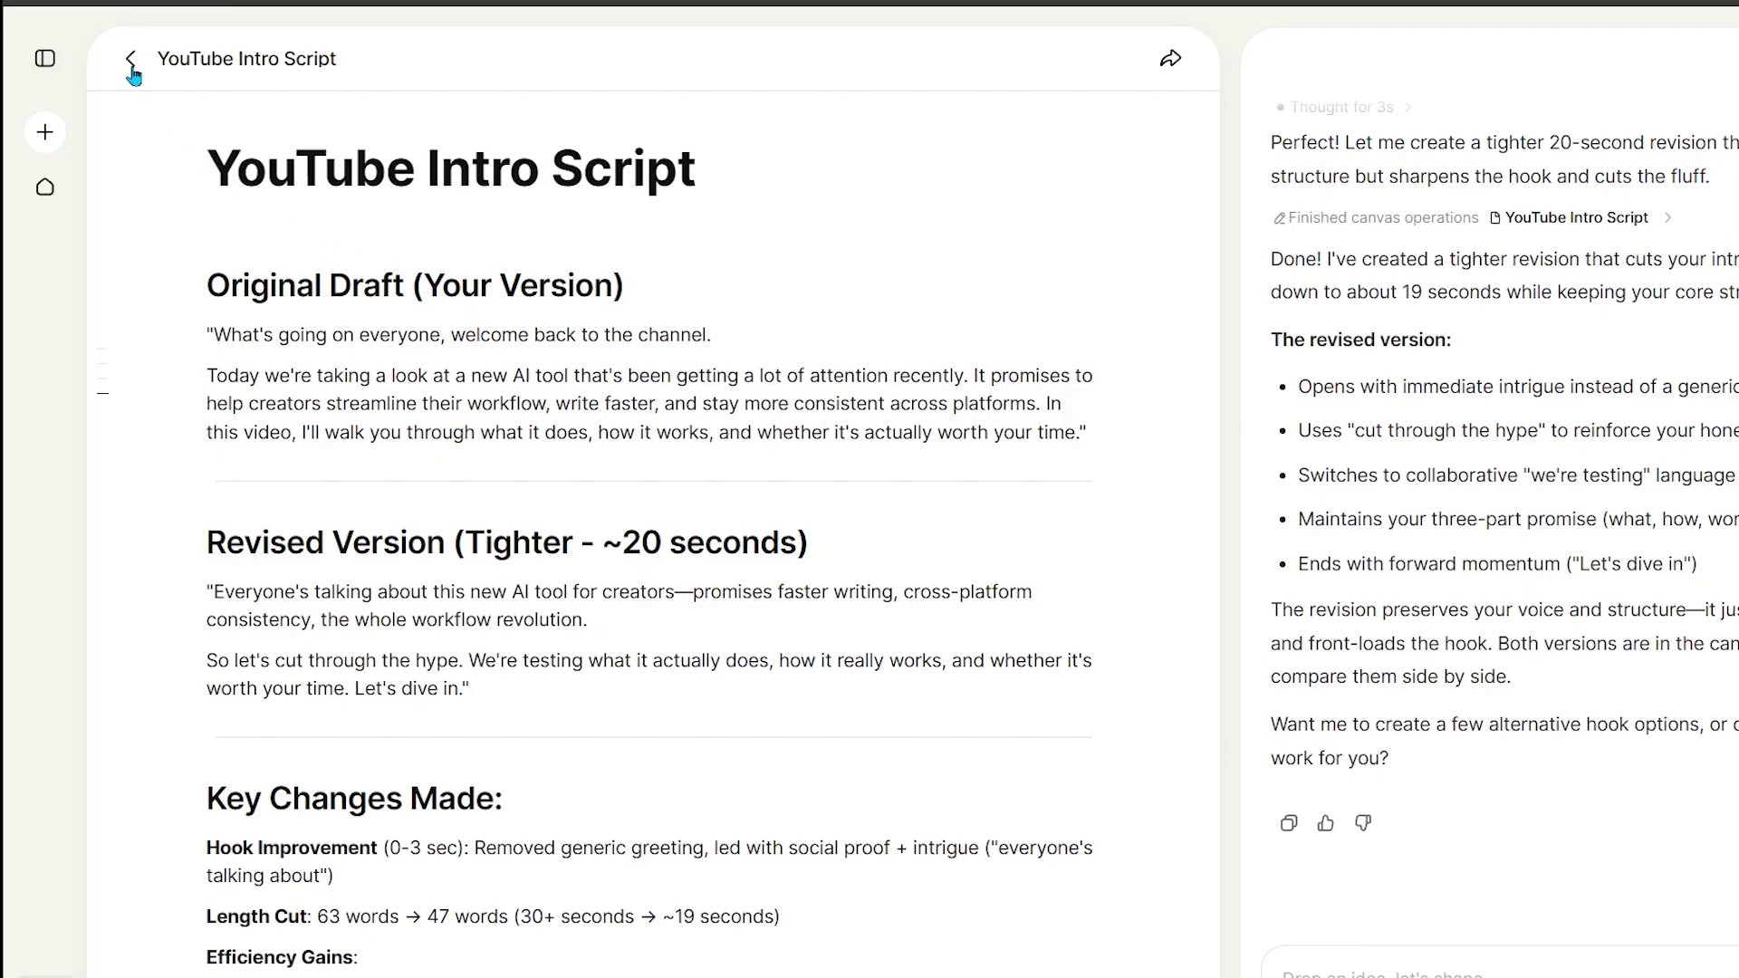
Step: From home, create a new page and ask Muset to learn your writing tone
click(132, 61)
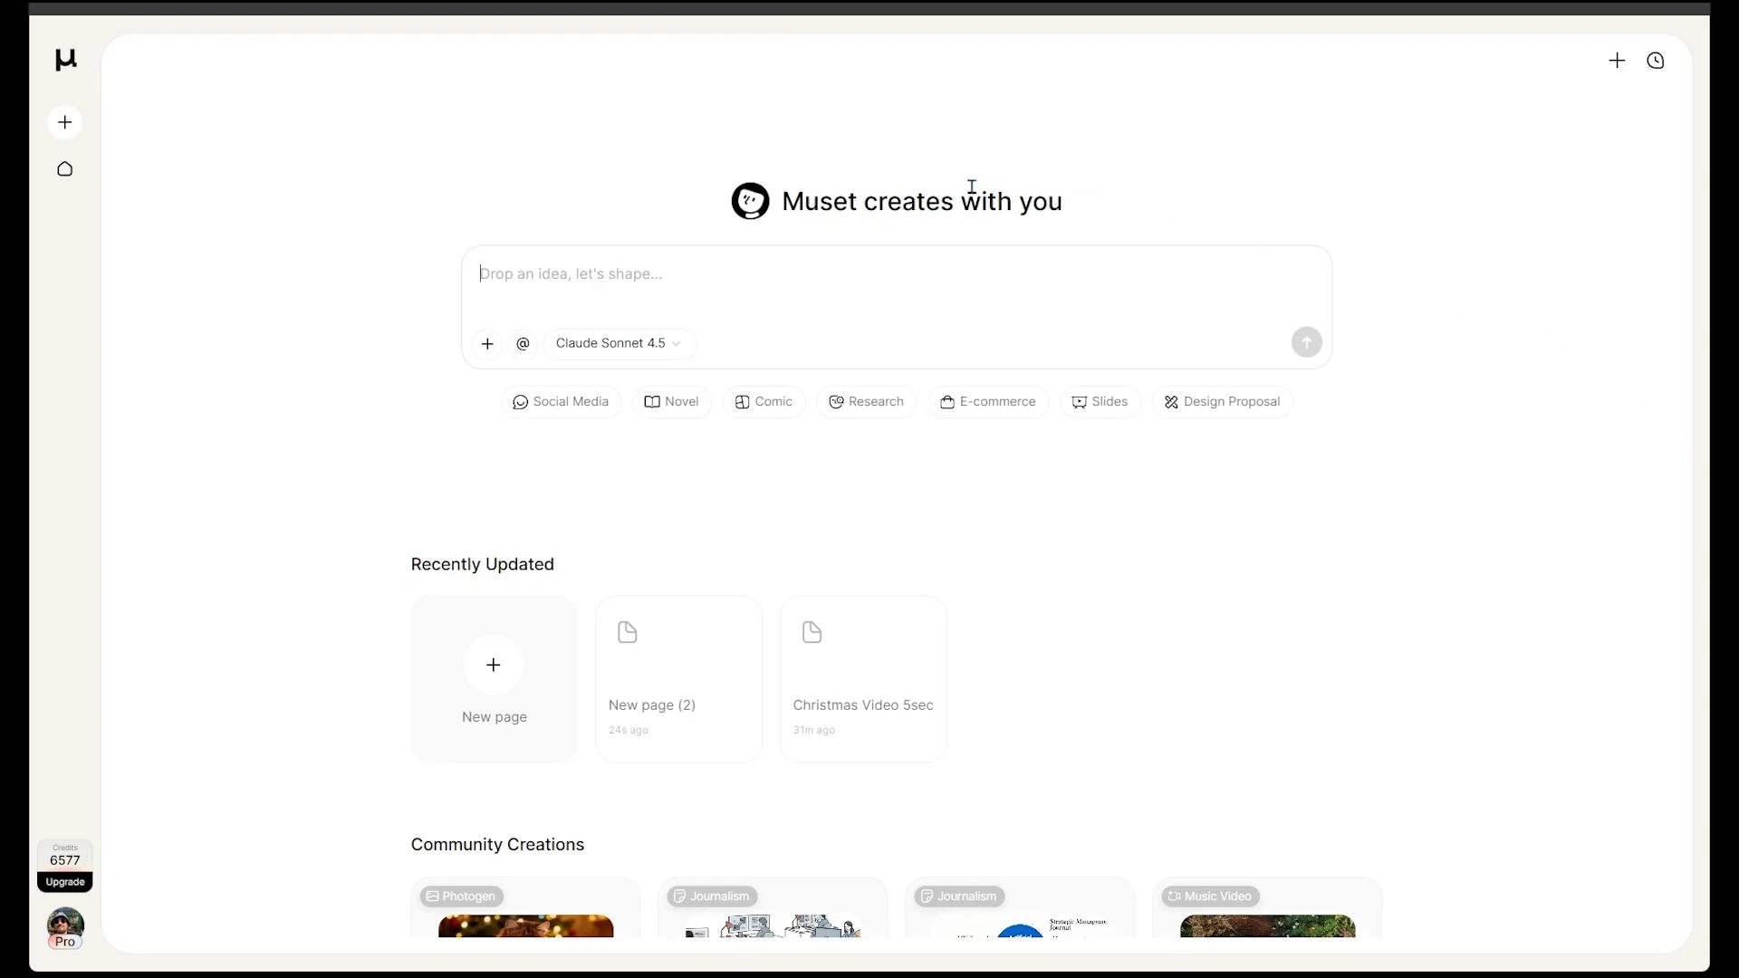
click(65, 125)
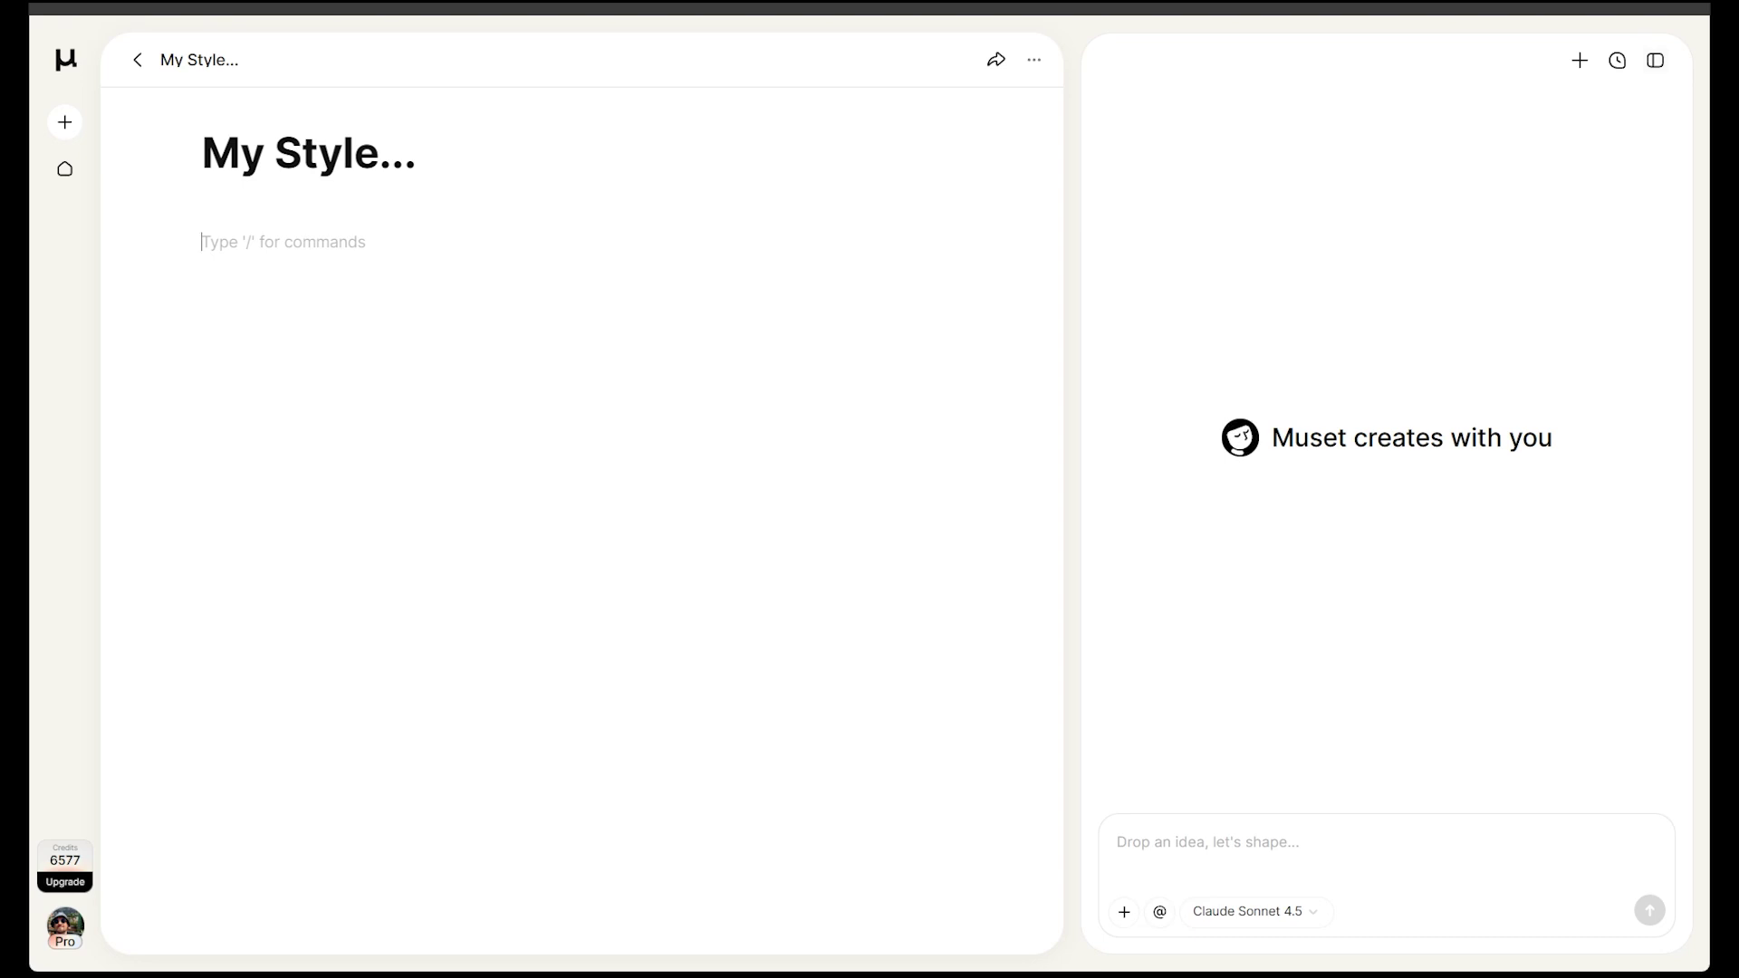
text(I'm gonna drop in a few pieces of Sample work. I need you to learn how i write. learn my tone.)
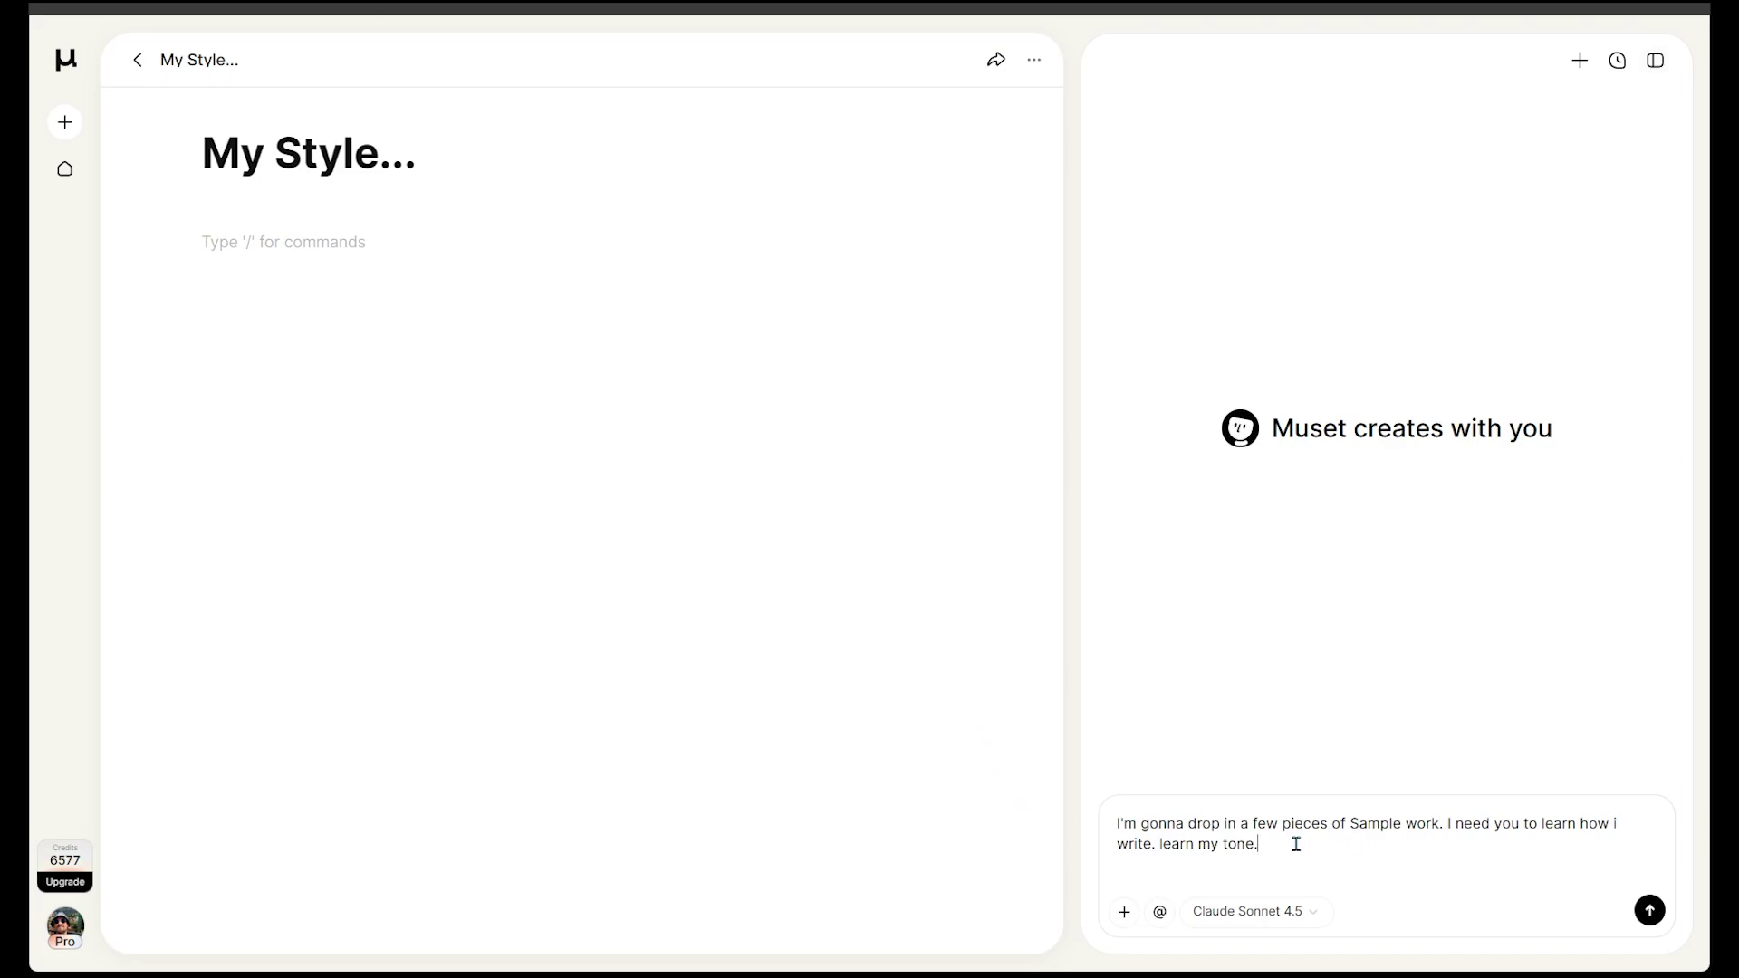
click(1648, 913)
text(Okay i dropped in my previous work in the canvas - please proceed!)
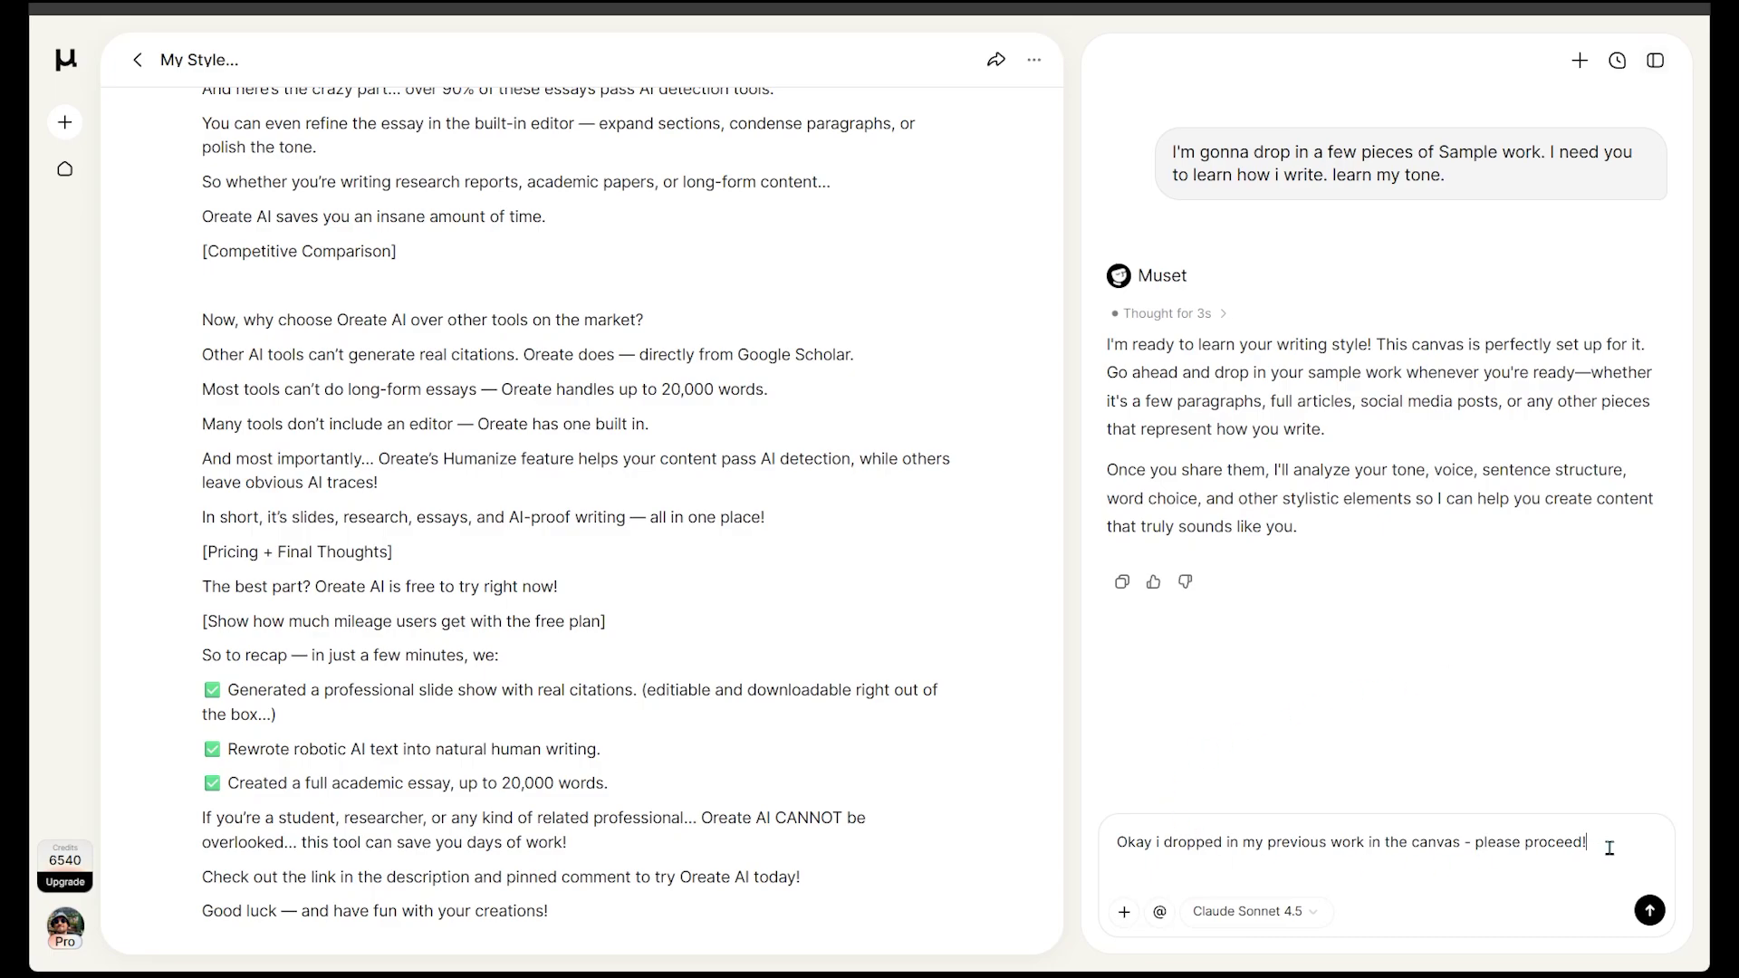
Step: Confirm the sample work is ready and draft the 200-word Muset AI script request, replacing 'on' with 'about'
click(1650, 911)
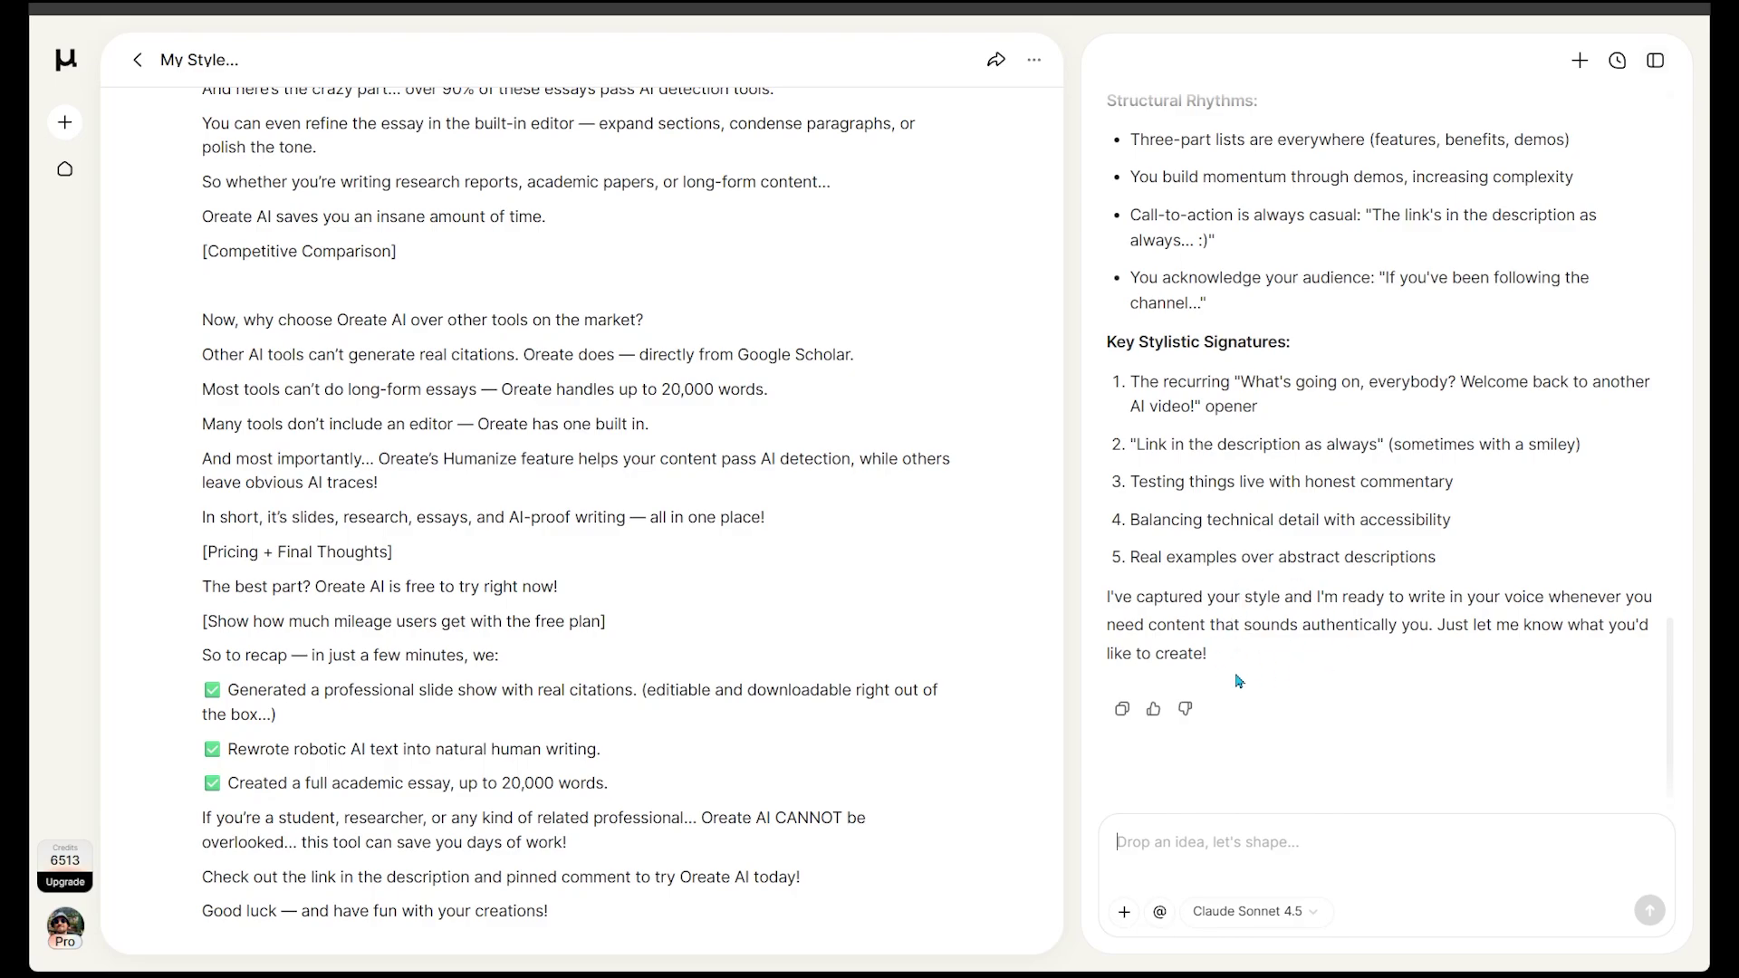
text(Create a short 200 word script, in my style, on your platform (Muset AI))
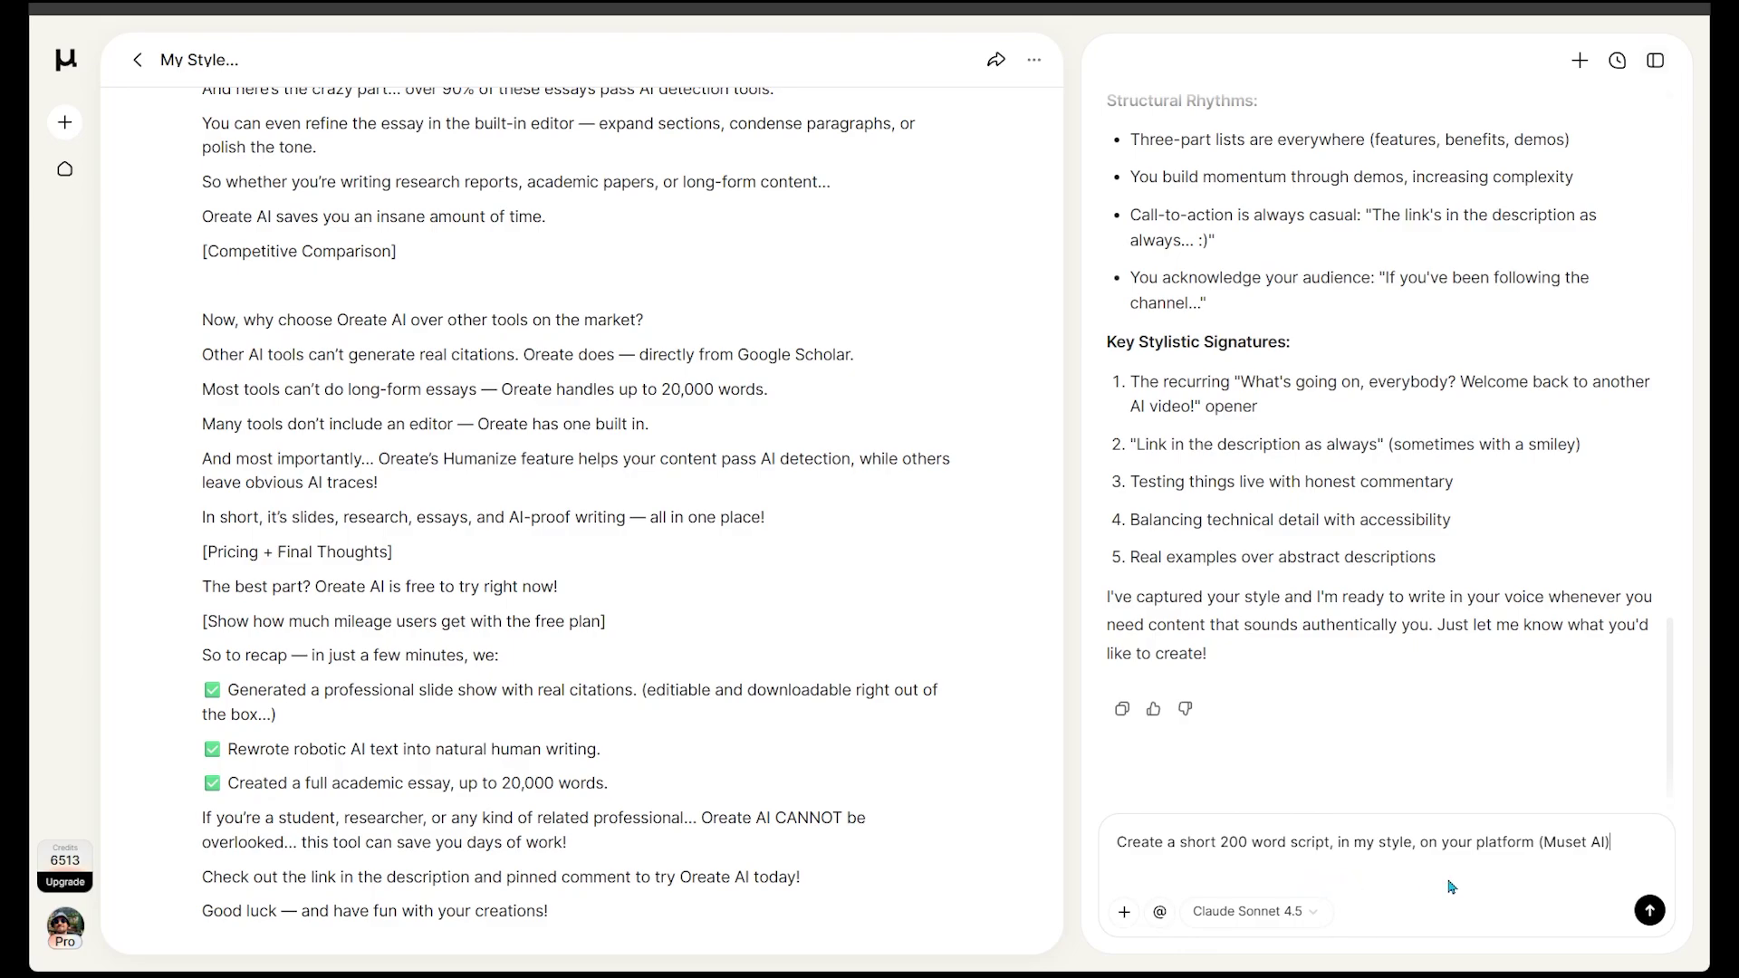
double_click(1406, 840)
text(about)
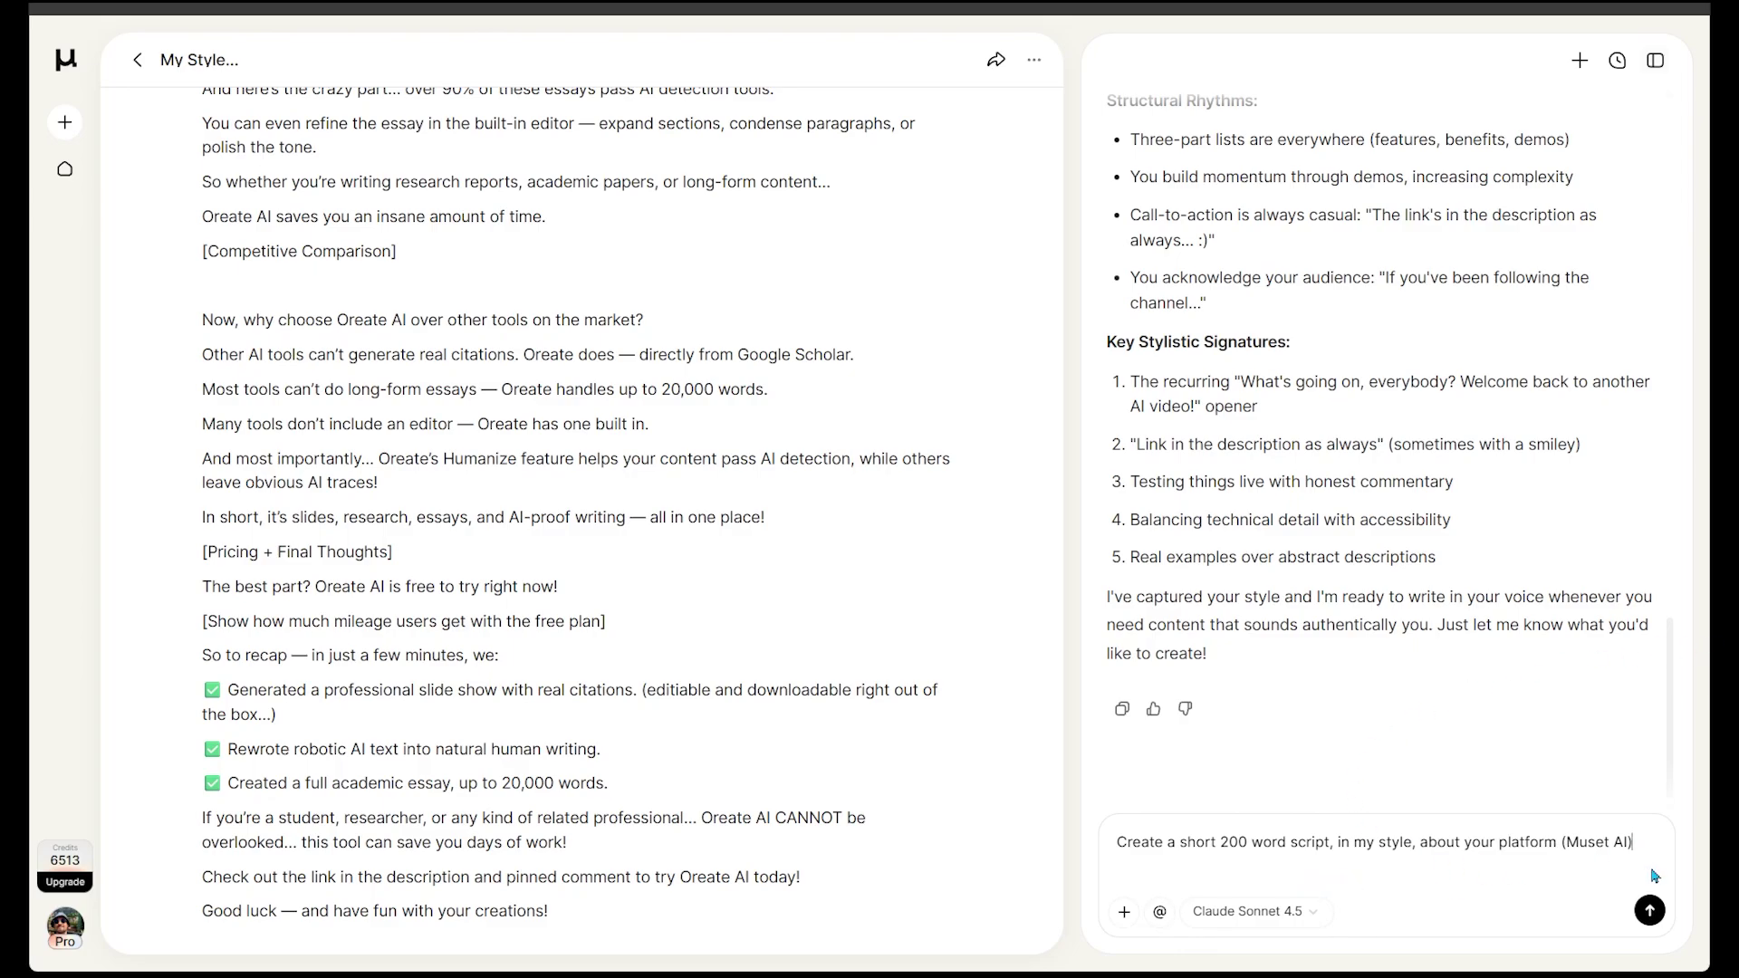
Step: Send the request for a 200-word Muset AI script in the learned style
click(1650, 912)
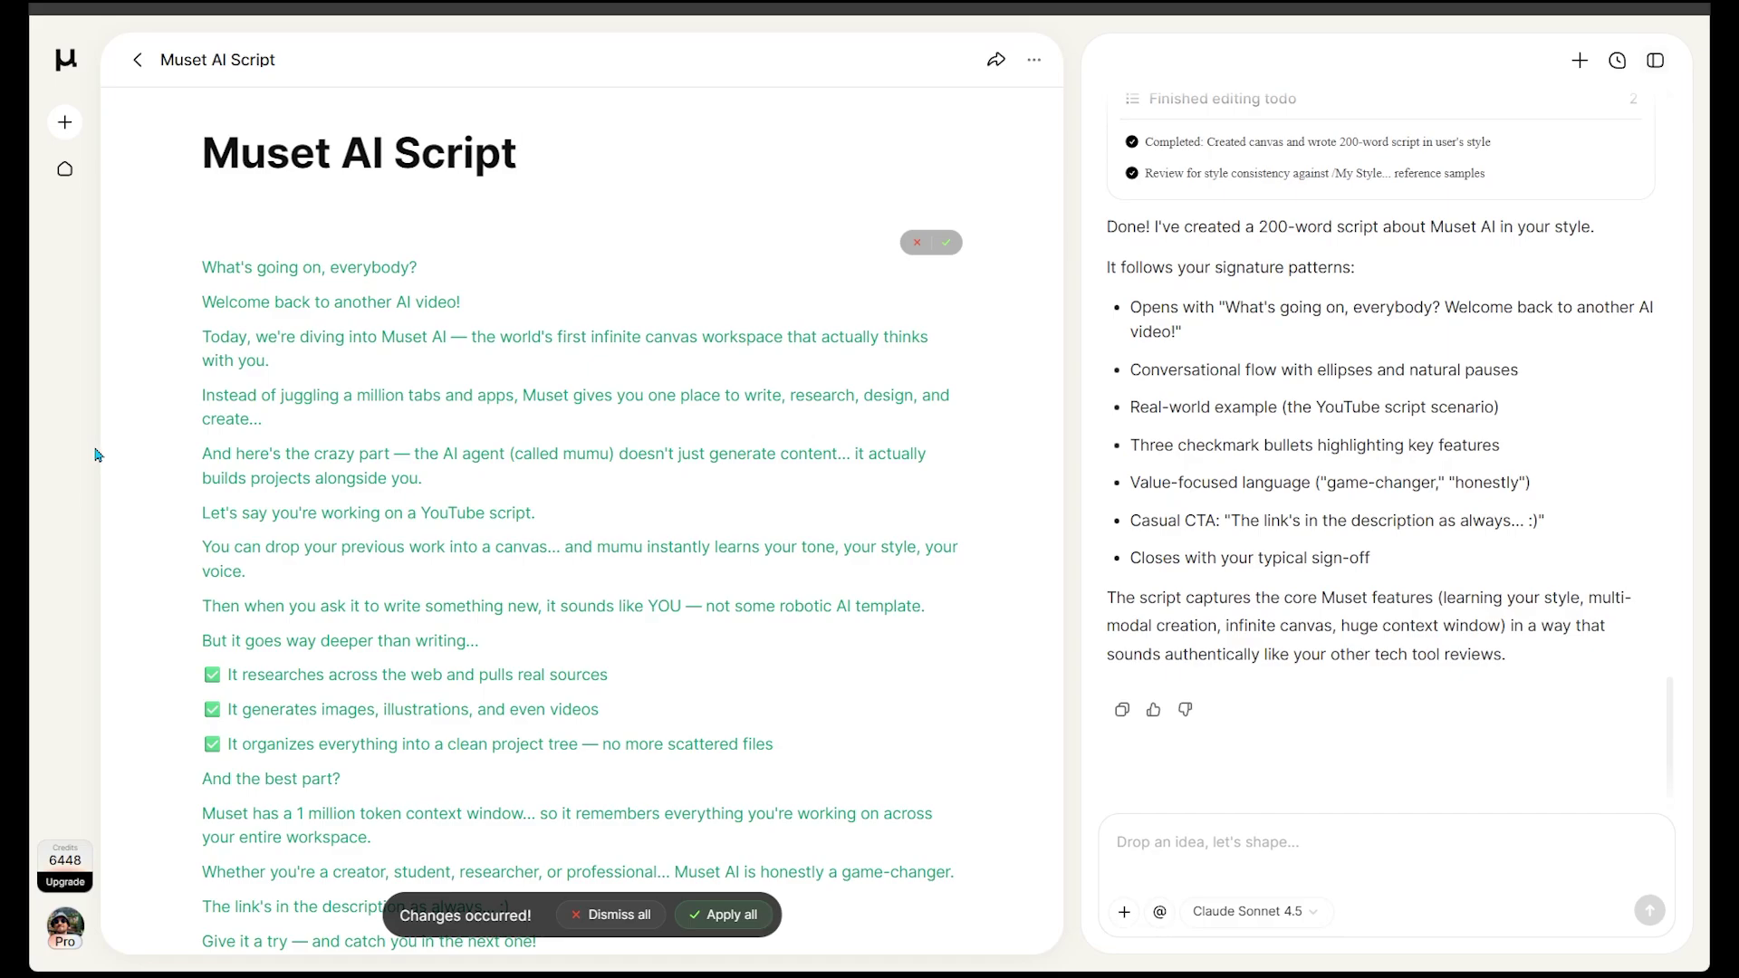
scroll(240, 475, down, 2)
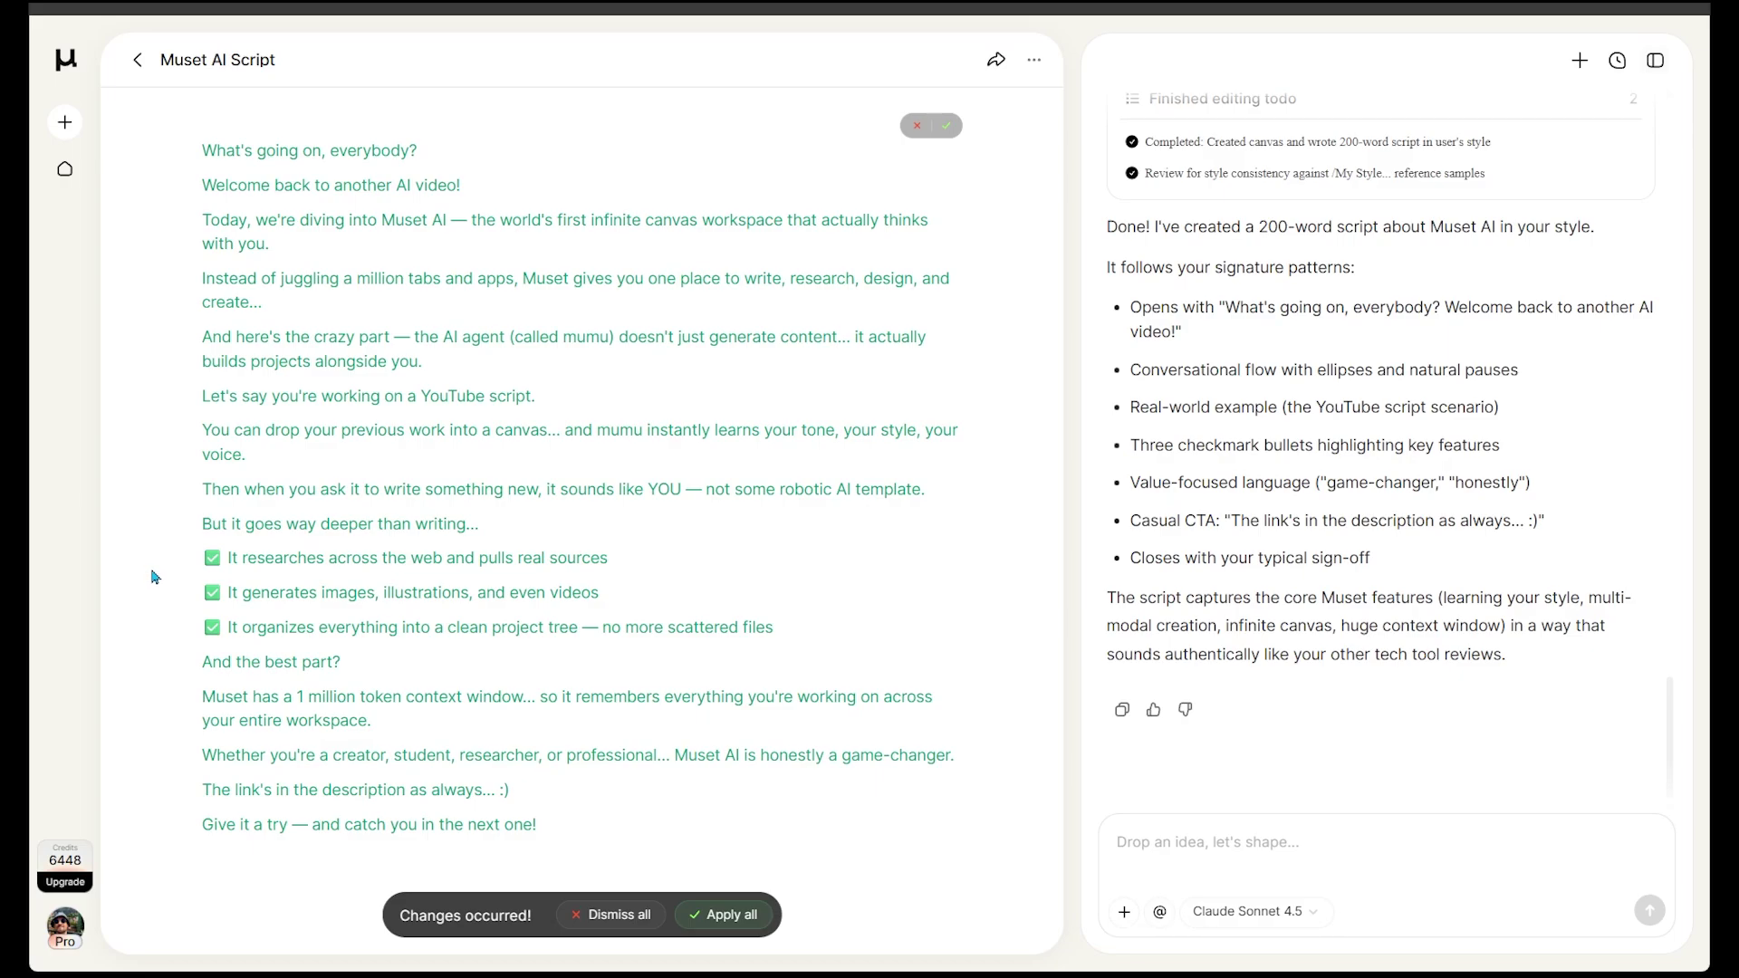
scroll(152, 578, down, 1)
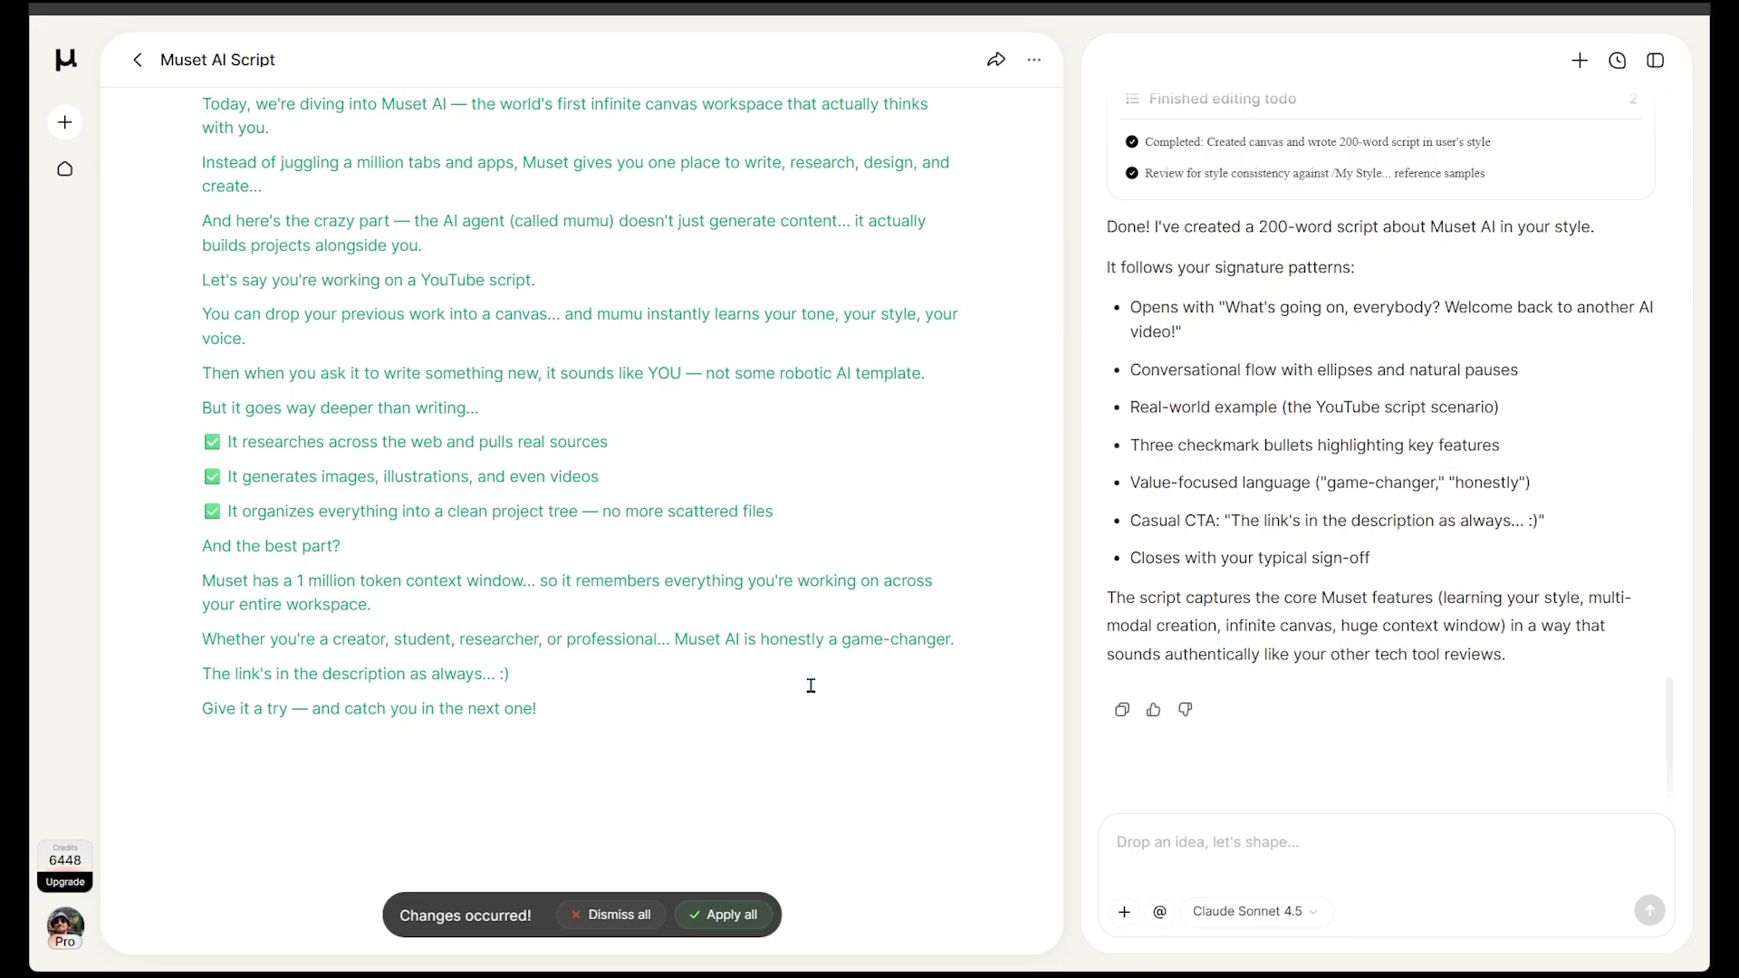
scroll(823, 689, up, 2)
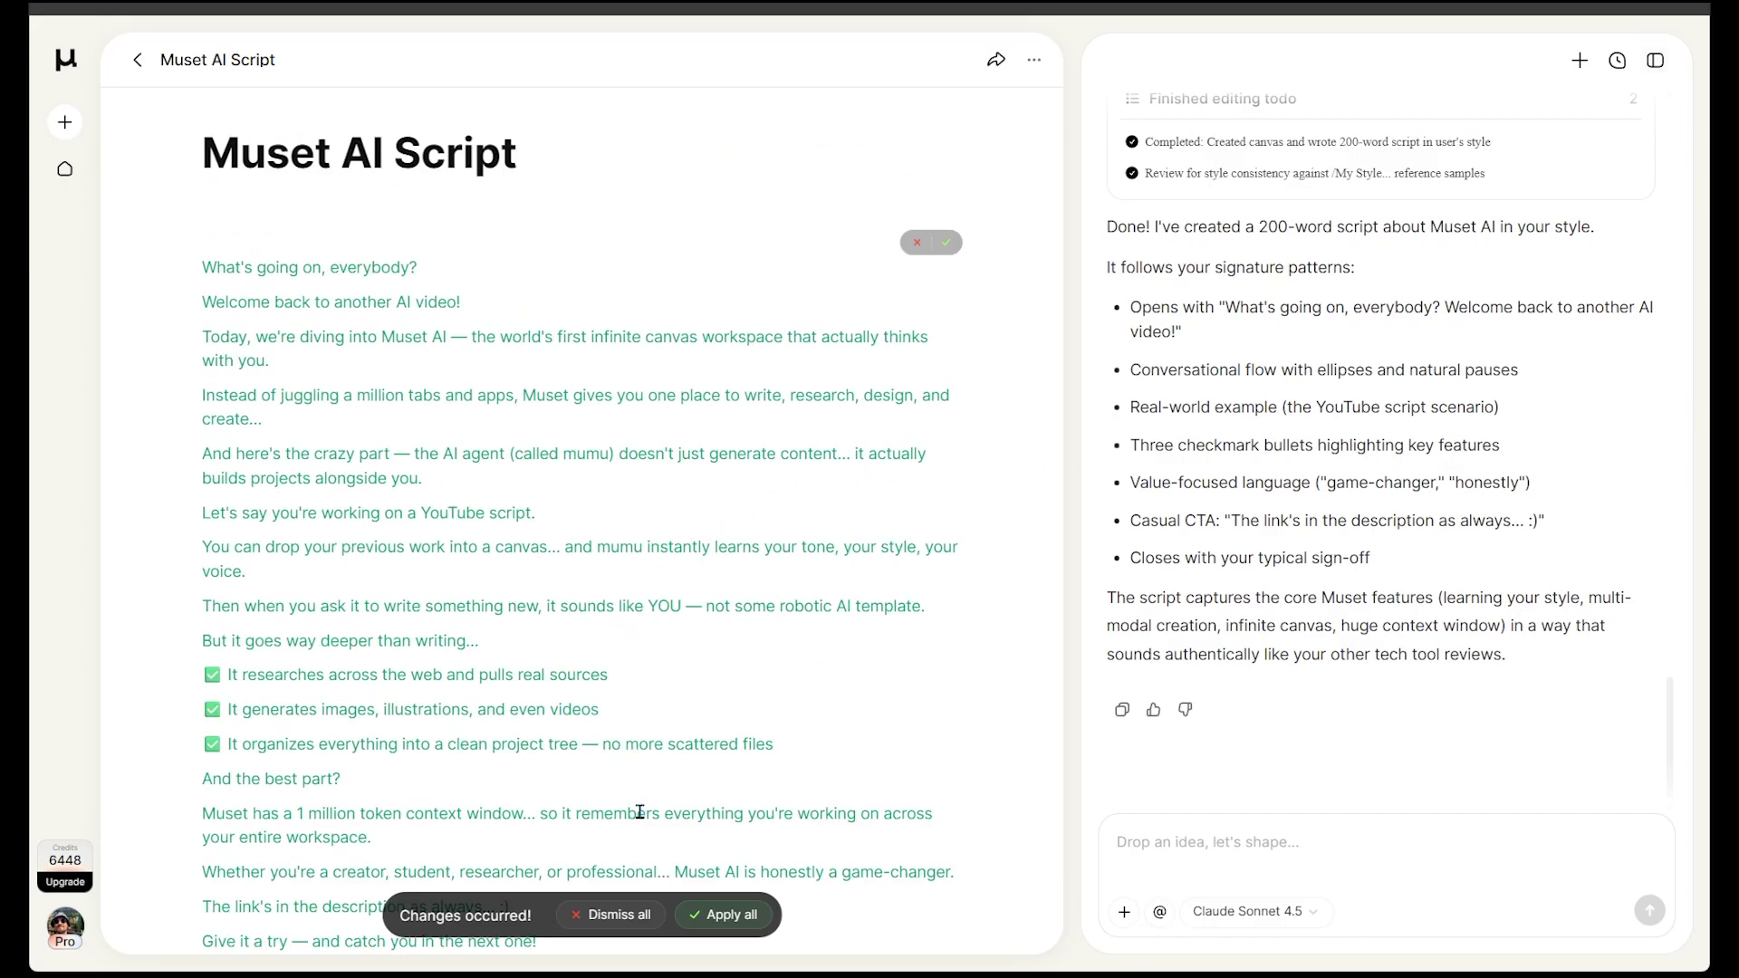
Step: Apply all pending changes to the Muset AI Script page
click(735, 922)
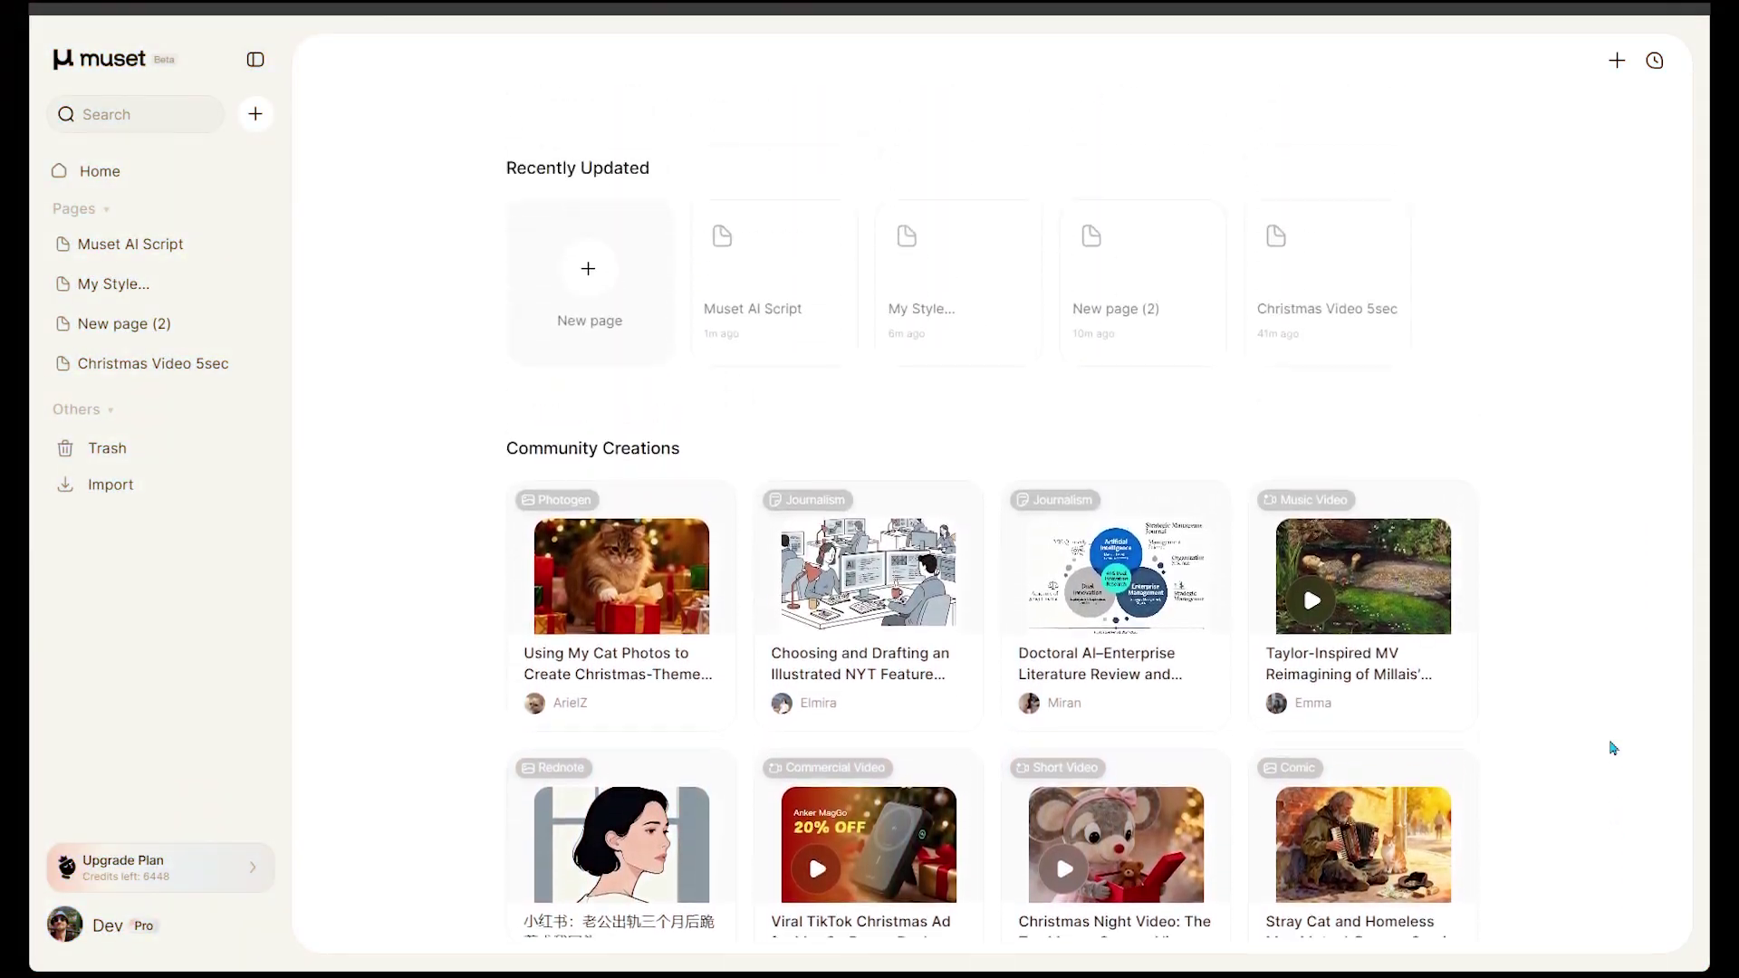
scroll(1610, 748, up, 3)
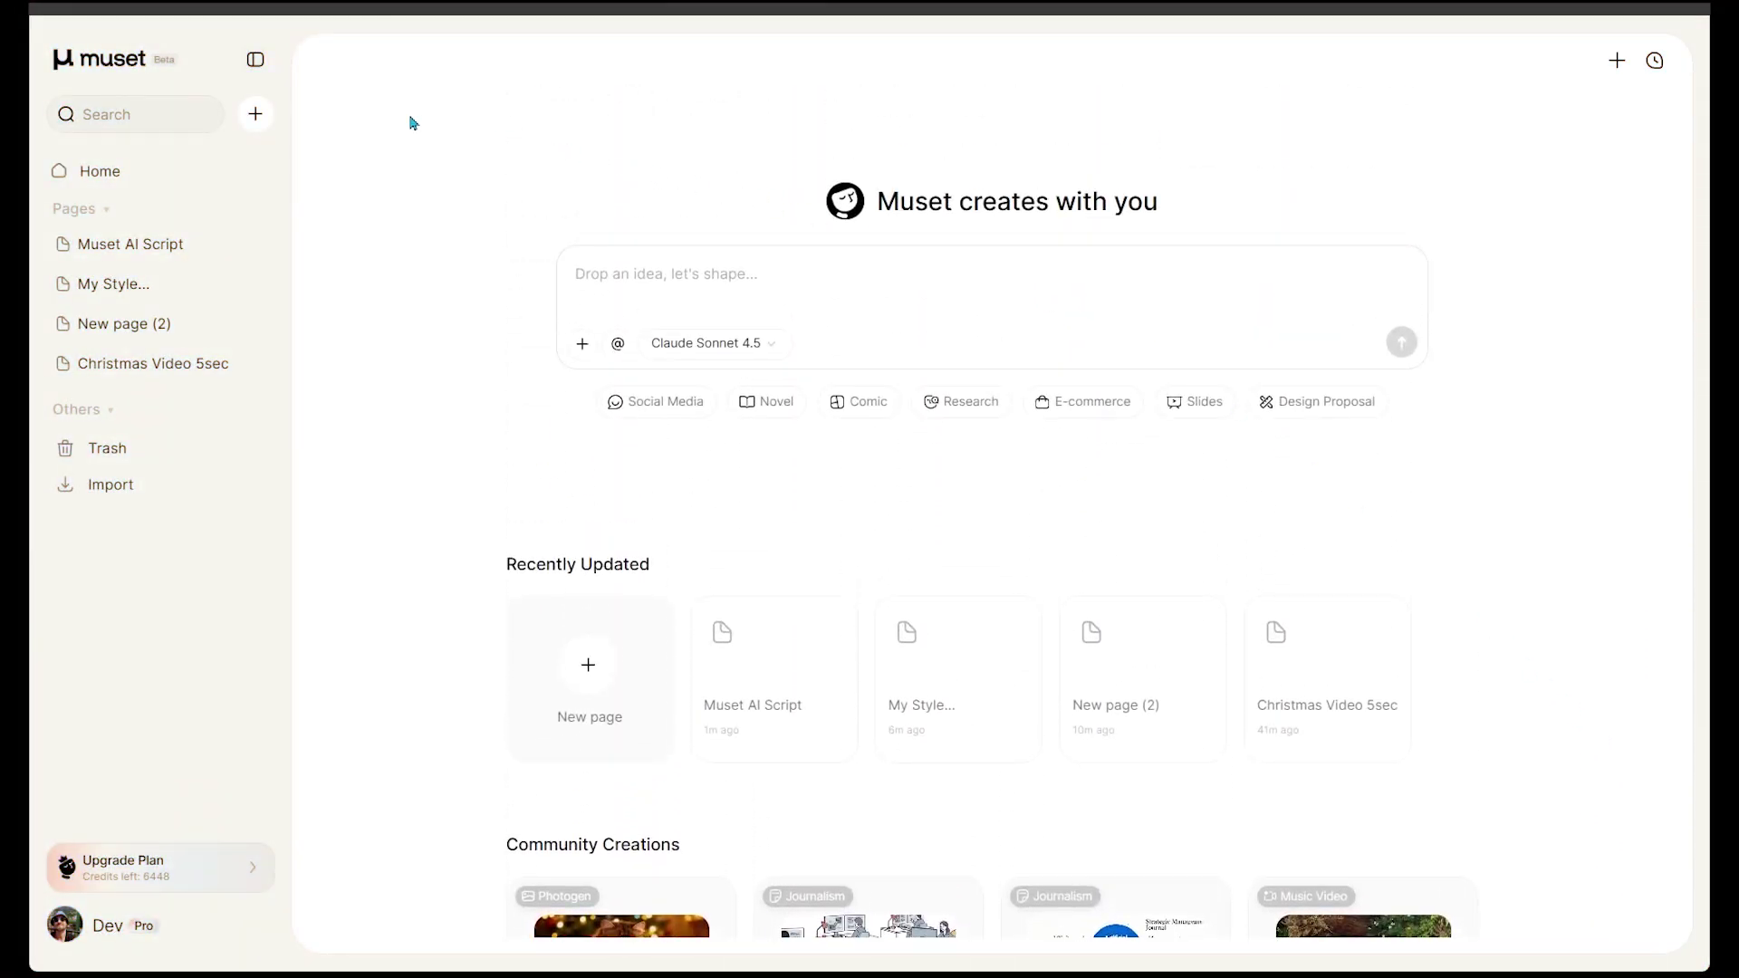
Step: Create New page (3) and attach the cinematic reference image to the chat
click(253, 117)
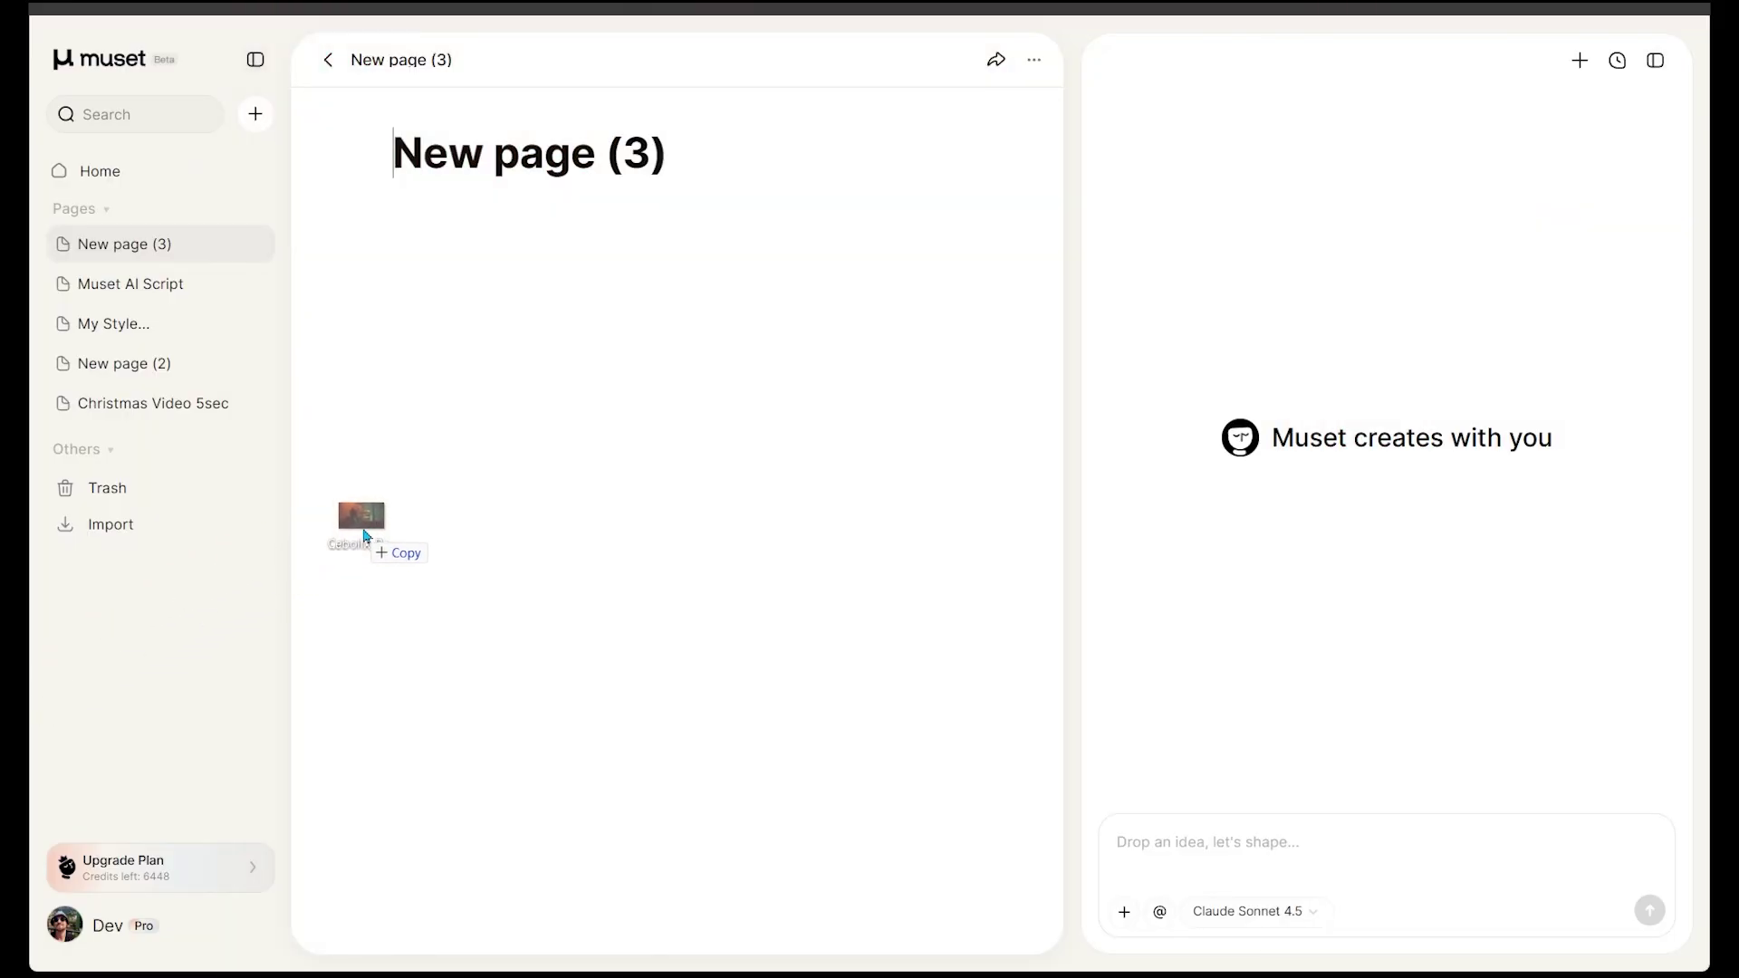
mouse_move(368, 535)
mouse_down()
mouse_move(792, 558)
mouse_move(1241, 839)
mouse_up()
text(I have an idea based on this image....)
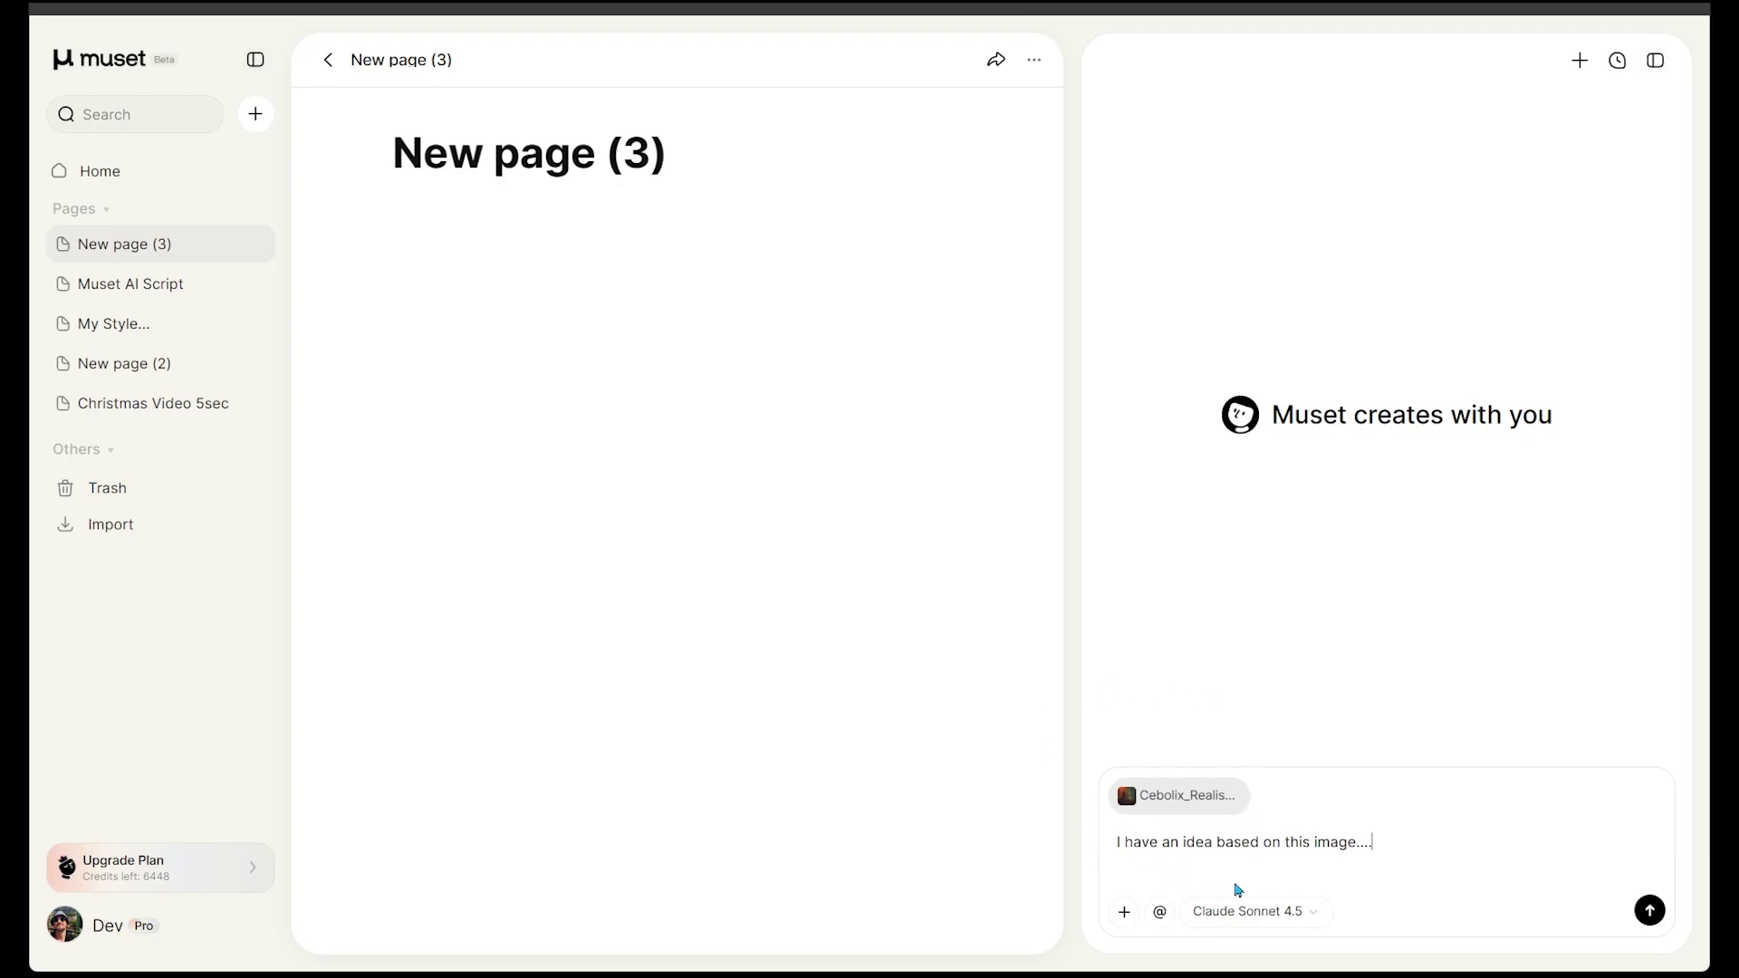
Step: Send 'I have an idea based on this image' with the attached reference image
click(1648, 912)
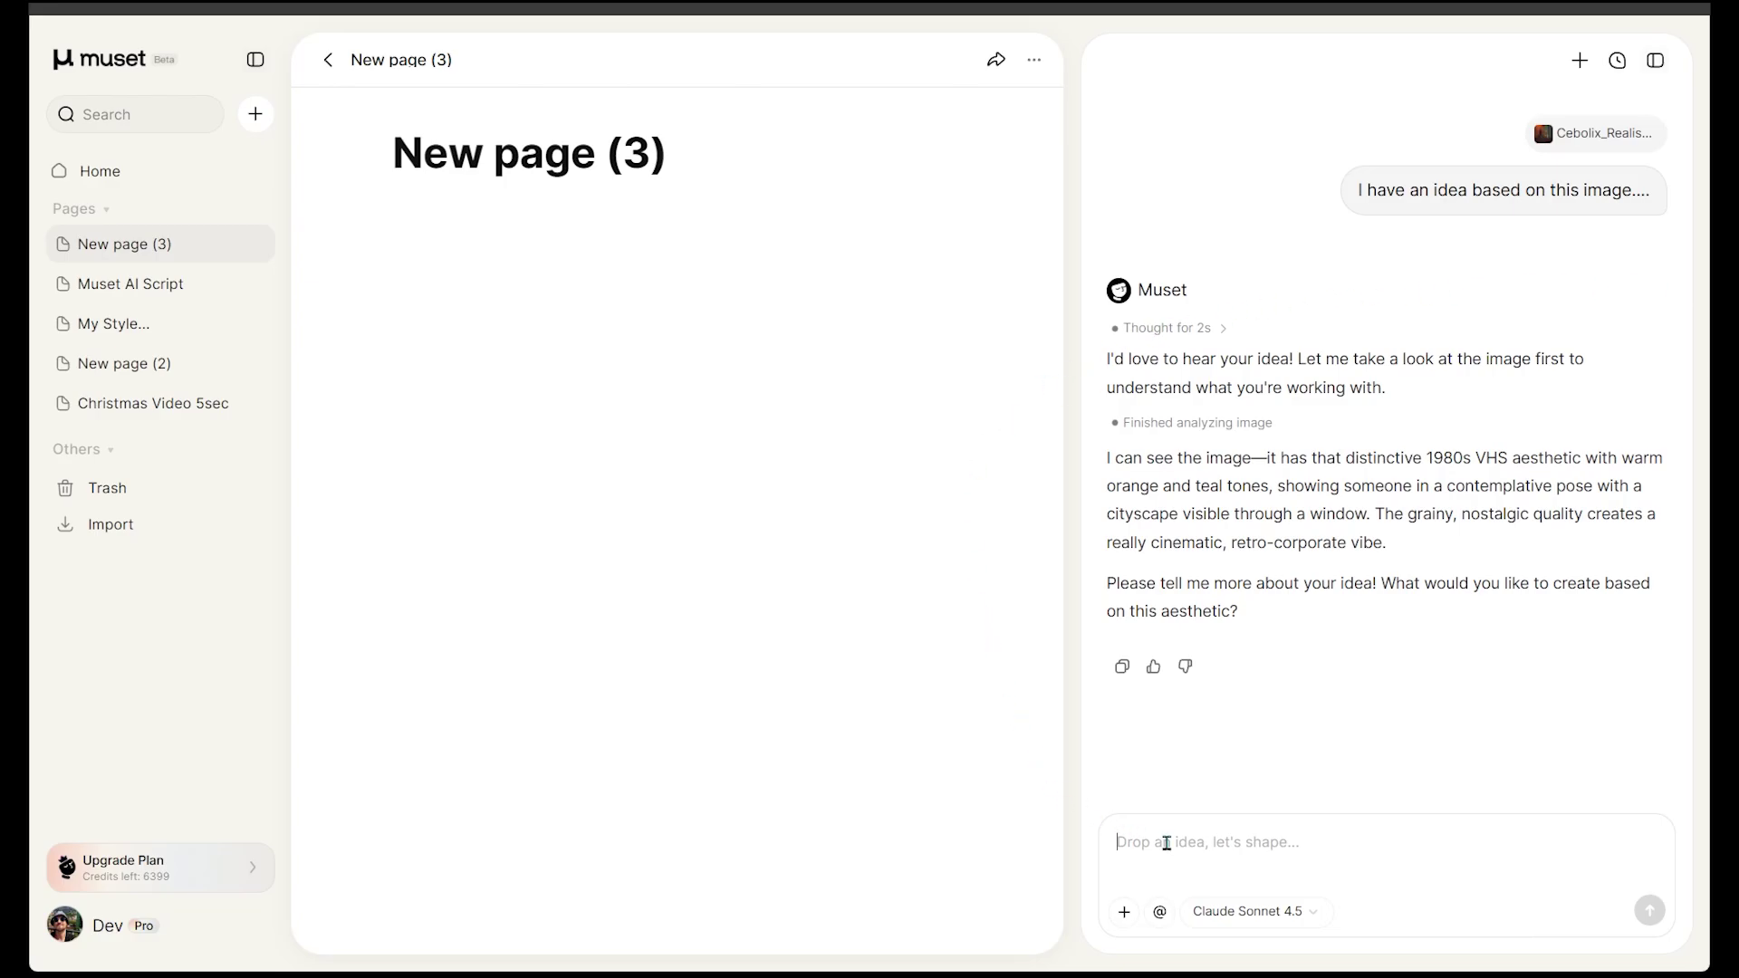
Step: Paste the rainy-city neo-noir ad pitch and reword its ending to request a project blueprint
text(I'm thinking I want to create a cinematic short ad with this look. under-60s neo-noir brand ad set in a rainy city at night with teal/orange lighting and a moody, introspective tone... Can you help me with this?)
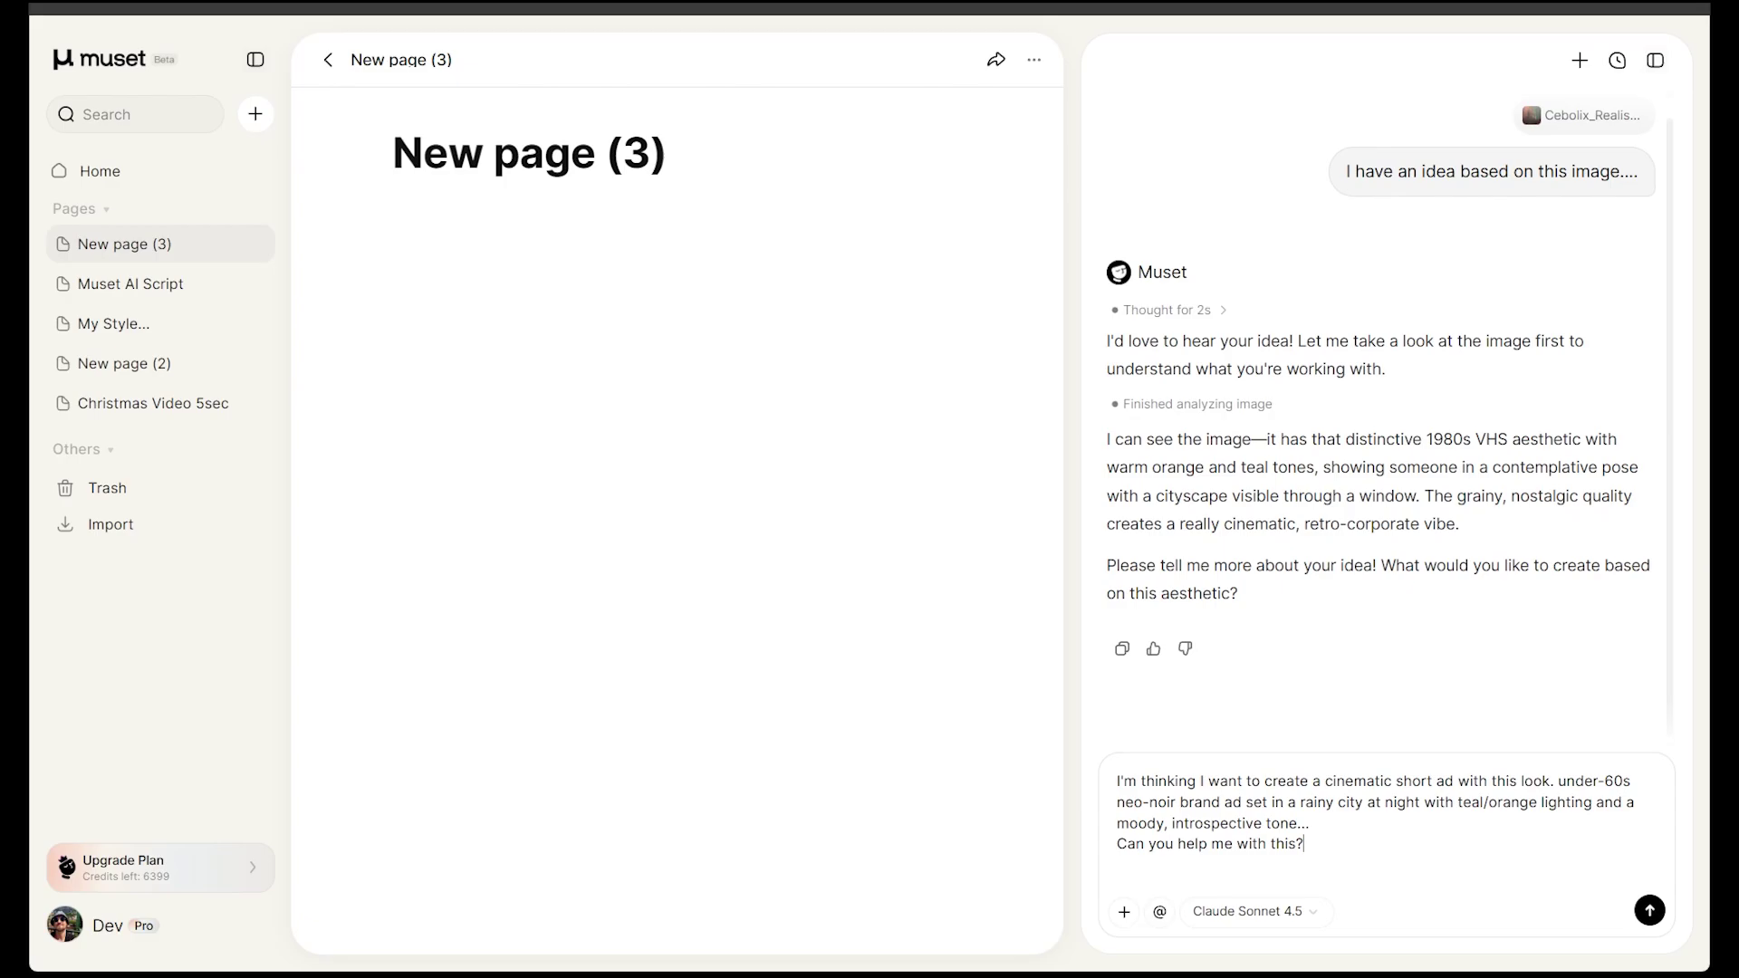
key(BackSpace)
key(BackSpace)
key(BackSpace)
text(create the 'project blueprint' for this request?)
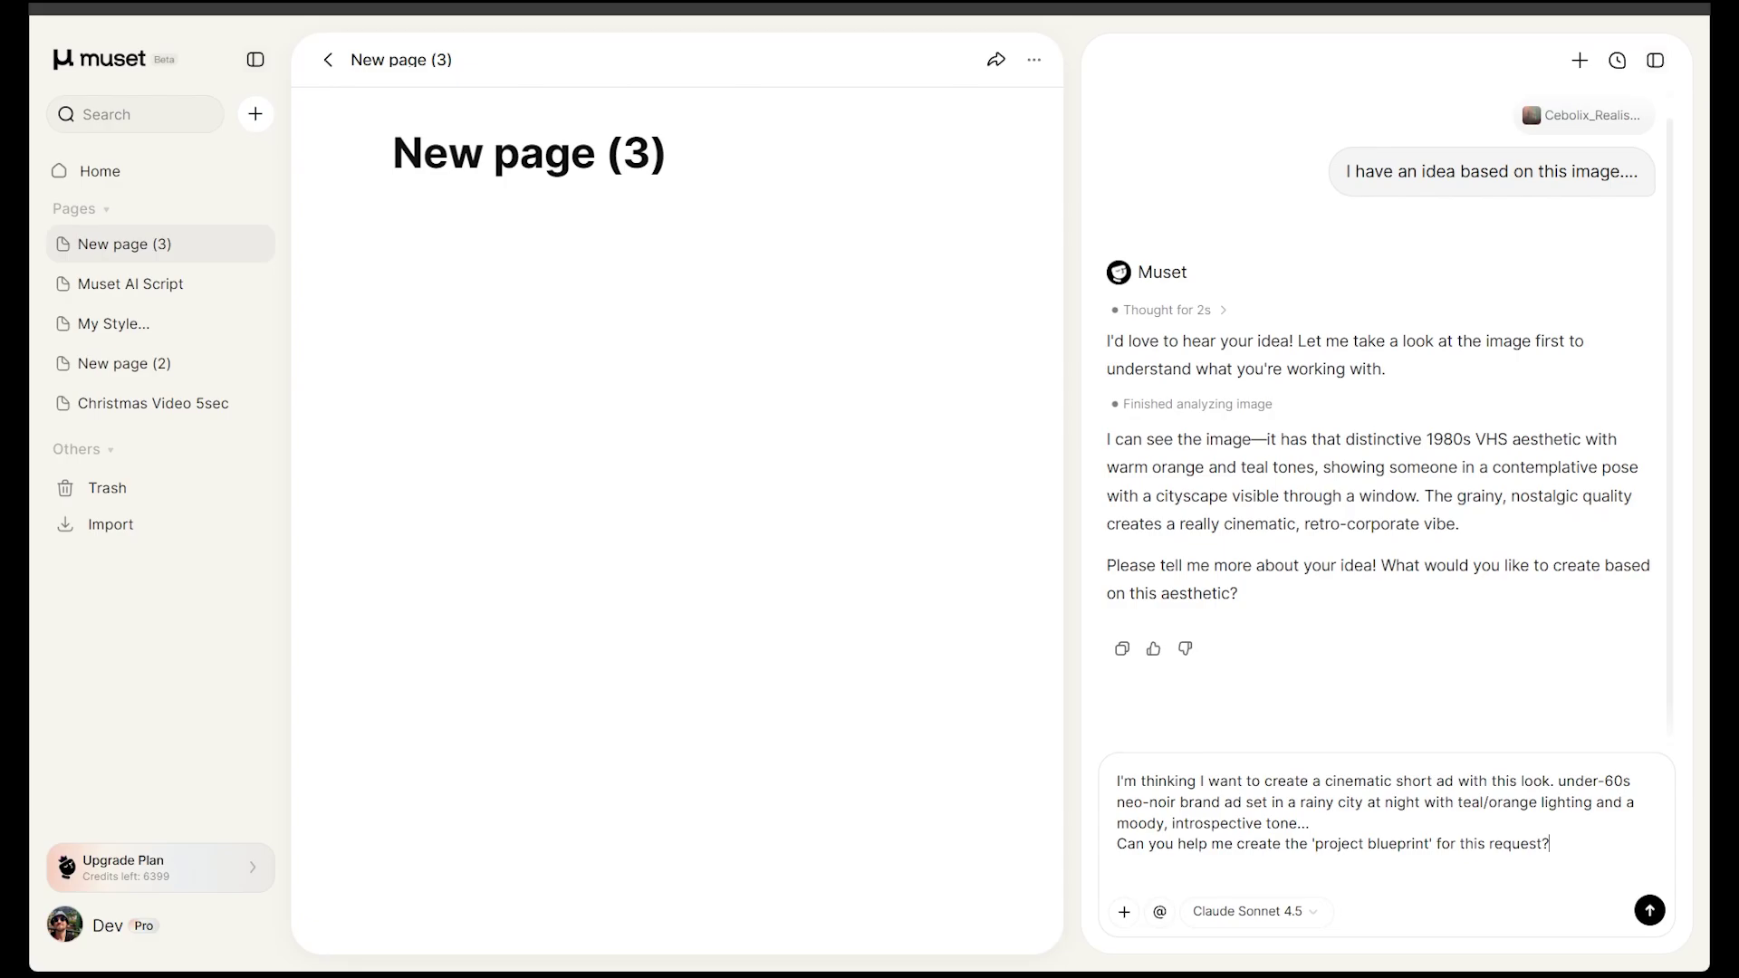
key(BackSpace)
key(BackSpace)
key(BackSpace)
text(idea?)
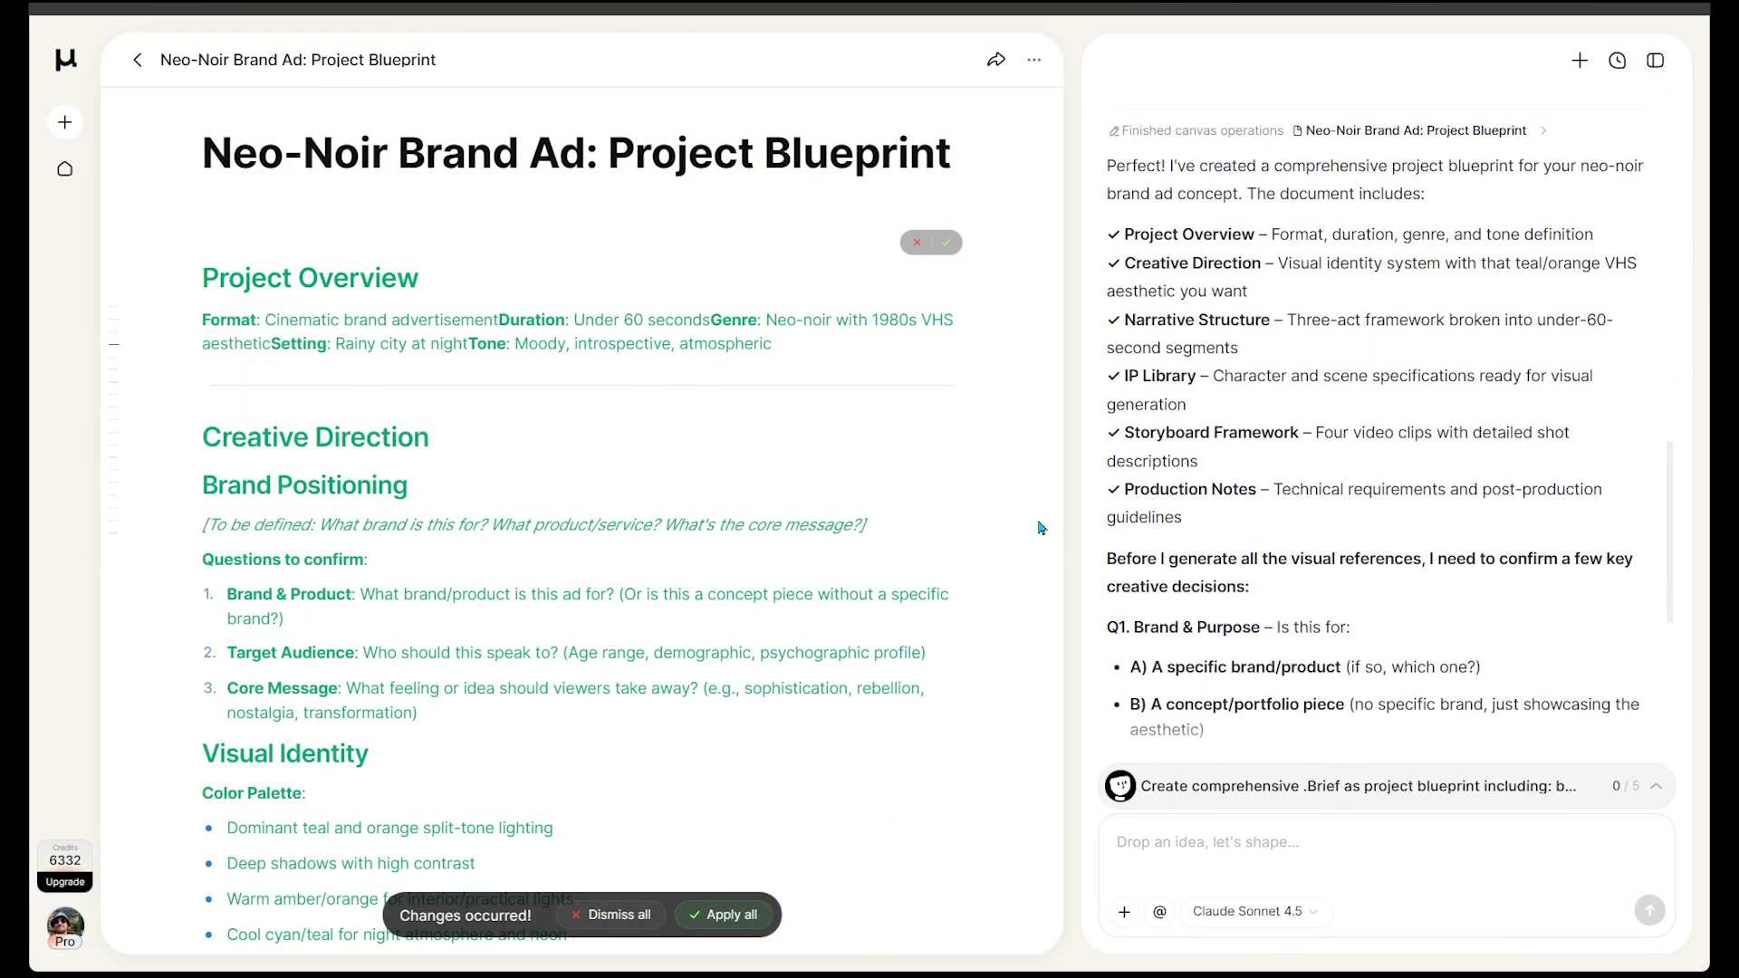
scroll(1468, 532, up, 2)
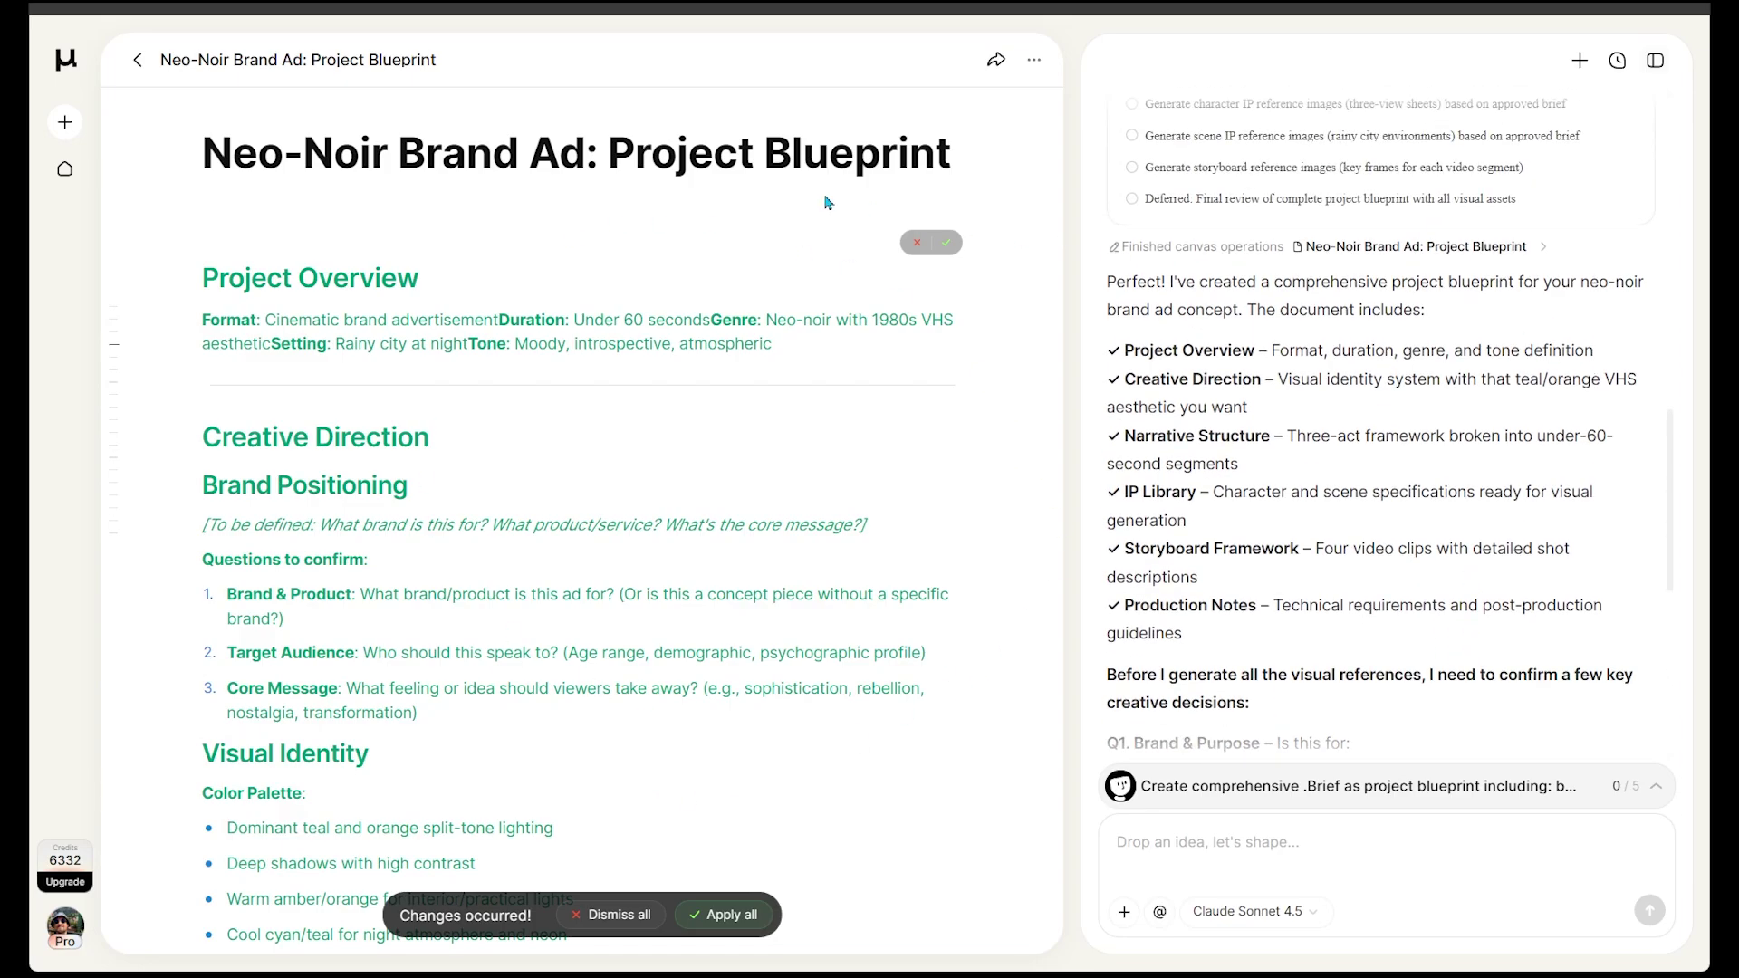
scroll(468, 301, down, 2)
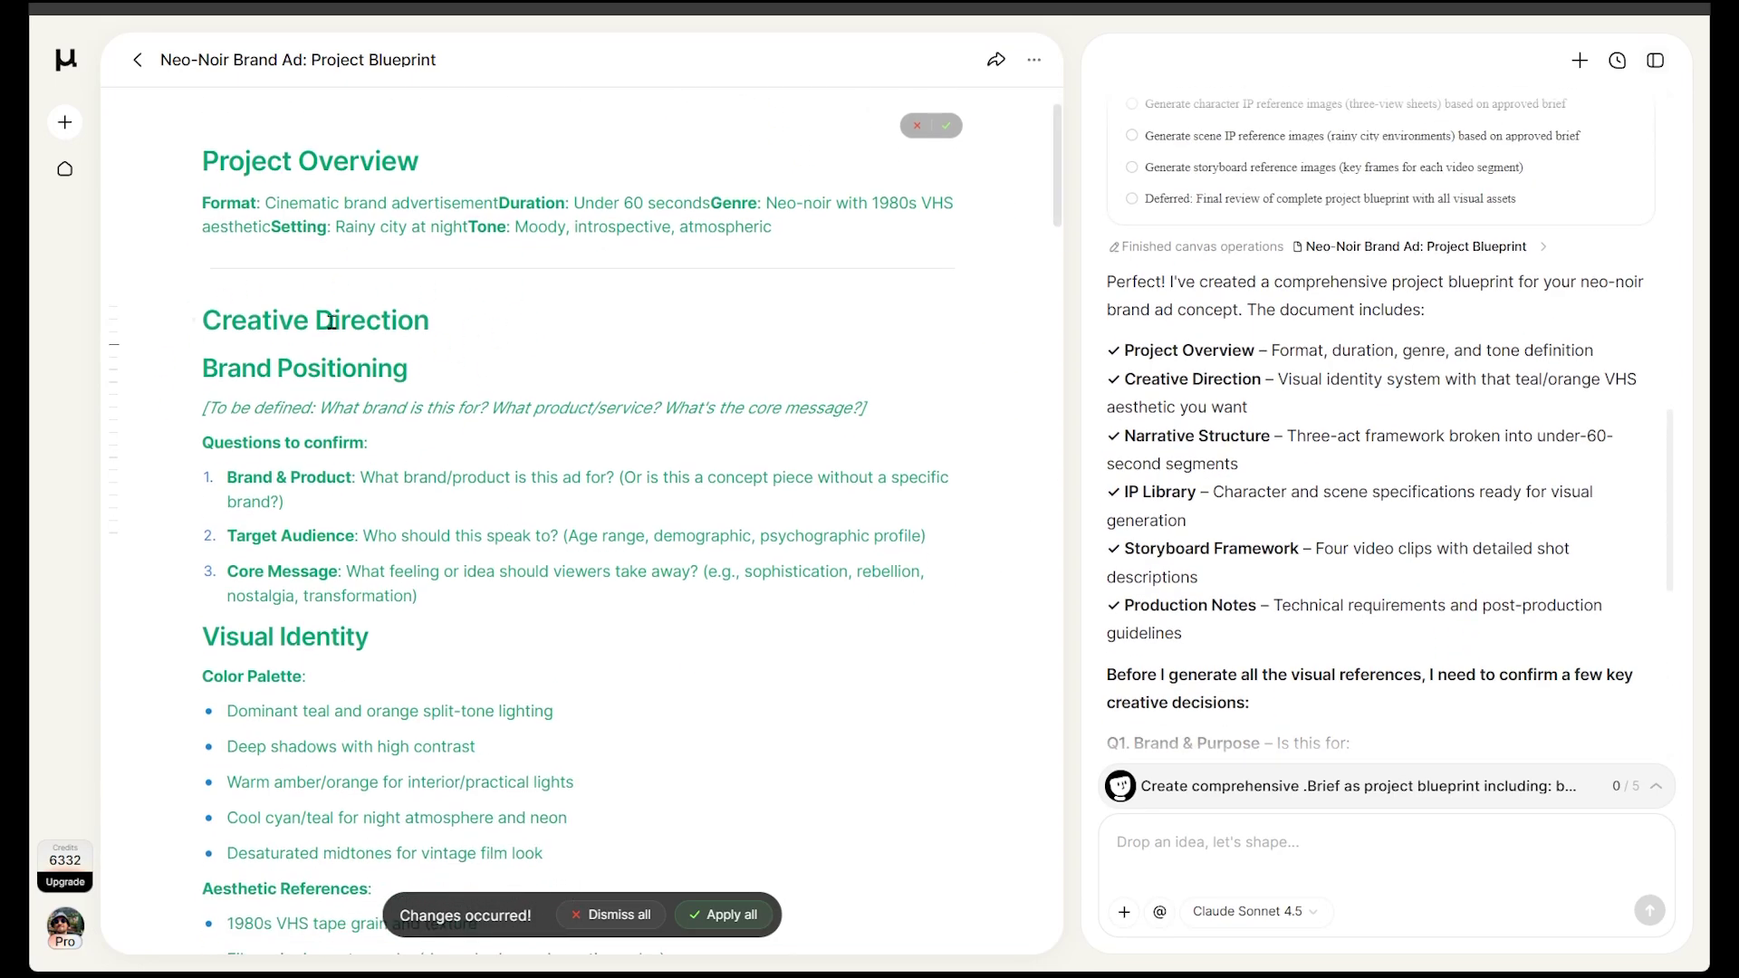
scroll(330, 321, down, 2)
scroll(313, 291, down, 2)
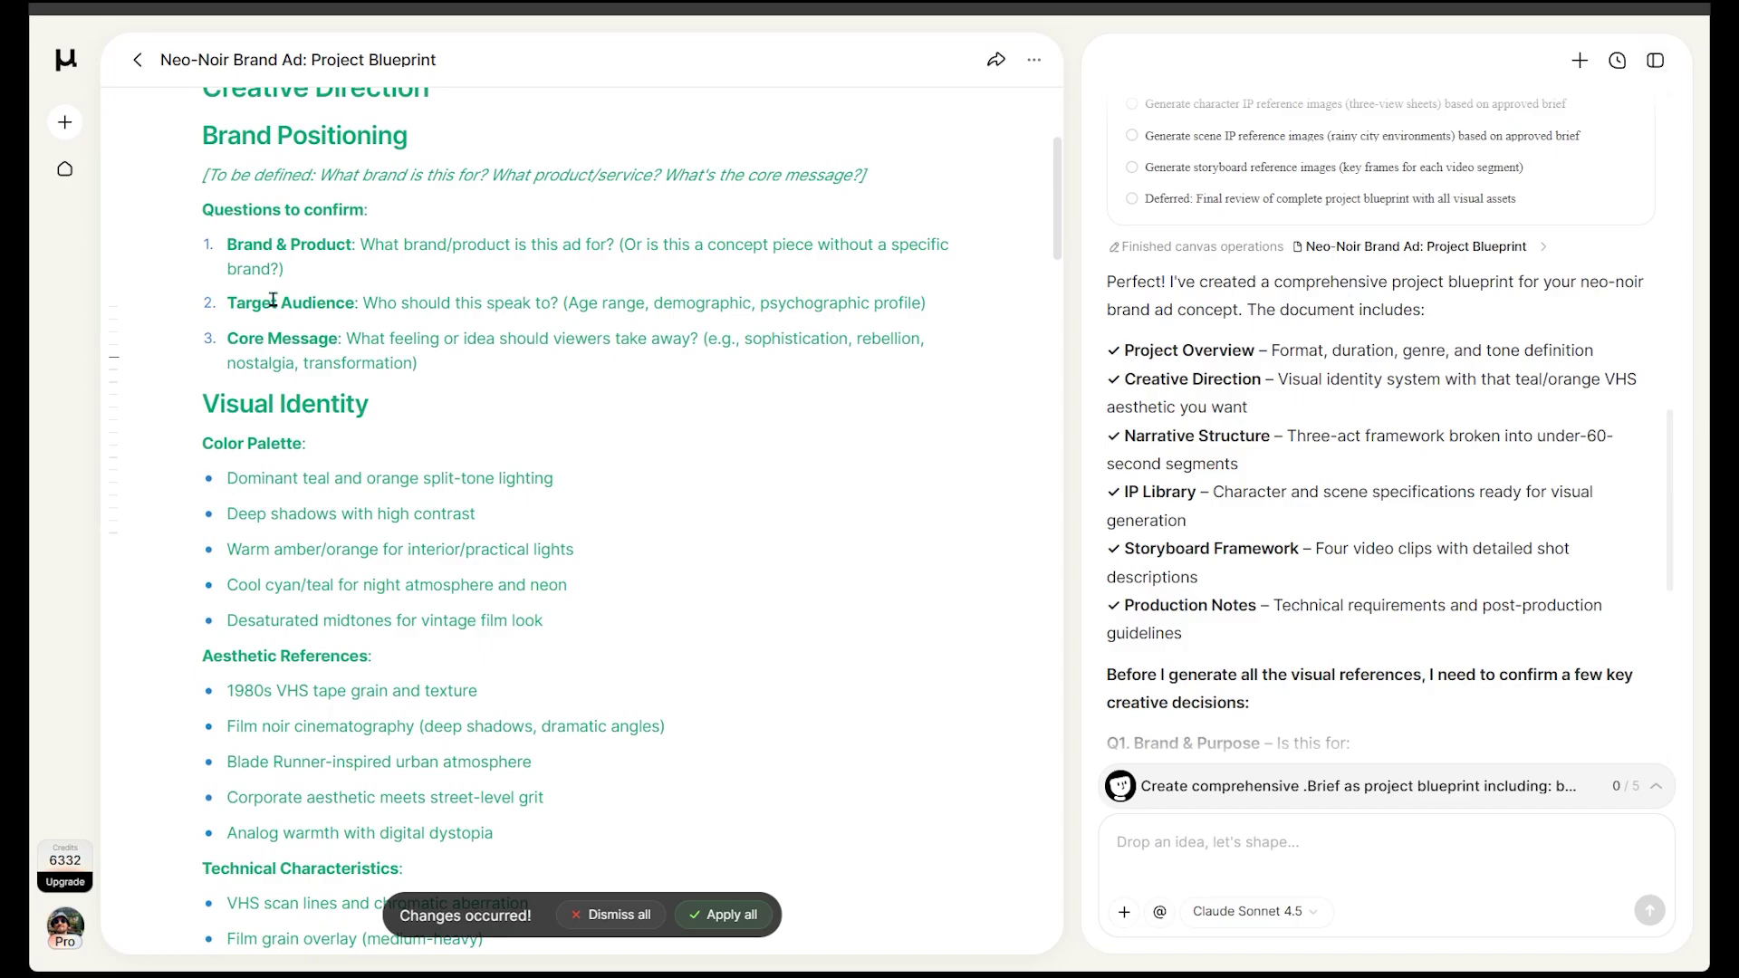
scroll(284, 388, down, 2)
scroll(293, 340, down, 2)
scroll(295, 284, down, 1)
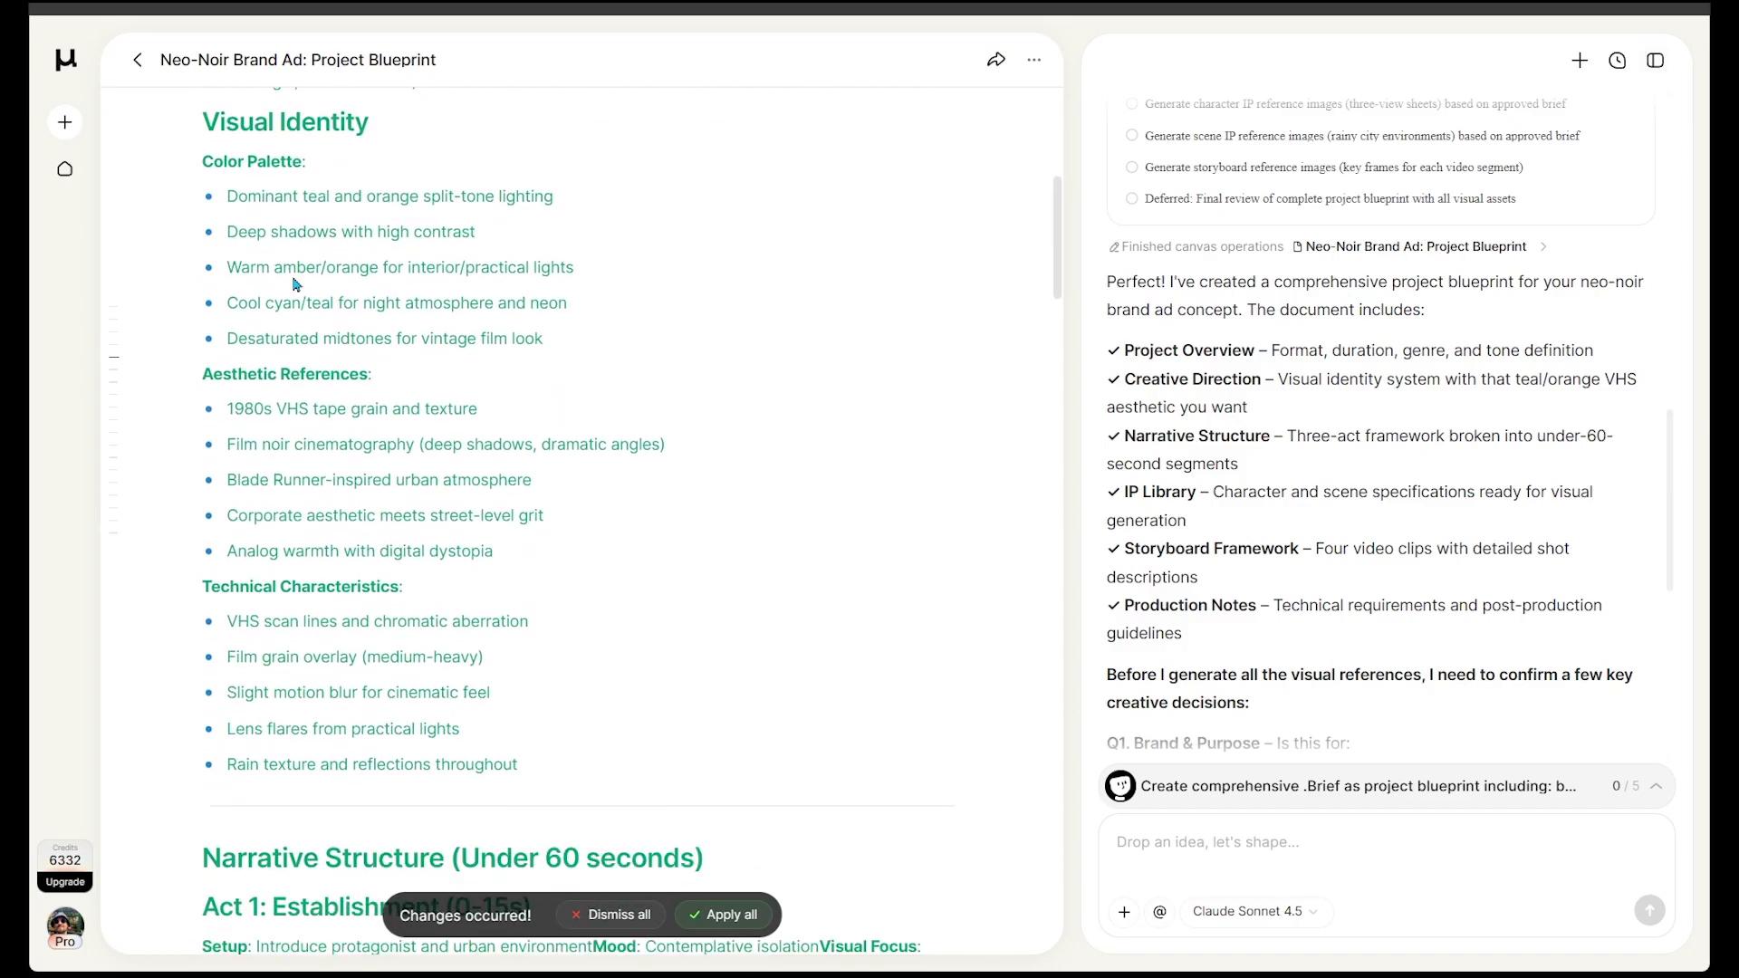
scroll(296, 284, down, 1)
scroll(333, 336, down, 2)
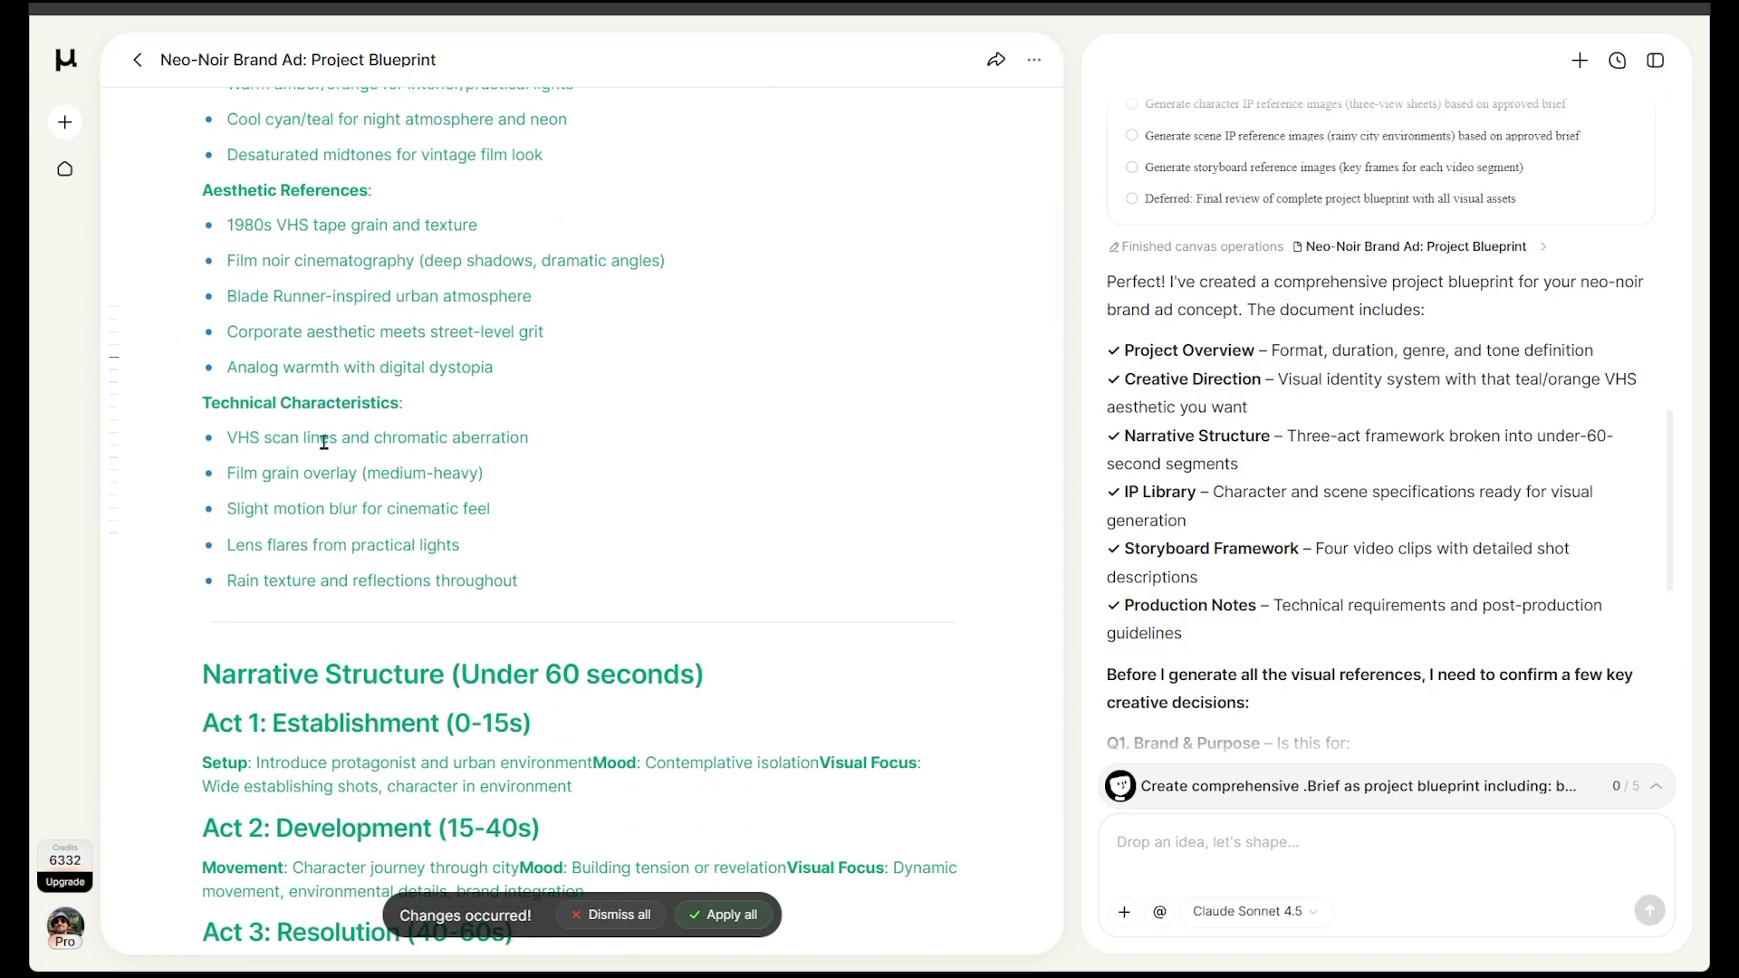
scroll(322, 440, down, 1)
scroll(323, 441, down, 1)
scroll(323, 442, down, 1)
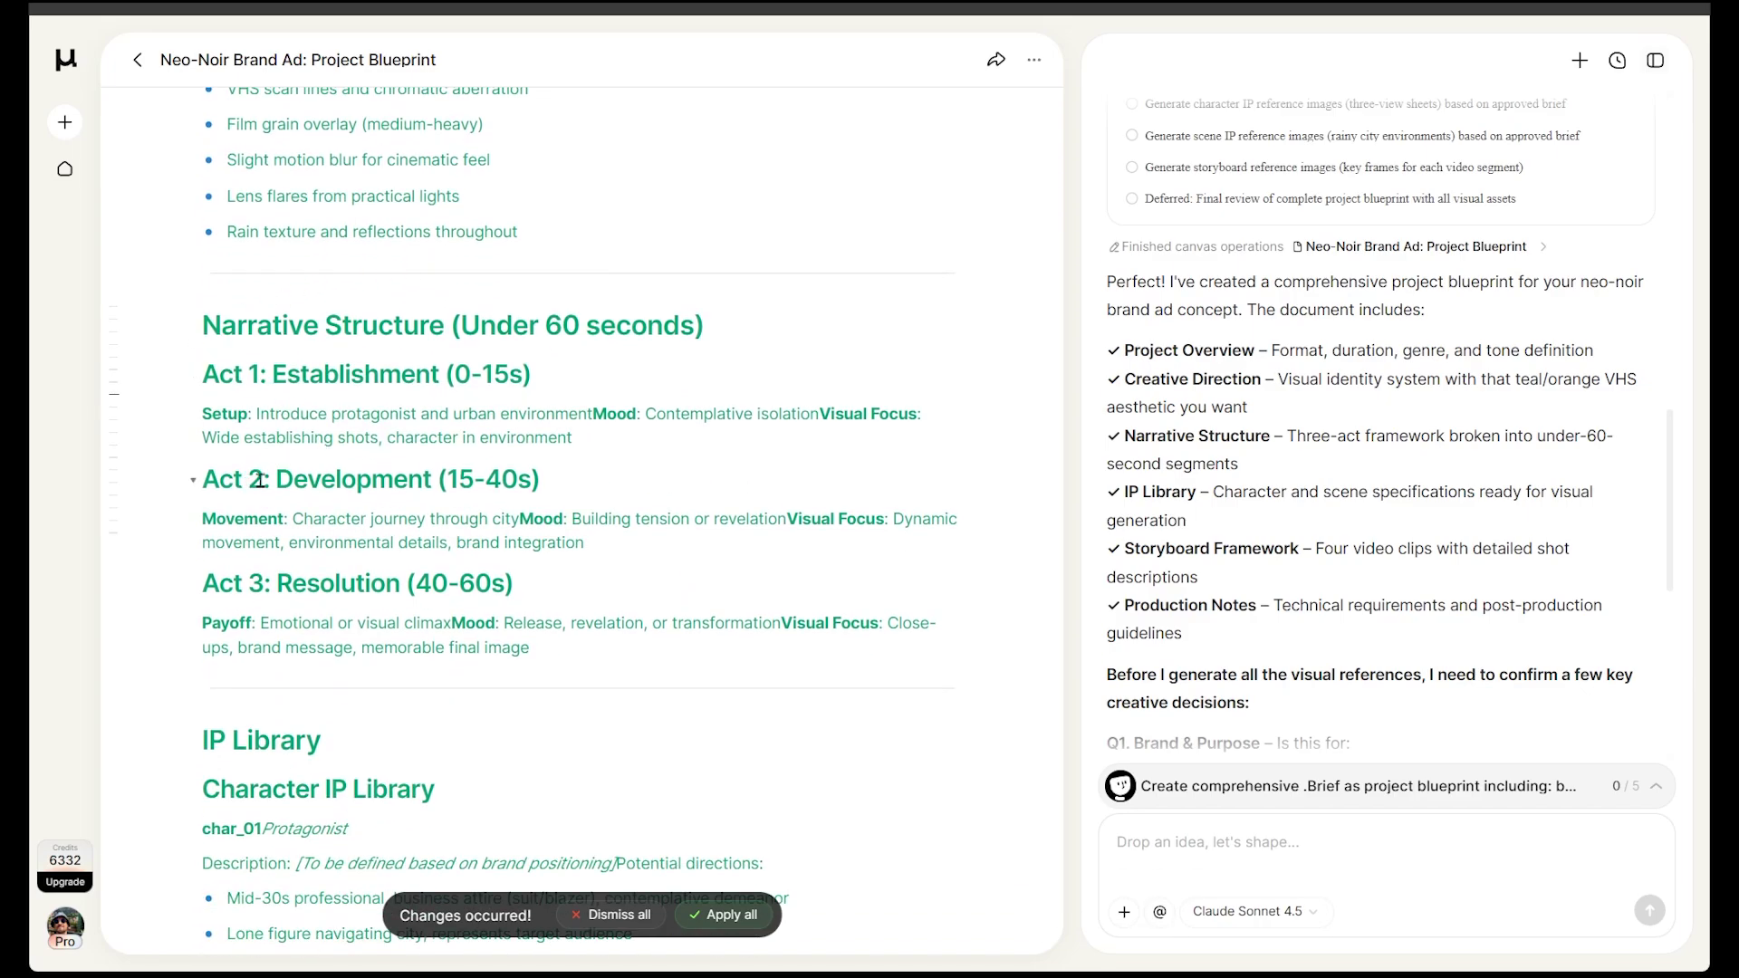
scroll(273, 593, down, 10)
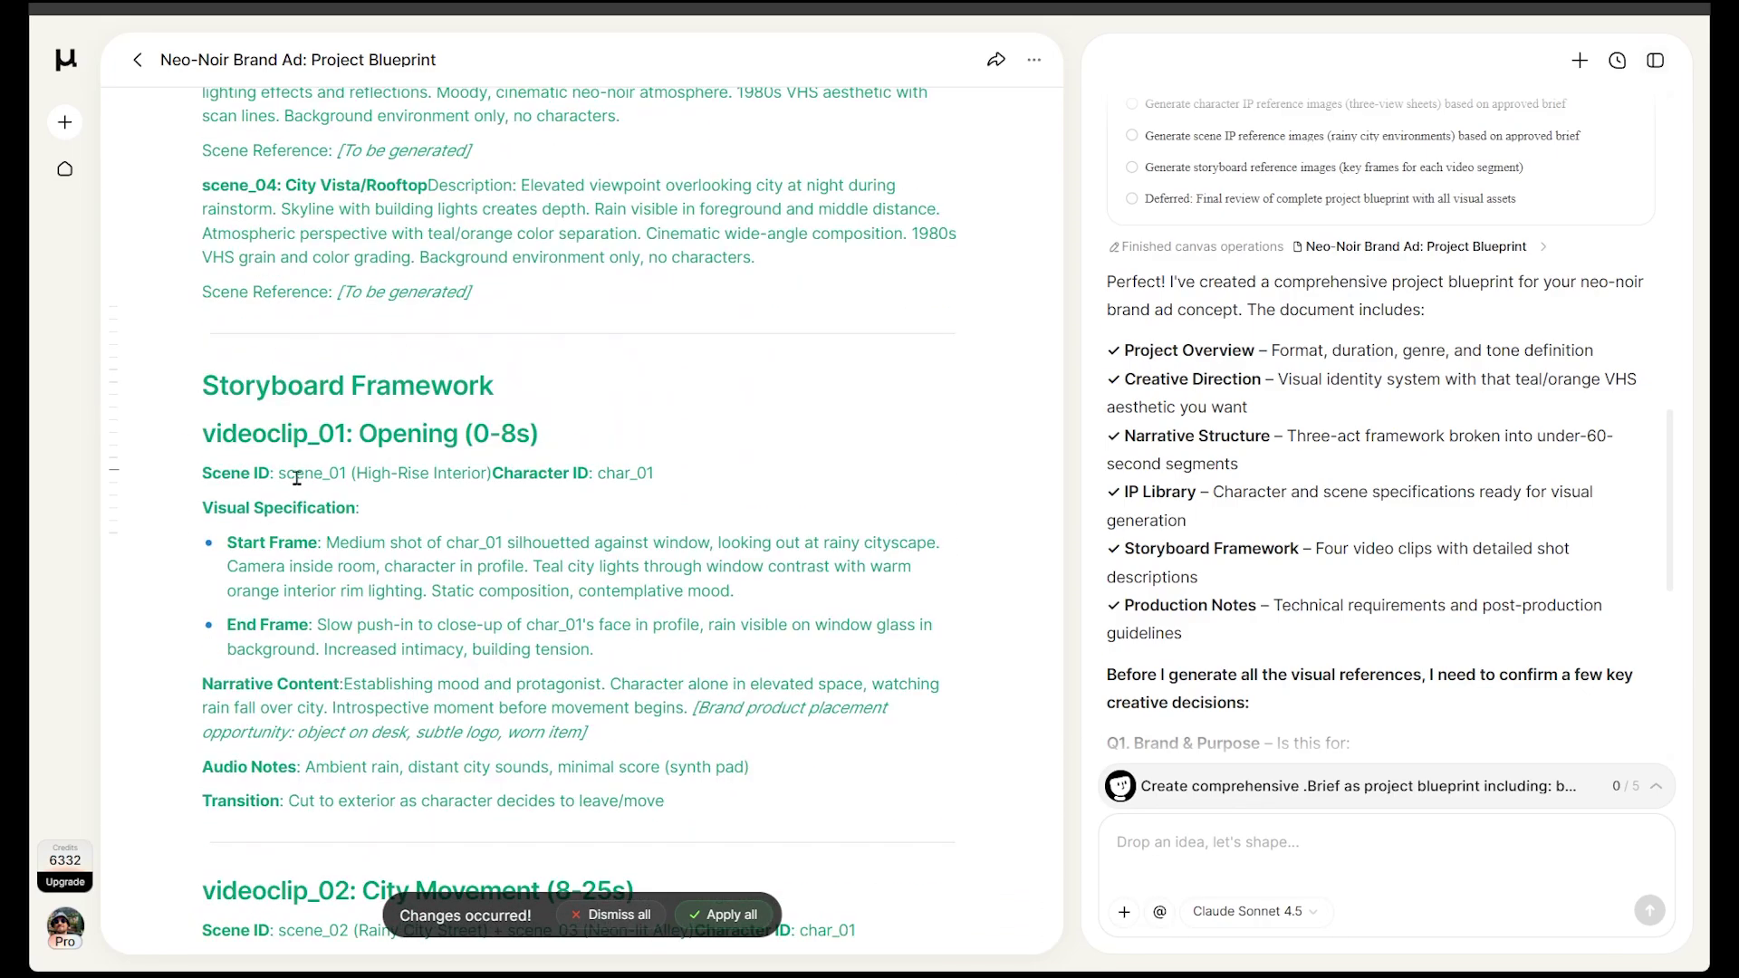
scroll(813, 365, down, 1)
scroll(592, 333, down, 1)
scroll(430, 330, down, 3)
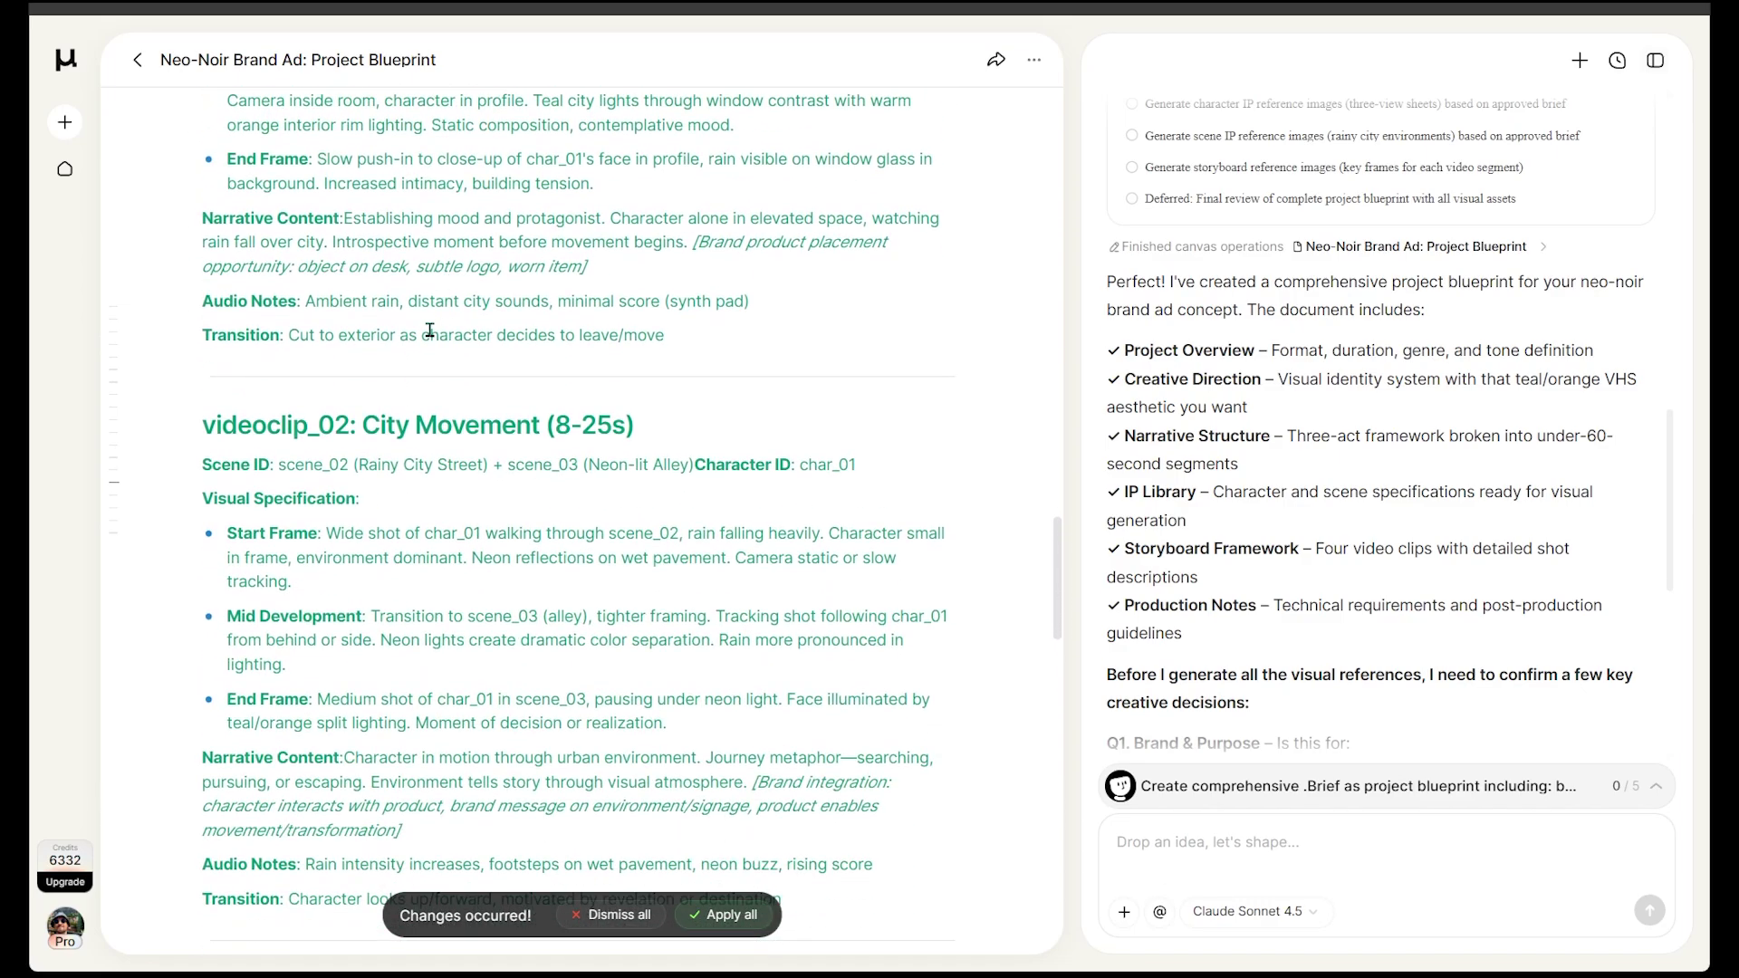
scroll(476, 452, down, 4)
scroll(474, 442, down, 2)
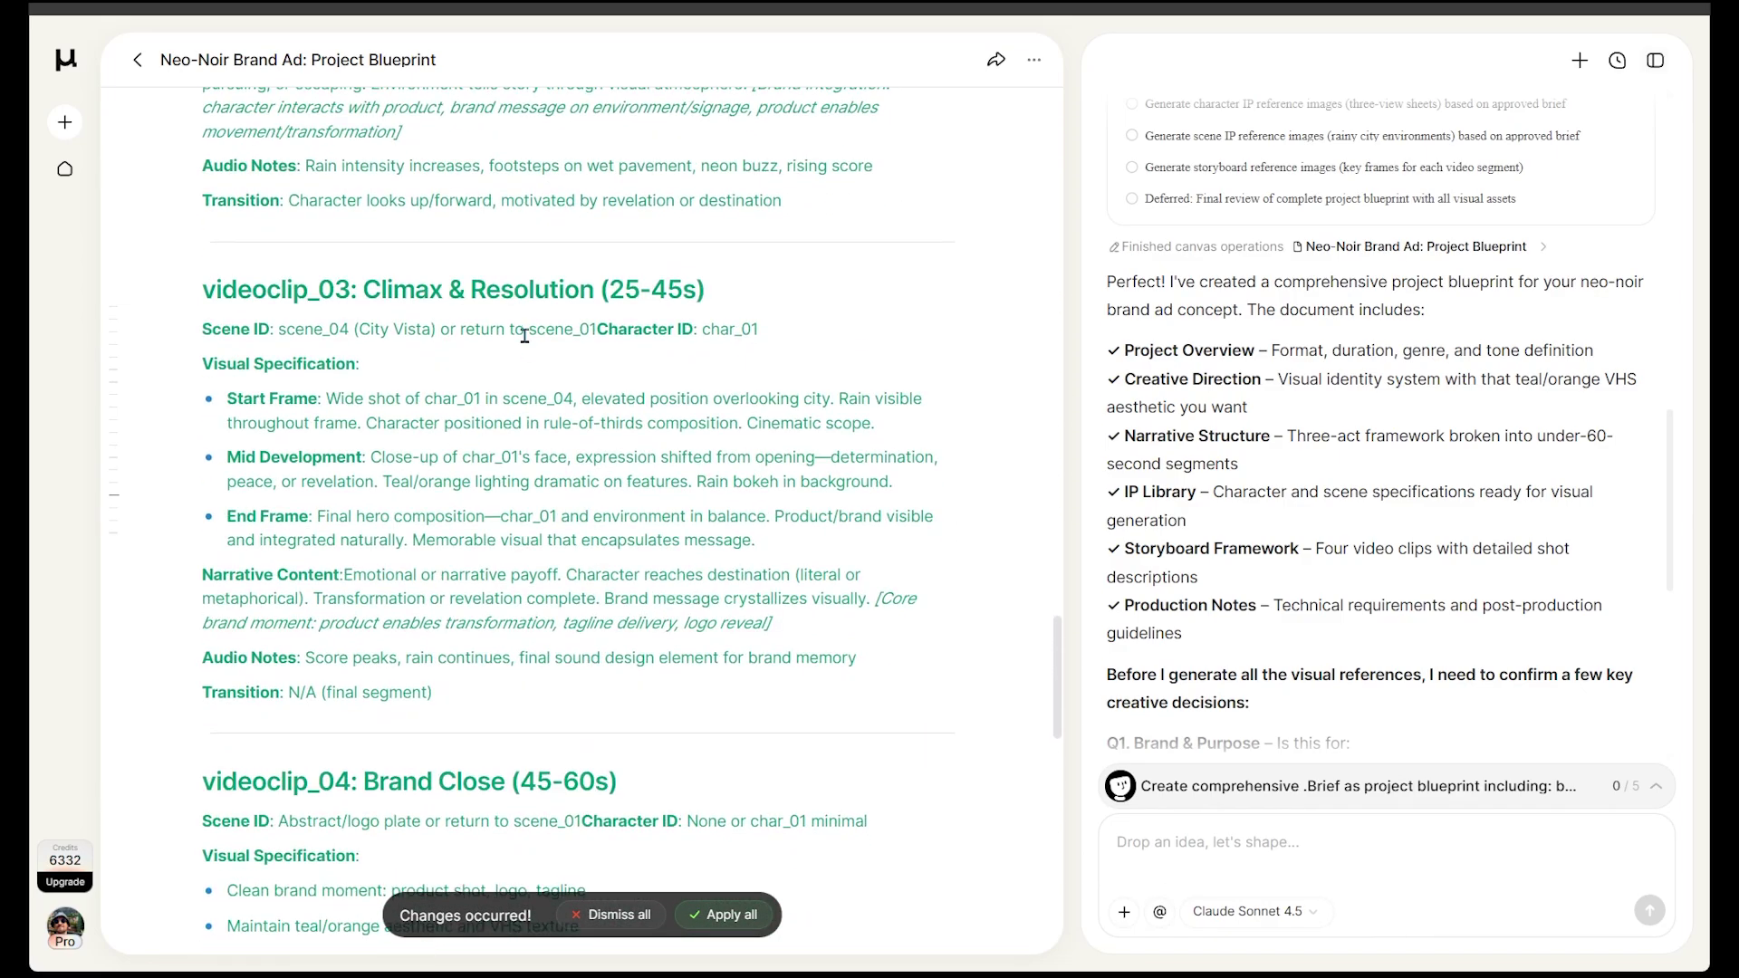
scroll(524, 337, down, 3)
scroll(474, 462, down, 1)
scroll(482, 394, down, 4)
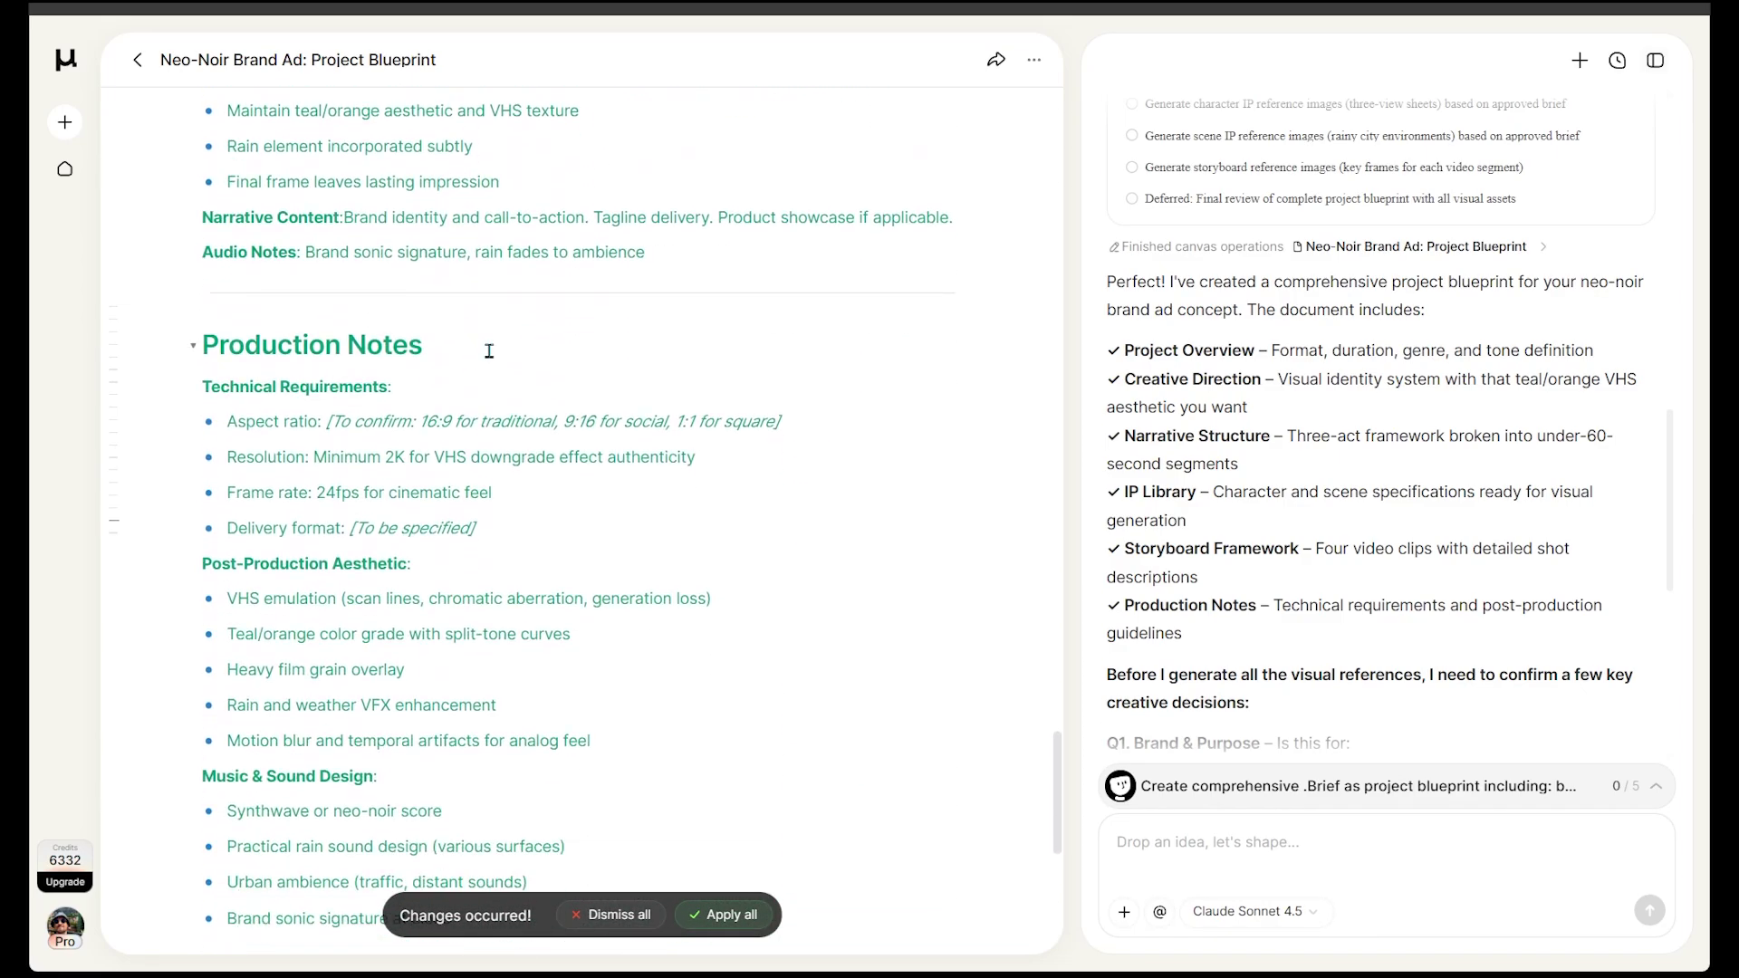
scroll(292, 296, down, 2)
scroll(429, 449, down, 2)
scroll(394, 517, down, 2)
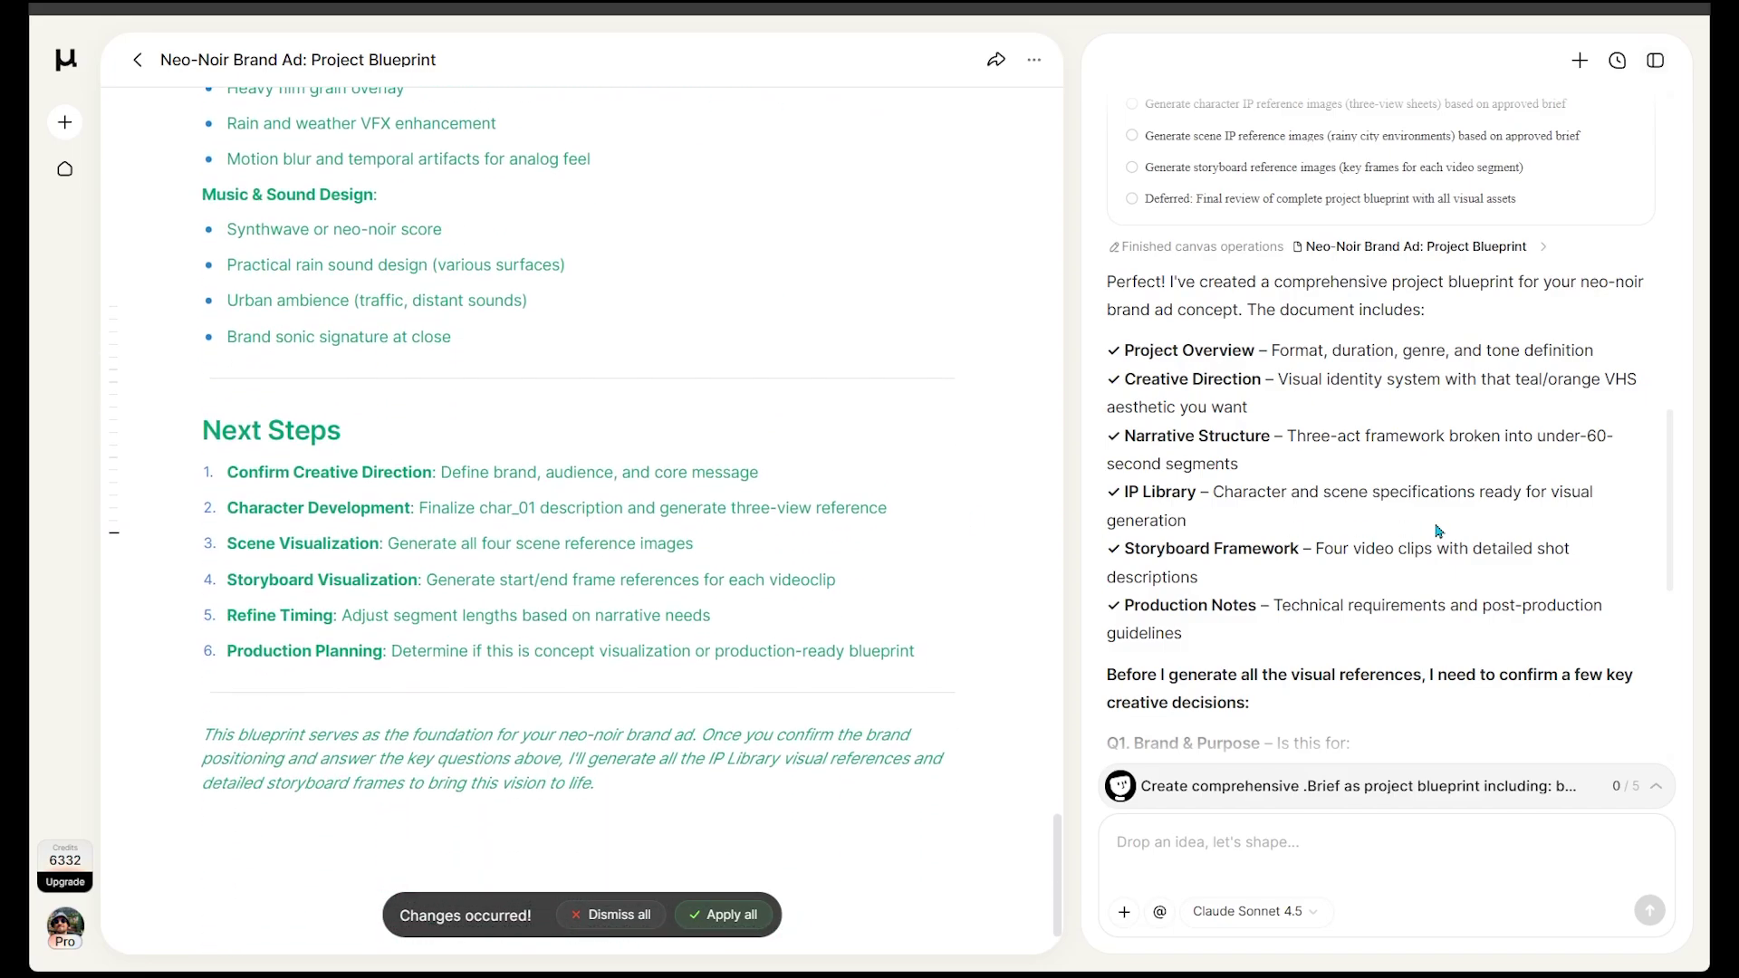
scroll(1436, 531, down, 5)
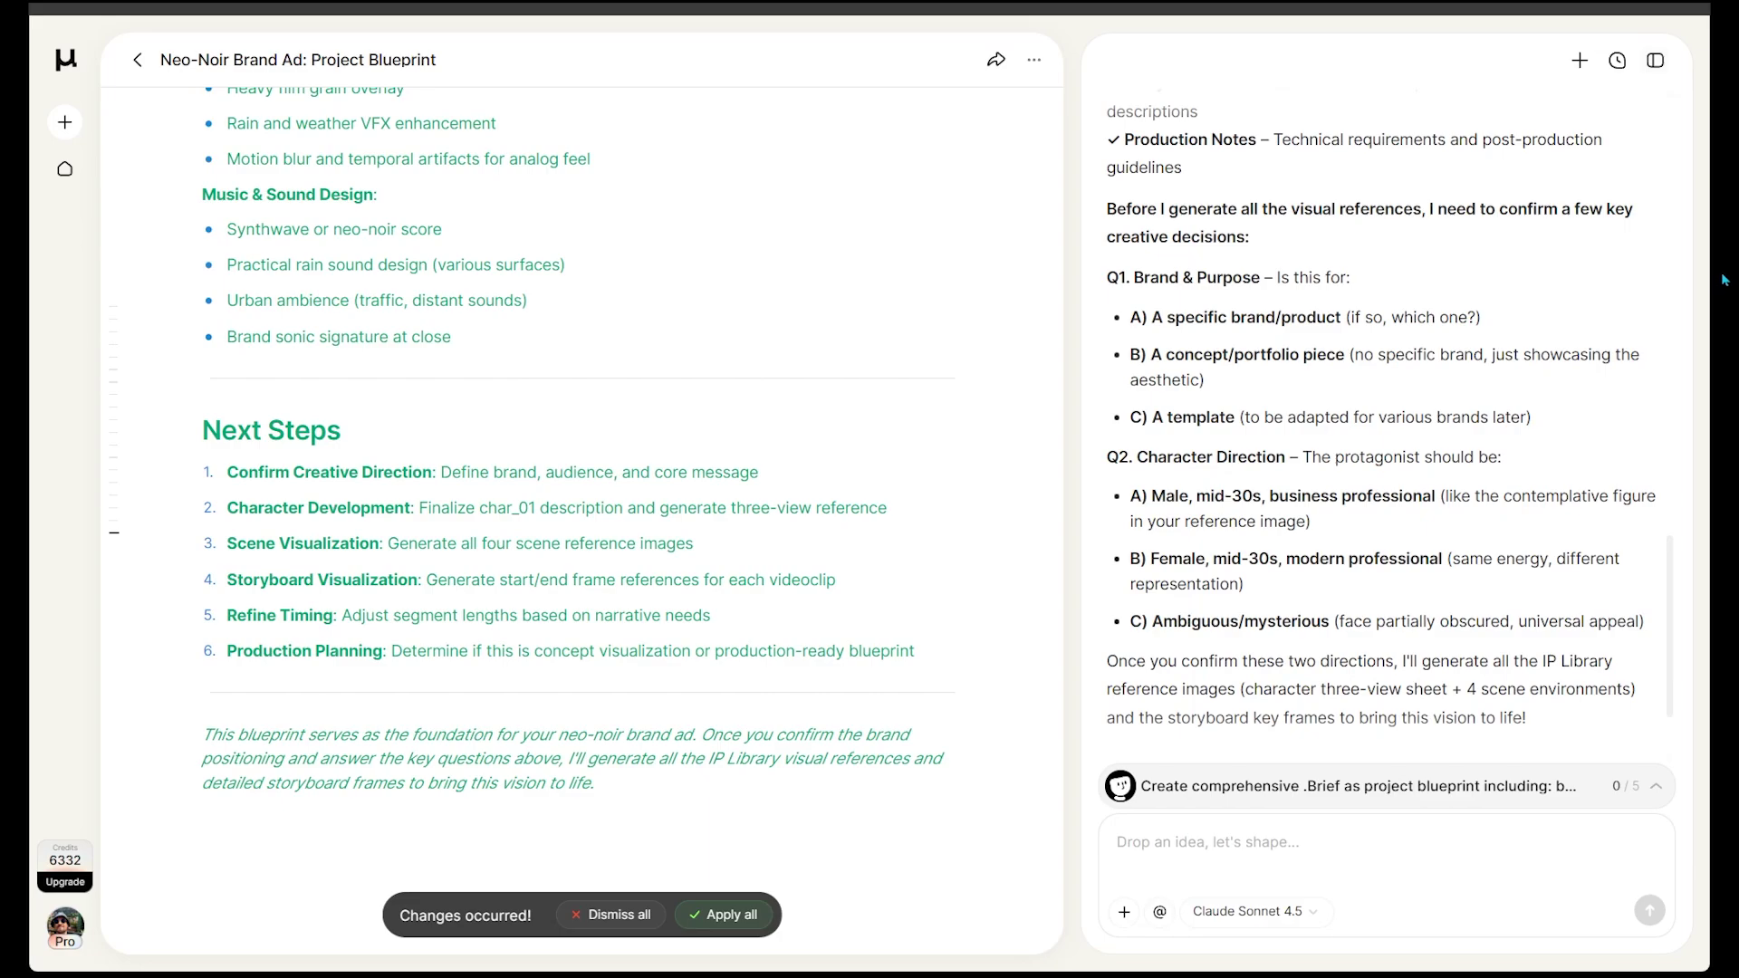
scroll(1427, 326, down, 1)
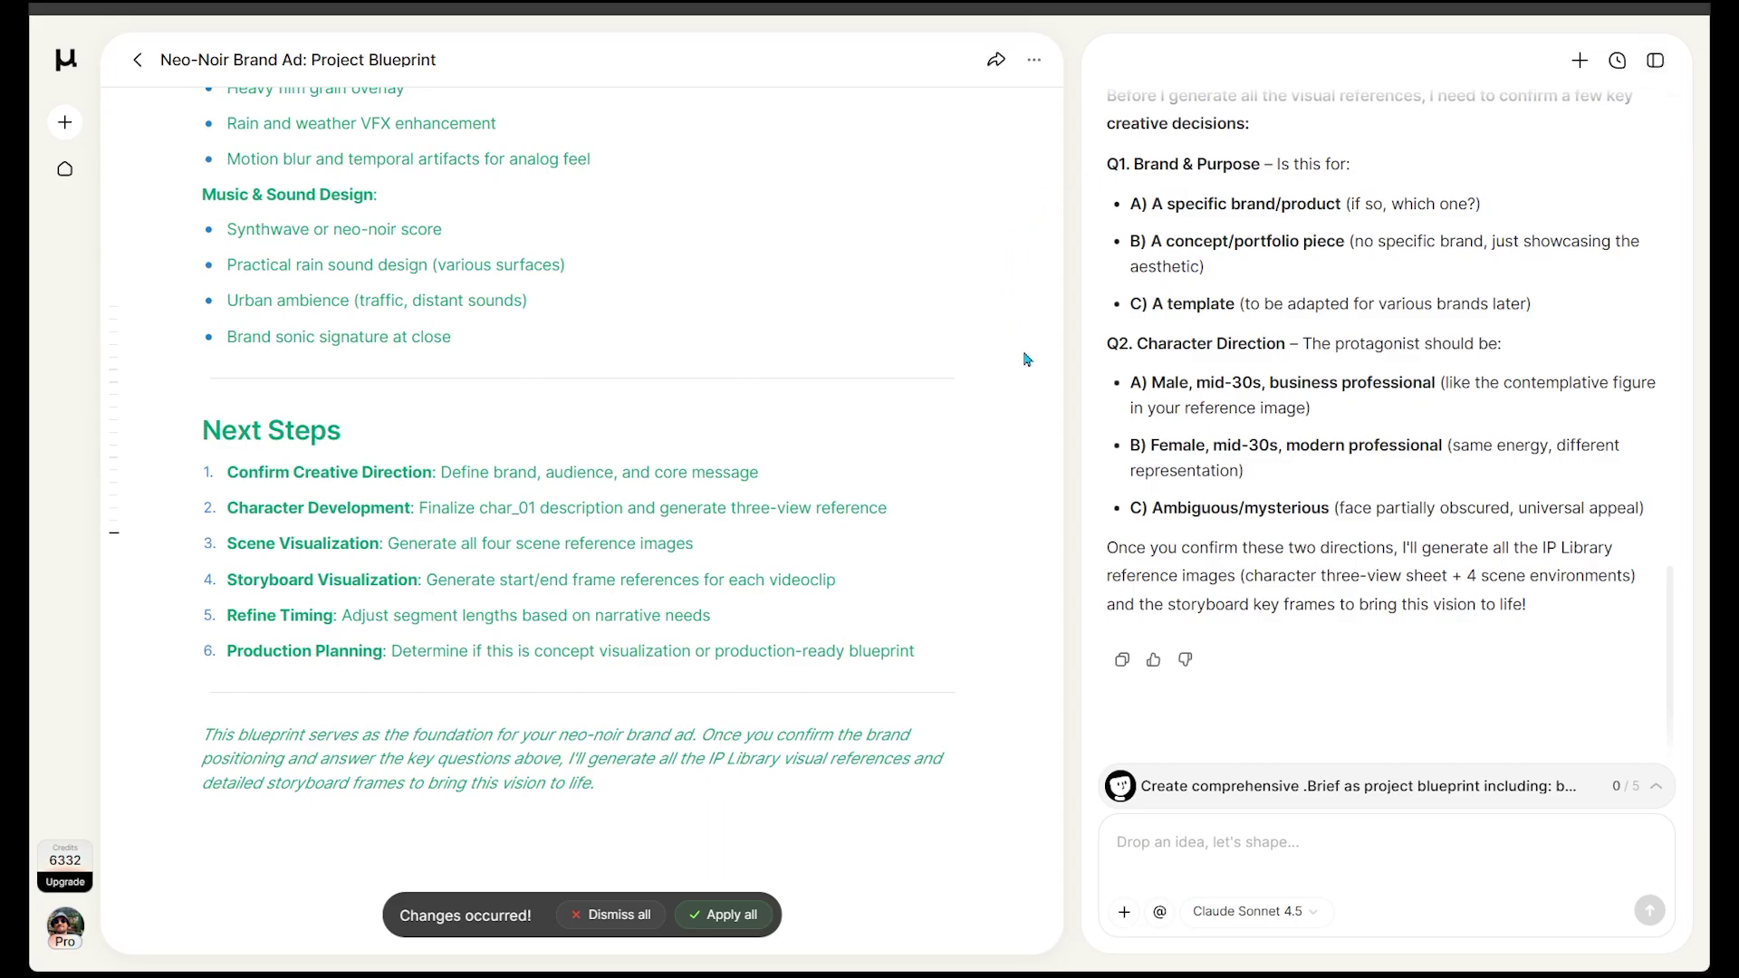
Step: Answer the brief with a luxury watch brand and a mid-30s male protagonist
click(1196, 841)
text(Q1 - A: let's go with a luxury watch Q2 - A: Male, mid-30's, similar to the image)
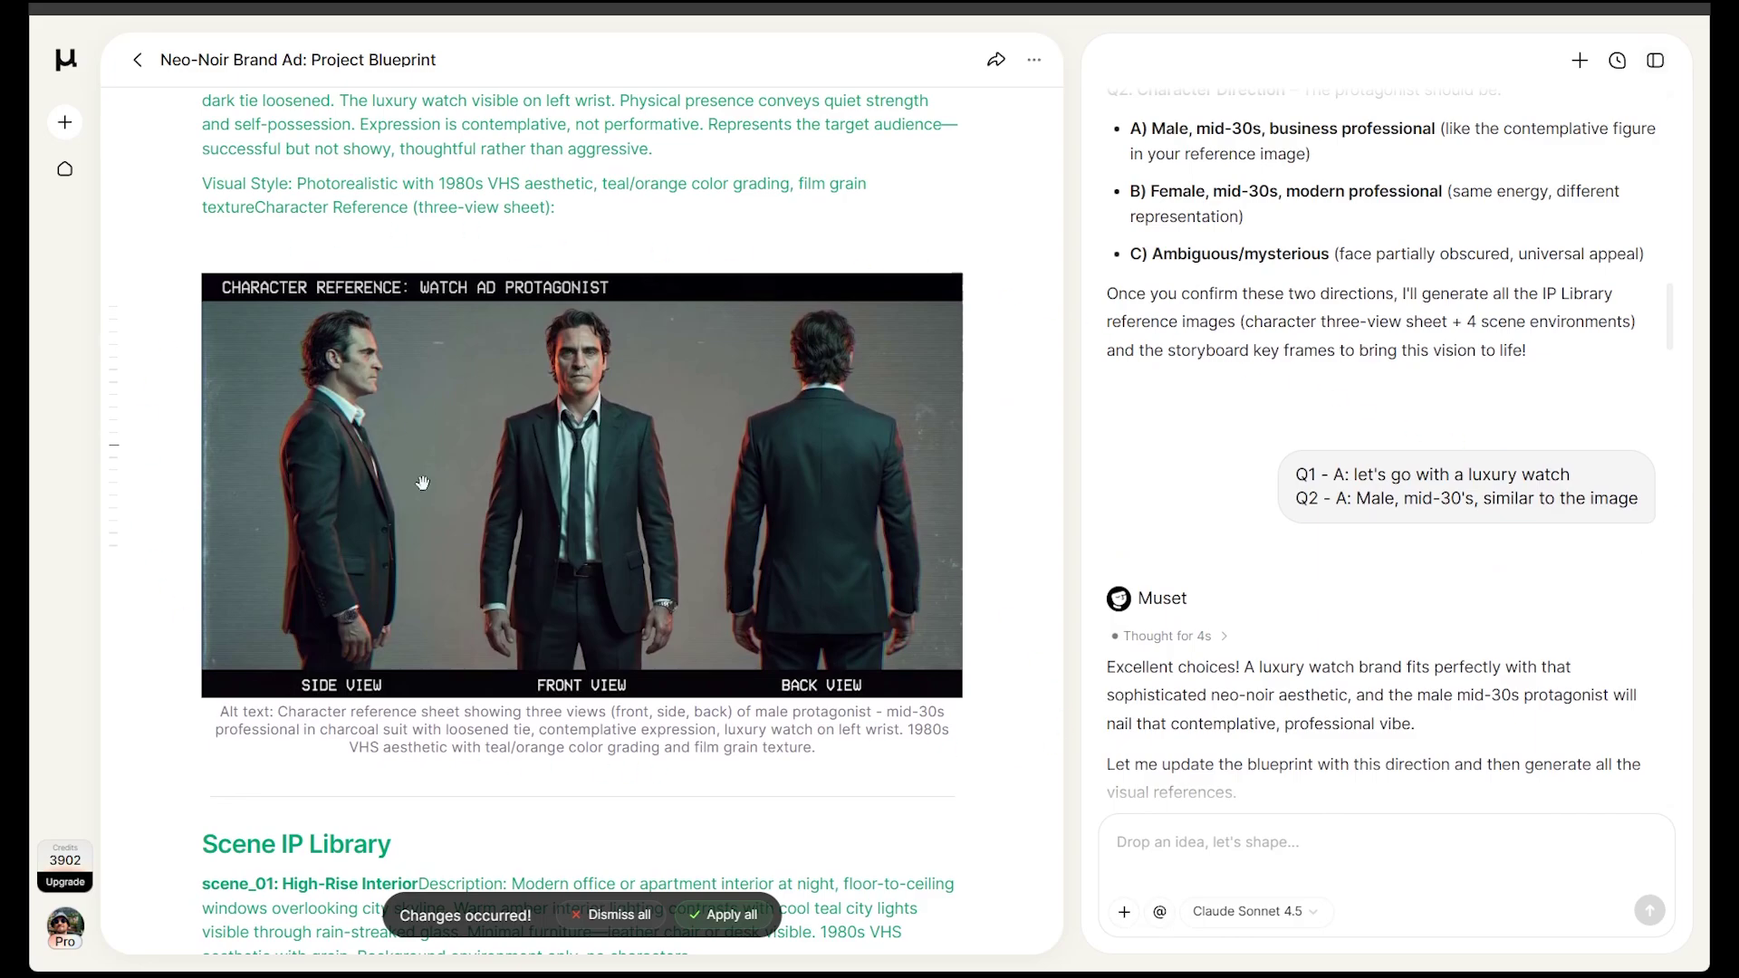
scroll(788, 504, down, 3)
scroll(779, 476, down, 3)
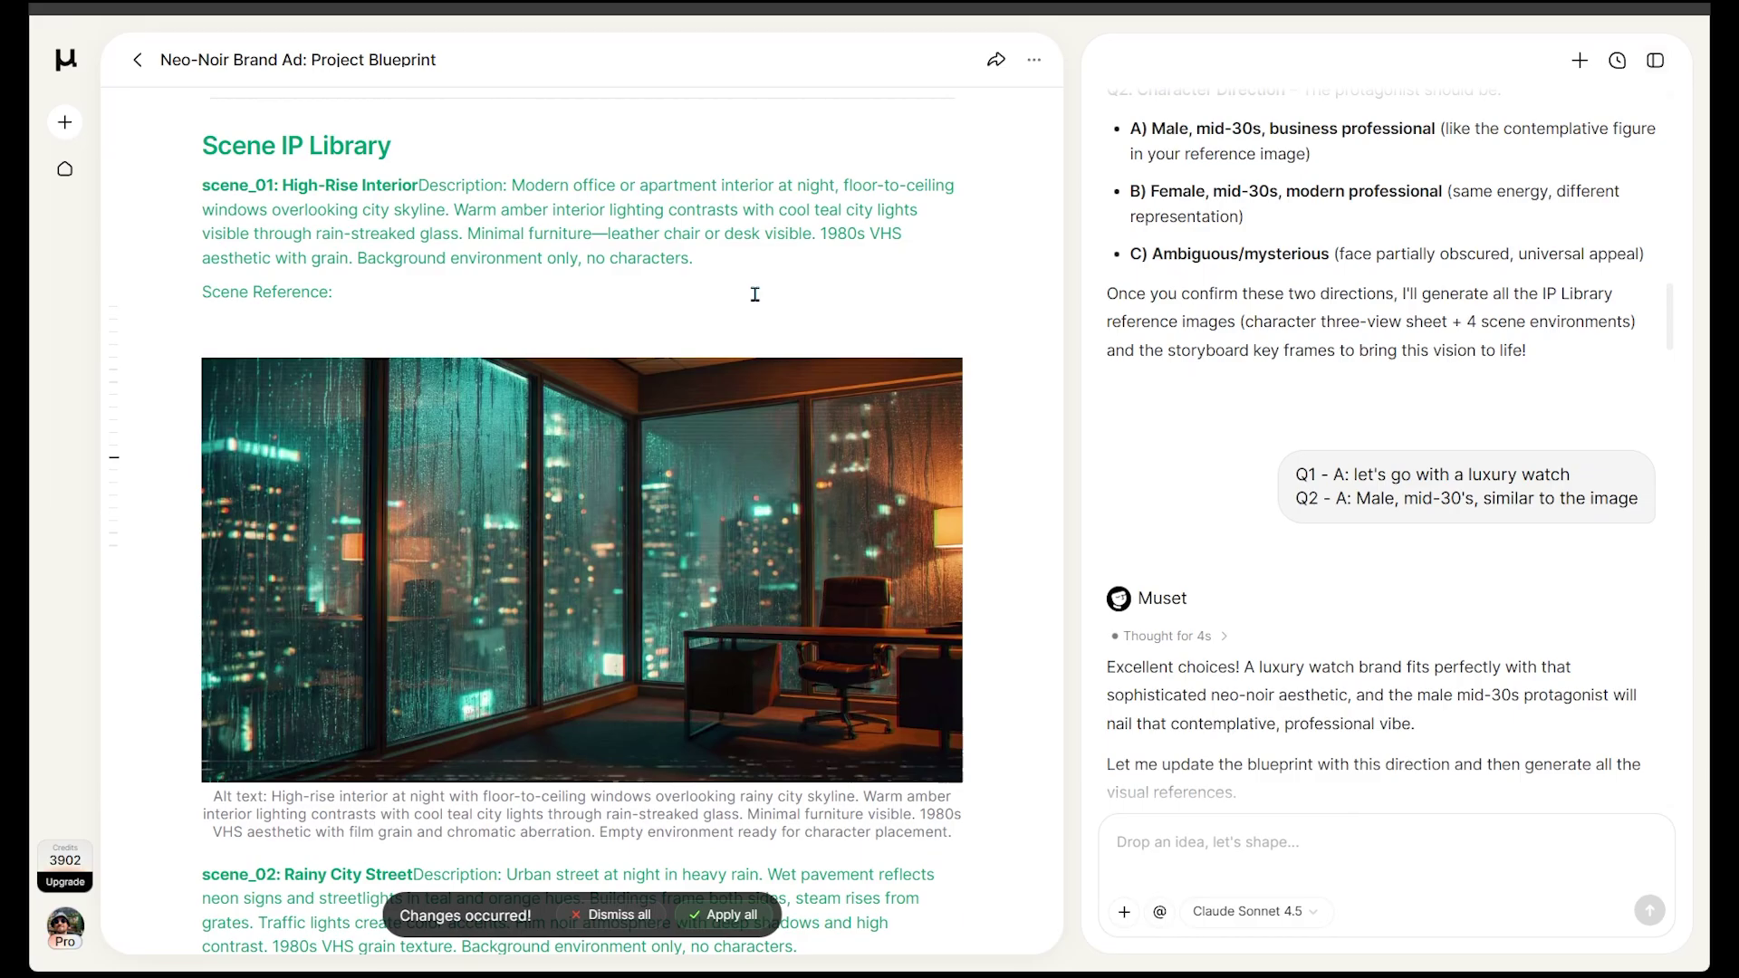
scroll(754, 294, down, 2)
scroll(571, 408, down, 5)
scroll(460, 465, down, 1)
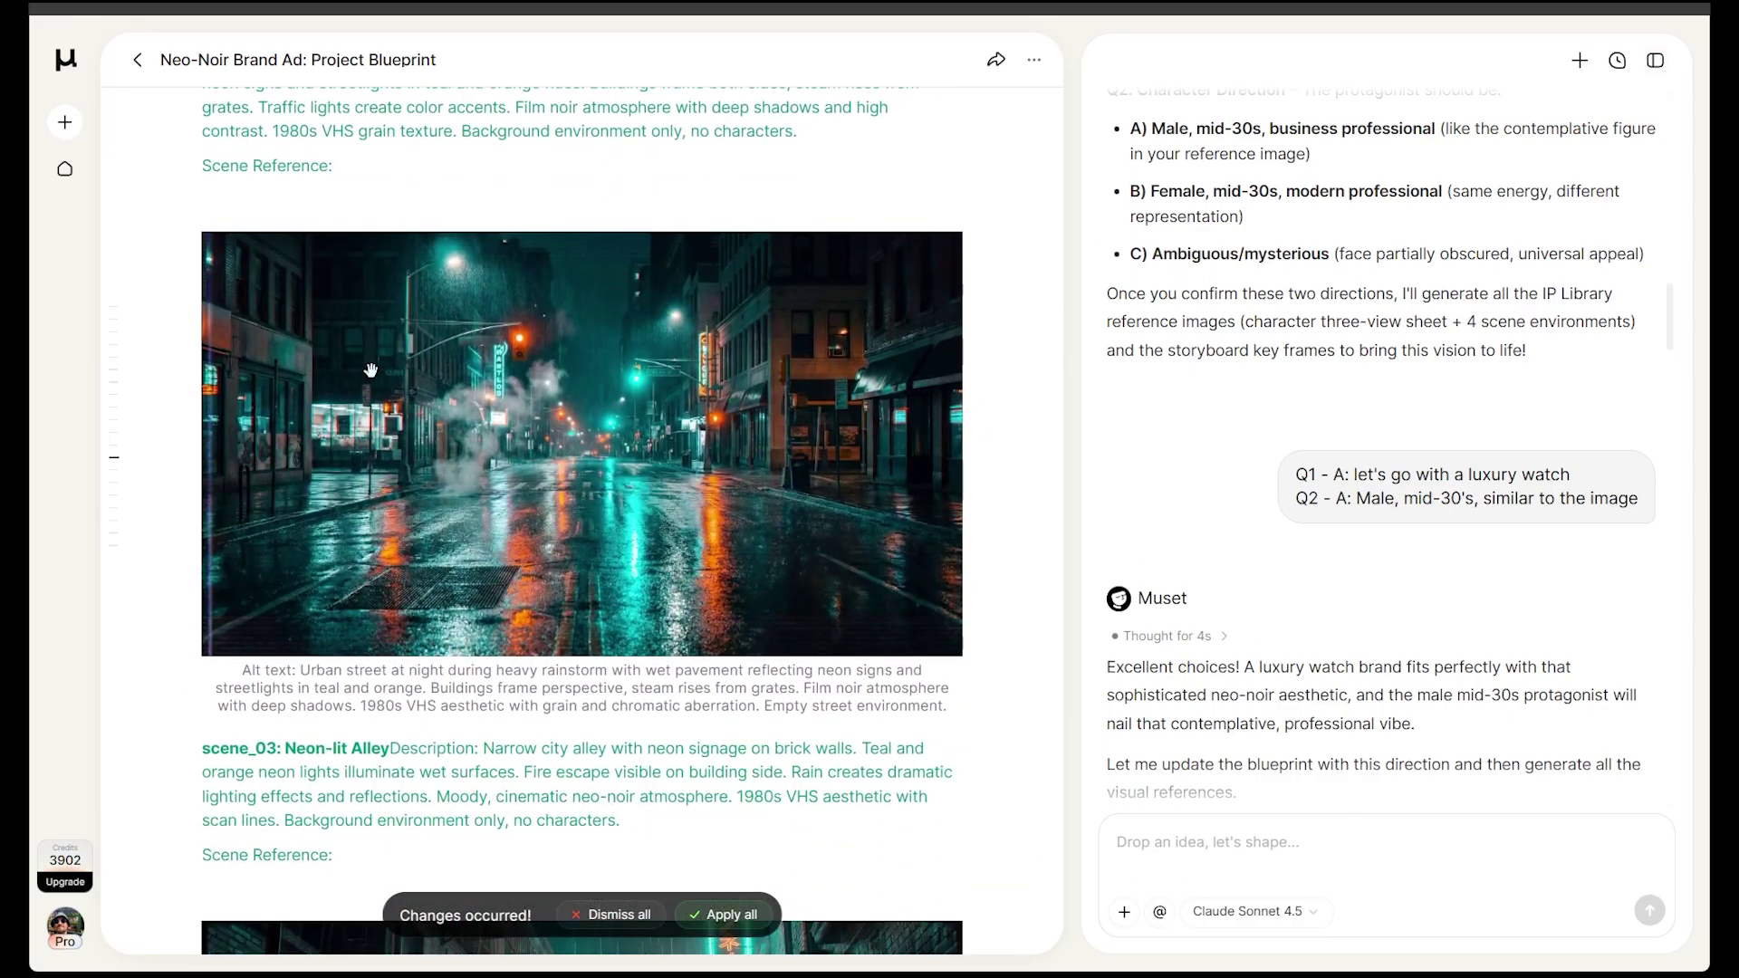
scroll(730, 603, down, 3)
scroll(730, 602, down, 1)
scroll(400, 652, down, 1)
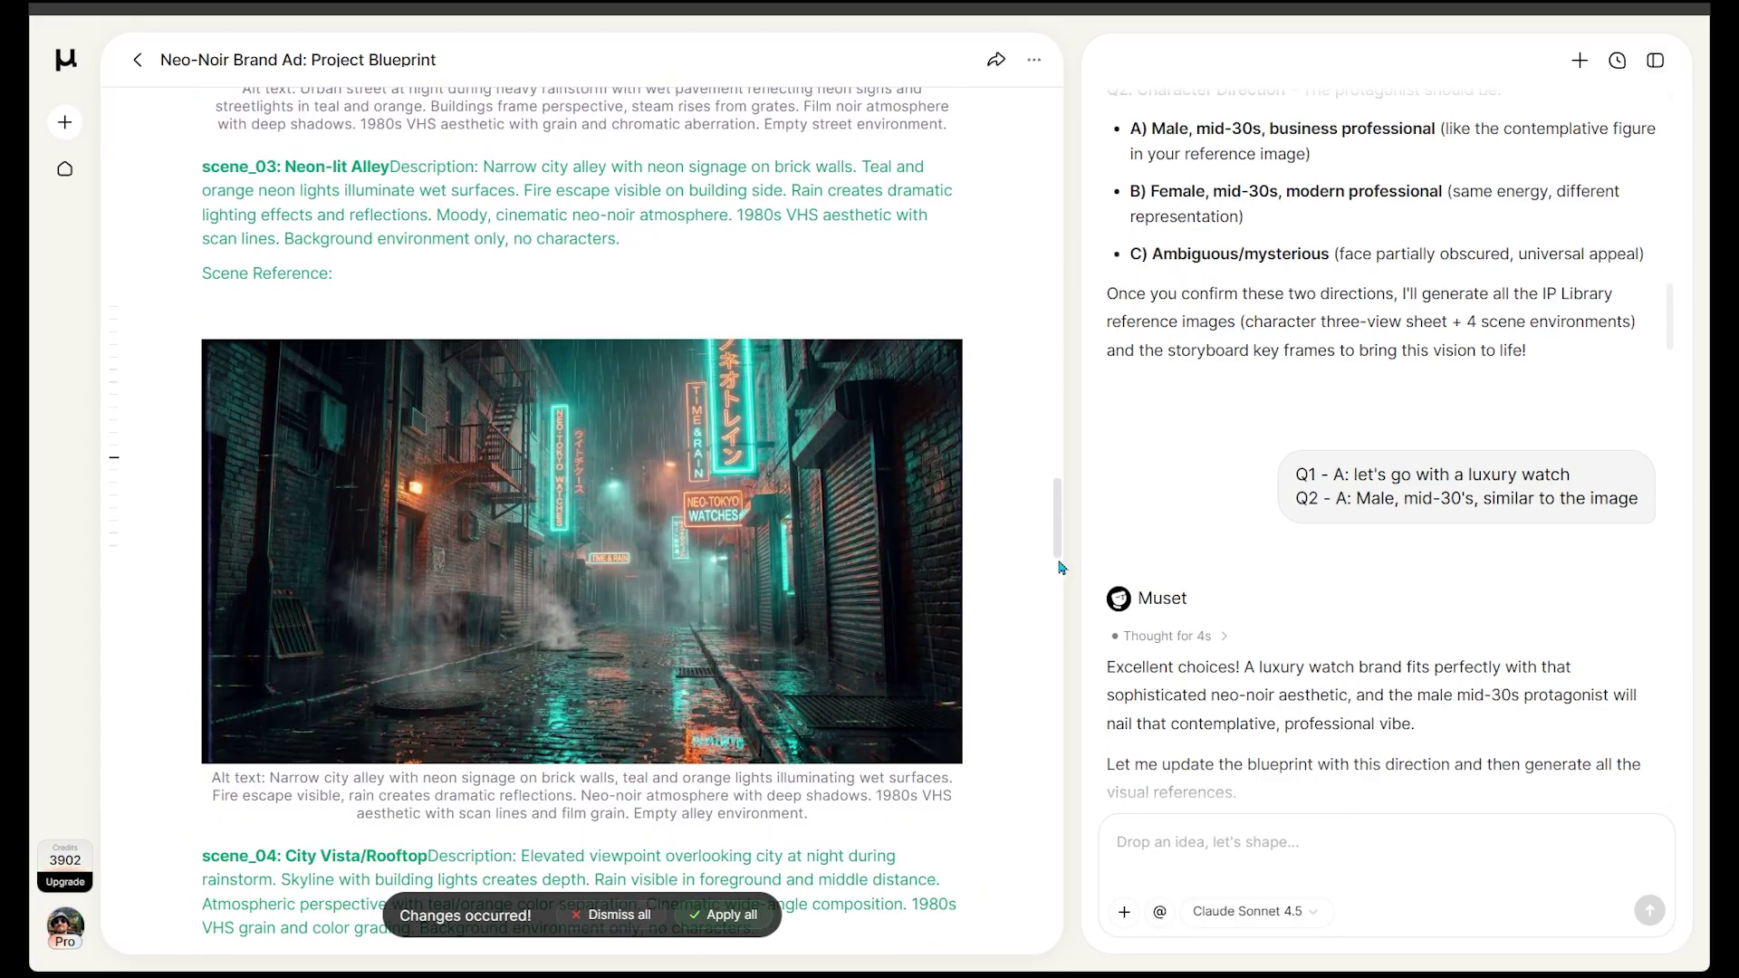
scroll(1018, 510, down, 3)
scroll(1018, 509, down, 5)
scroll(1018, 510, down, 3)
scroll(1016, 509, down, 2)
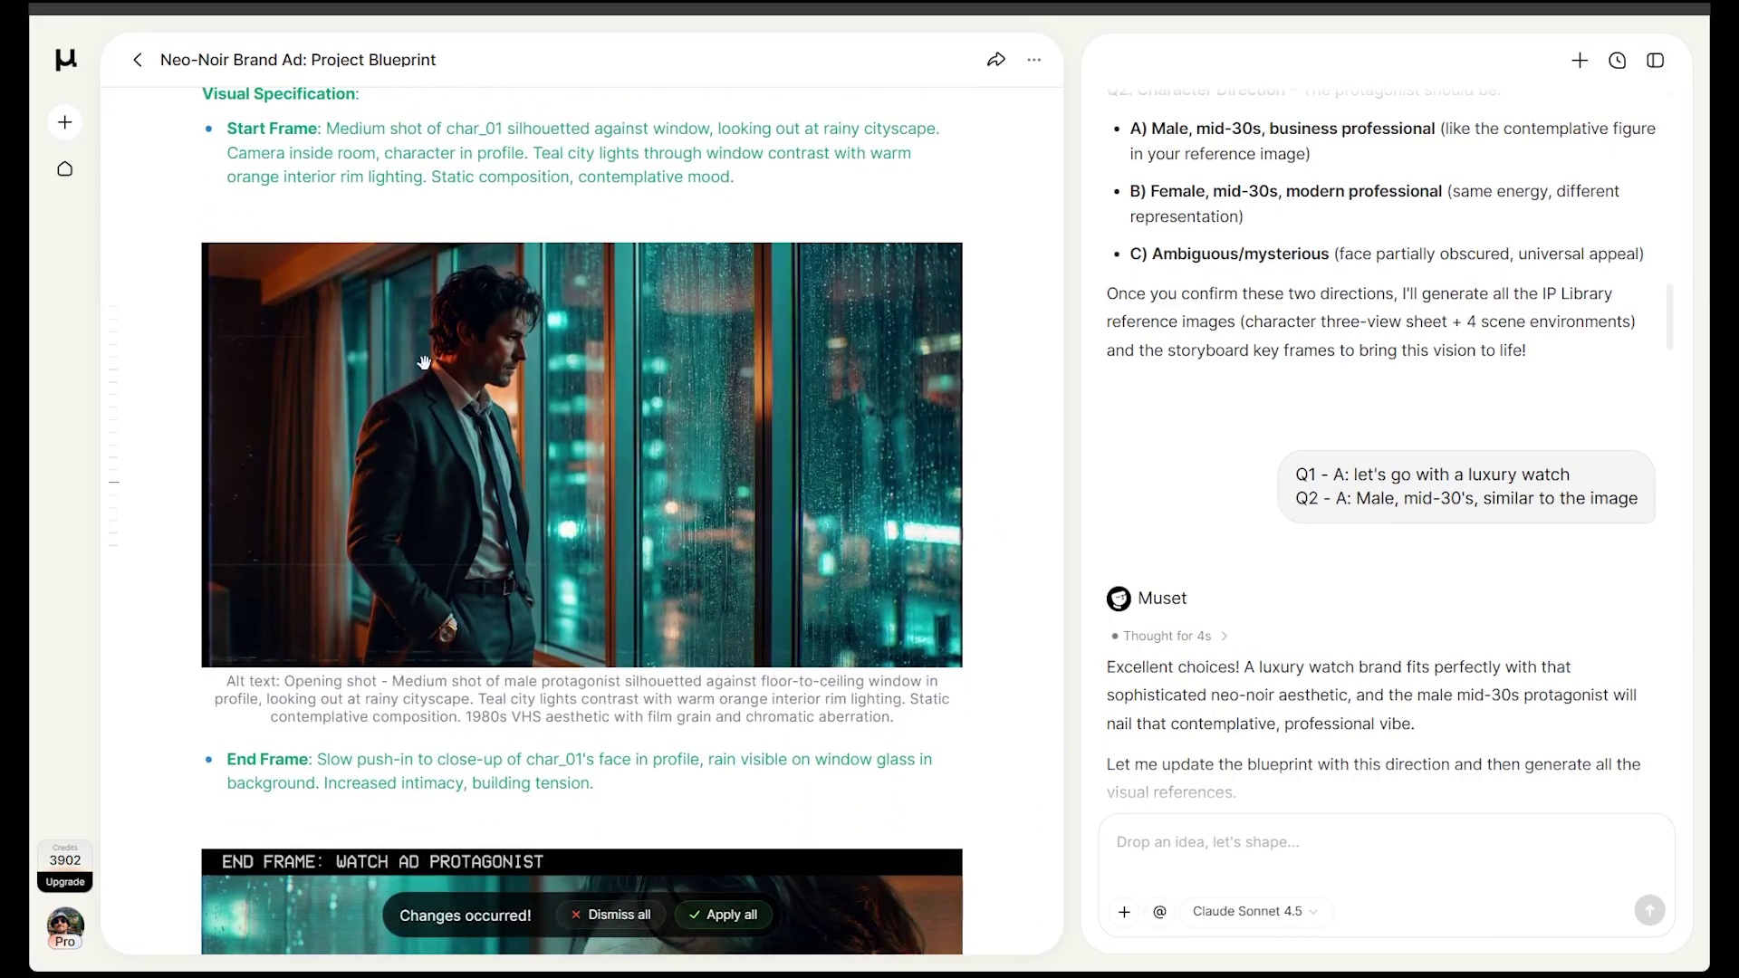
scroll(861, 491, down, 3)
scroll(1020, 470, down, 1)
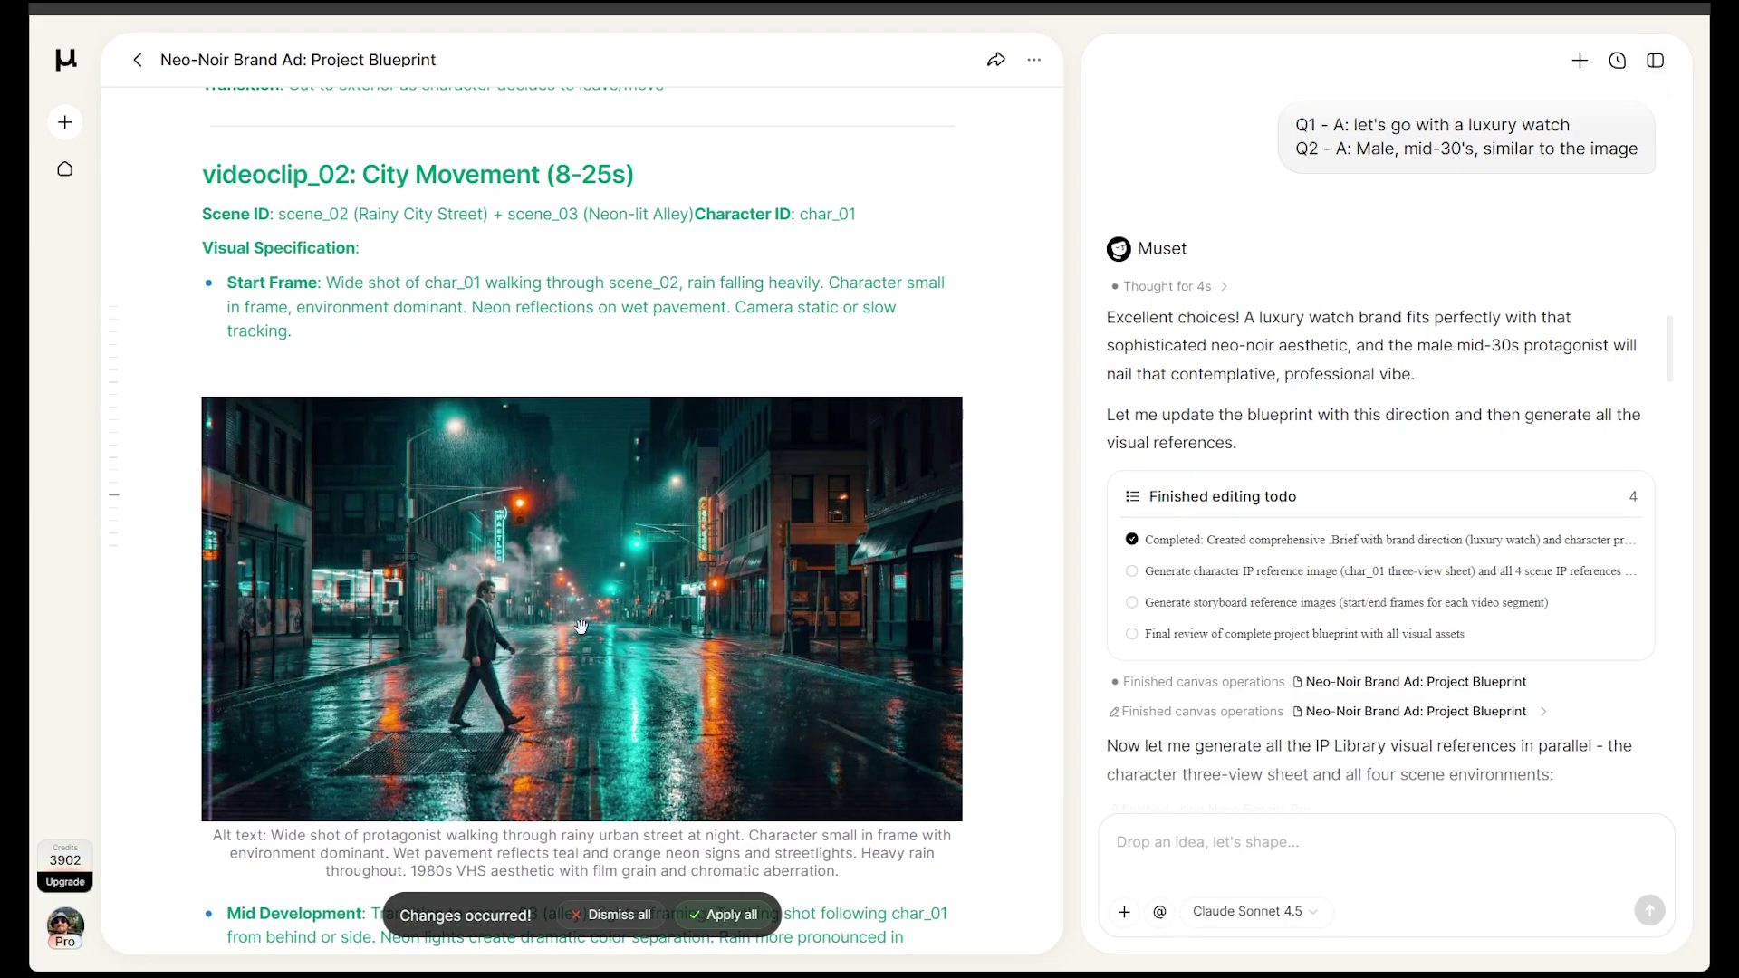
scroll(981, 596, down, 1)
scroll(981, 597, down, 5)
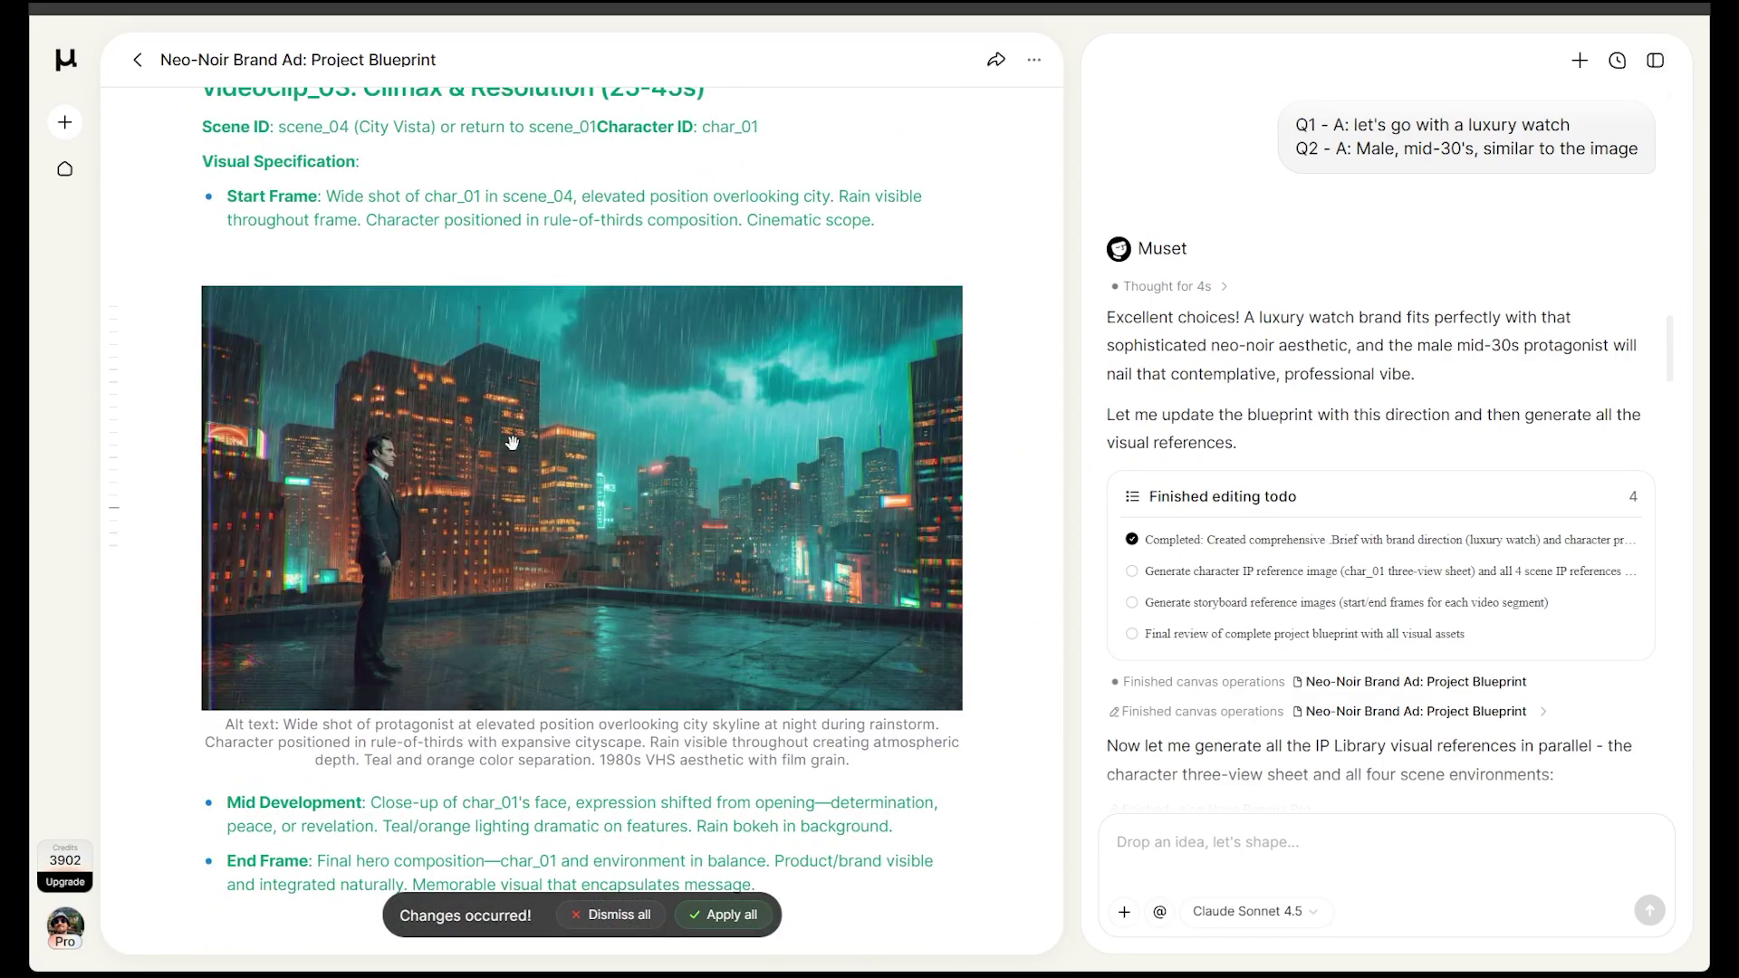
scroll(977, 602, down, 5)
scroll(978, 601, down, 5)
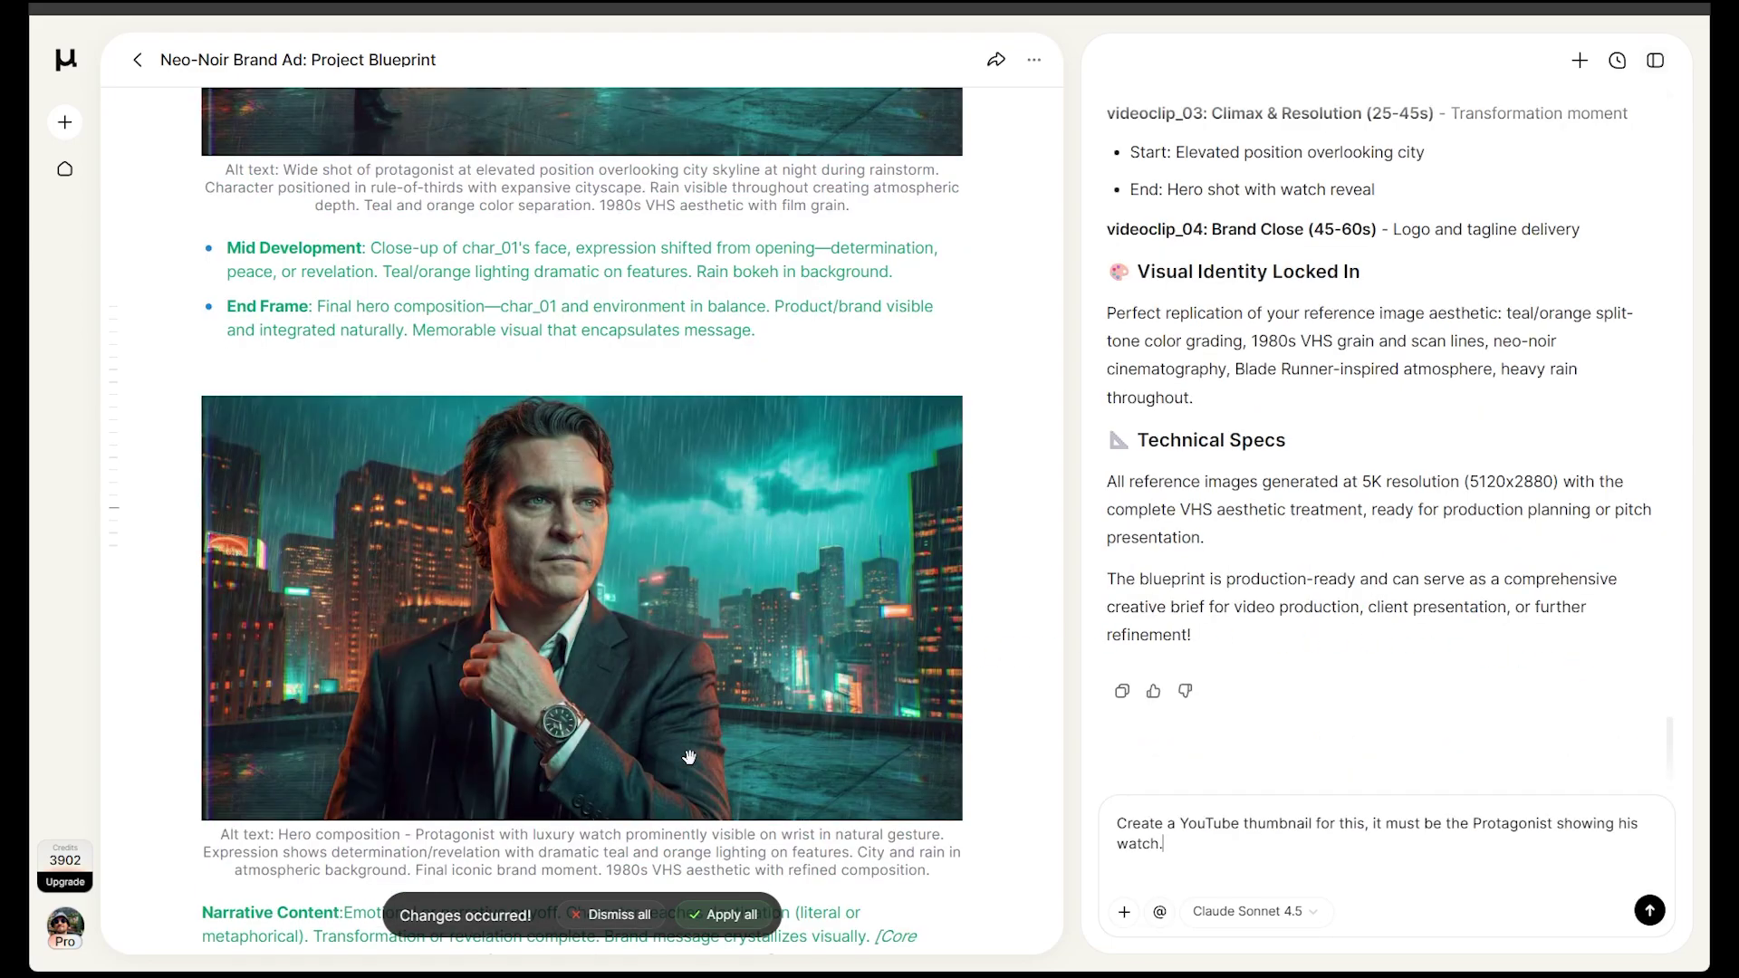
Step: Send the request for a YouTube thumbnail of the protagonist showing his watch
click(731, 915)
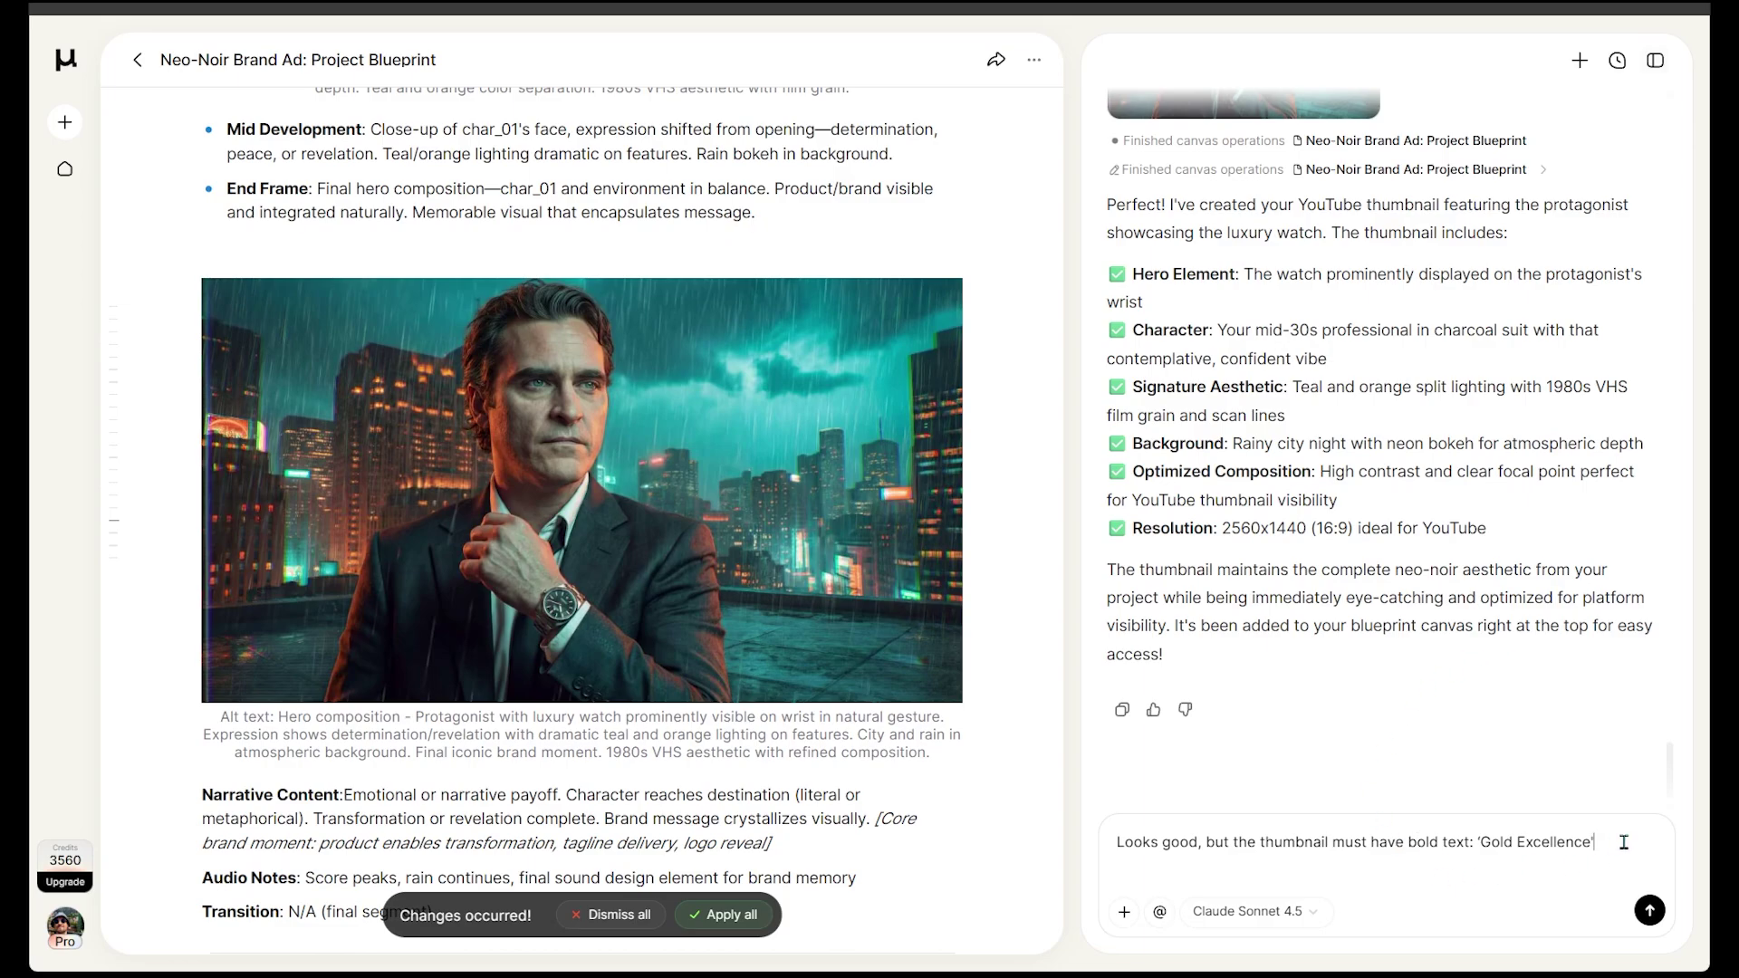
click(1648, 910)
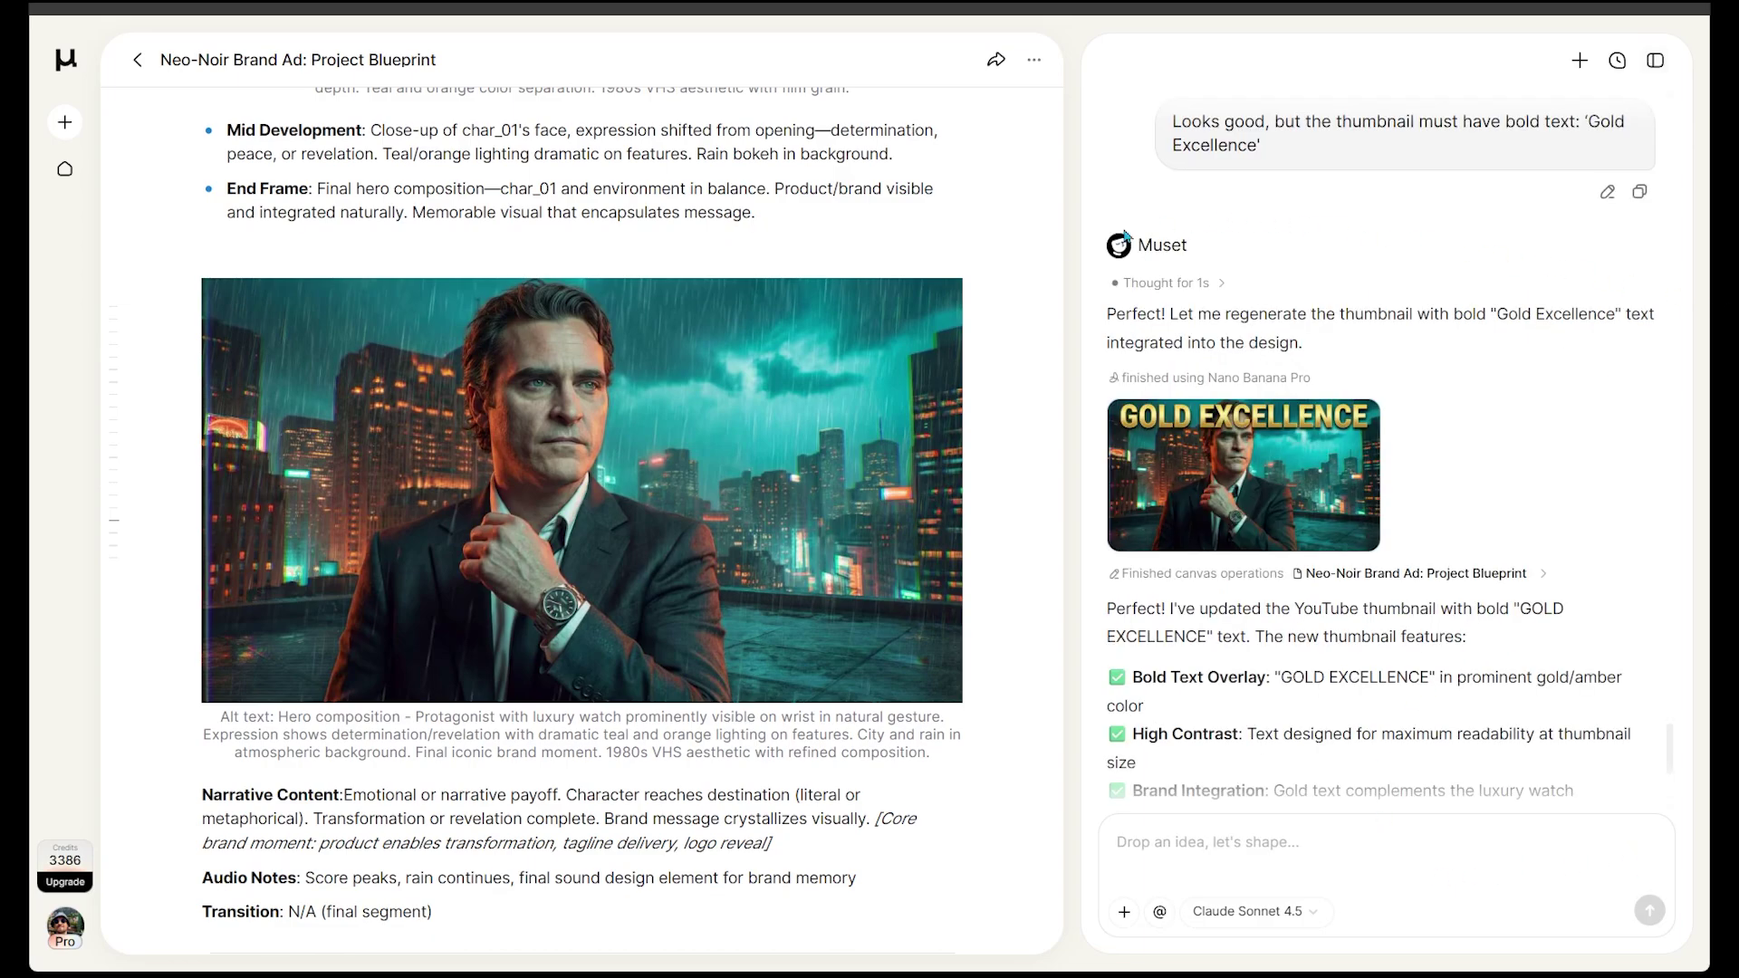
click(1242, 473)
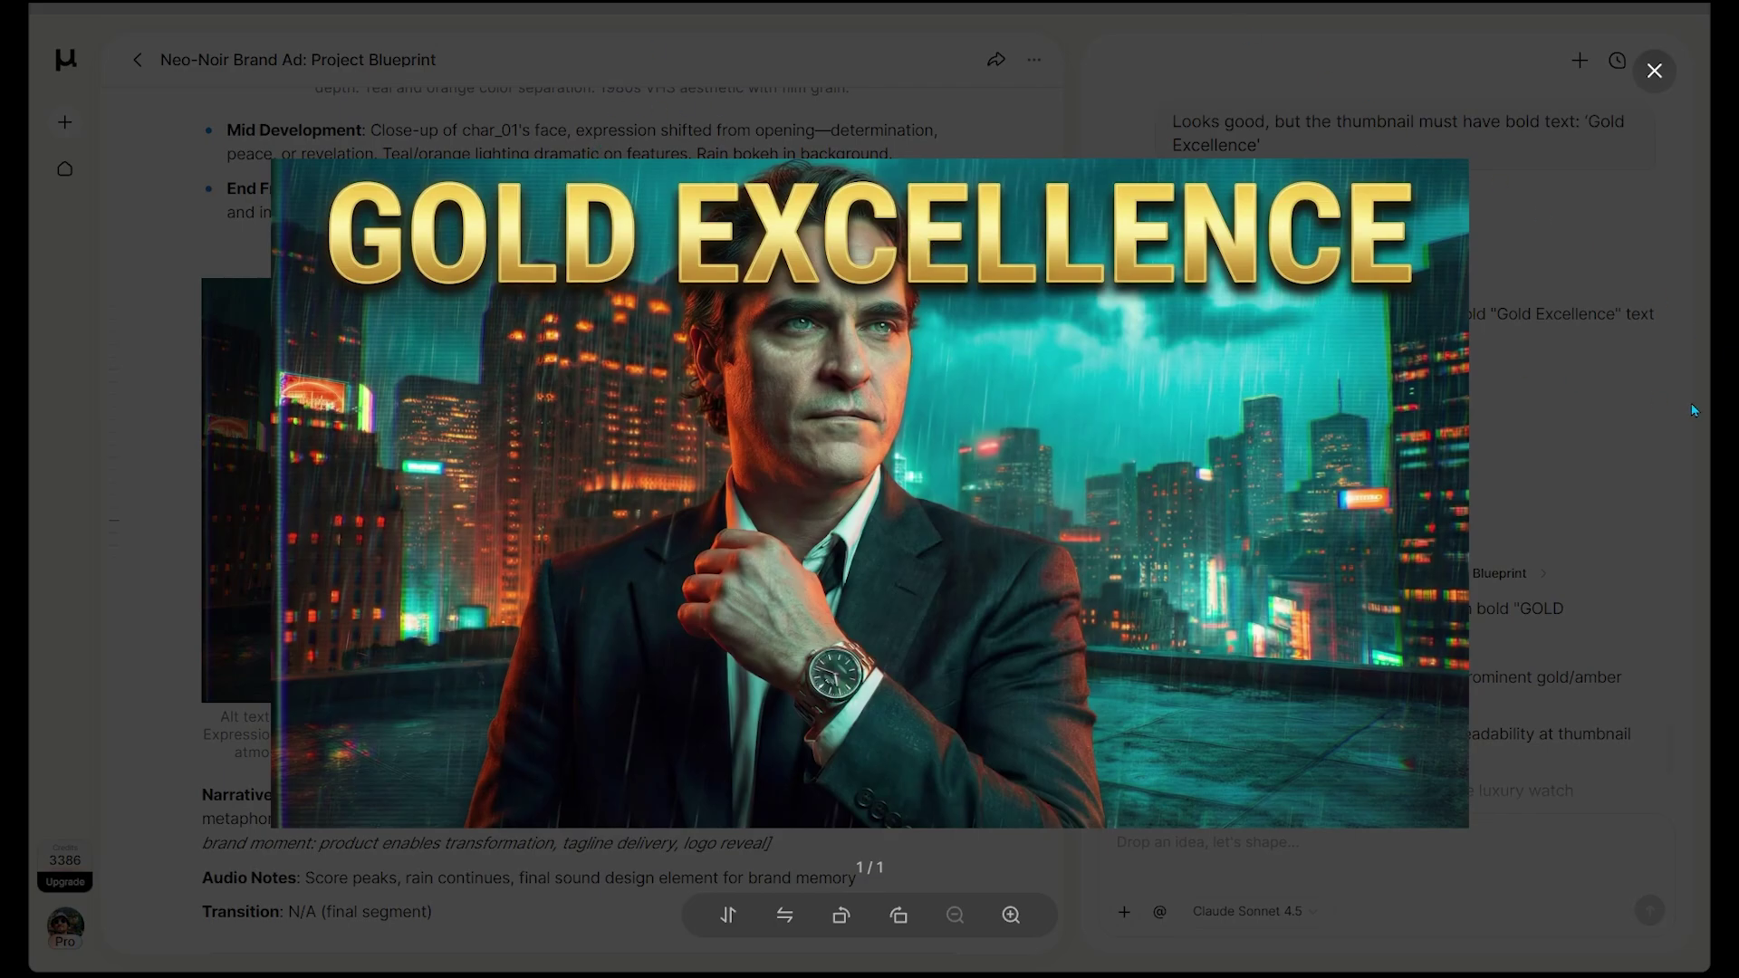
key(Escape)
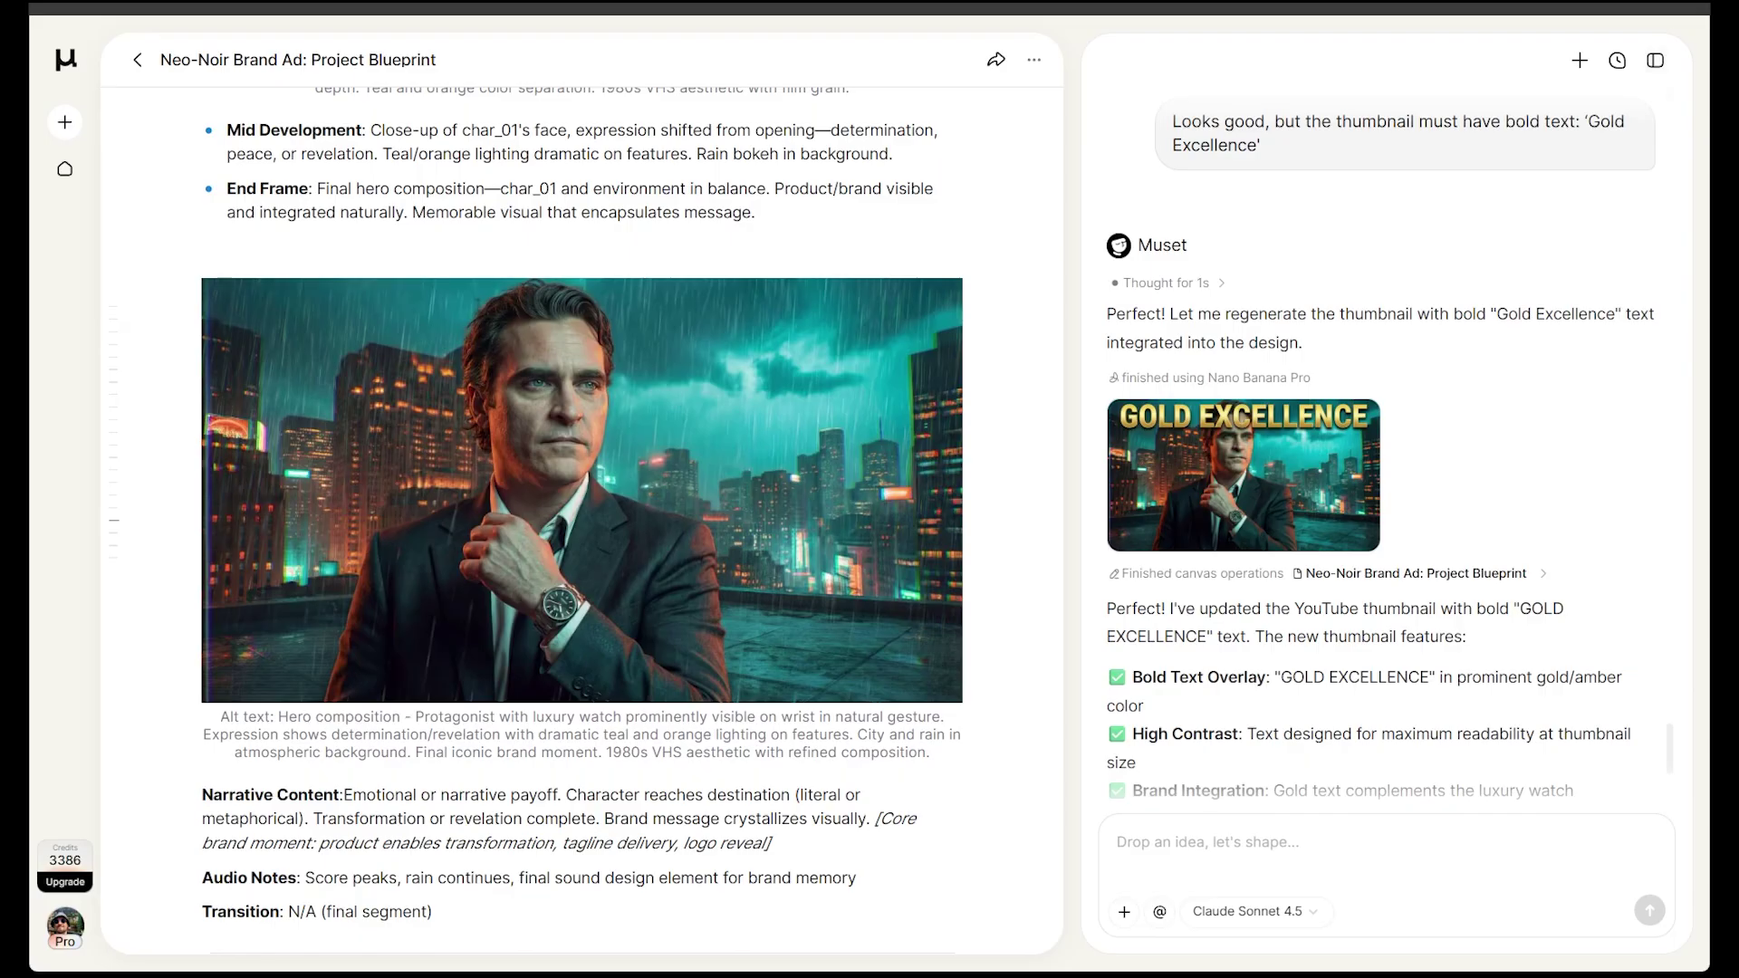